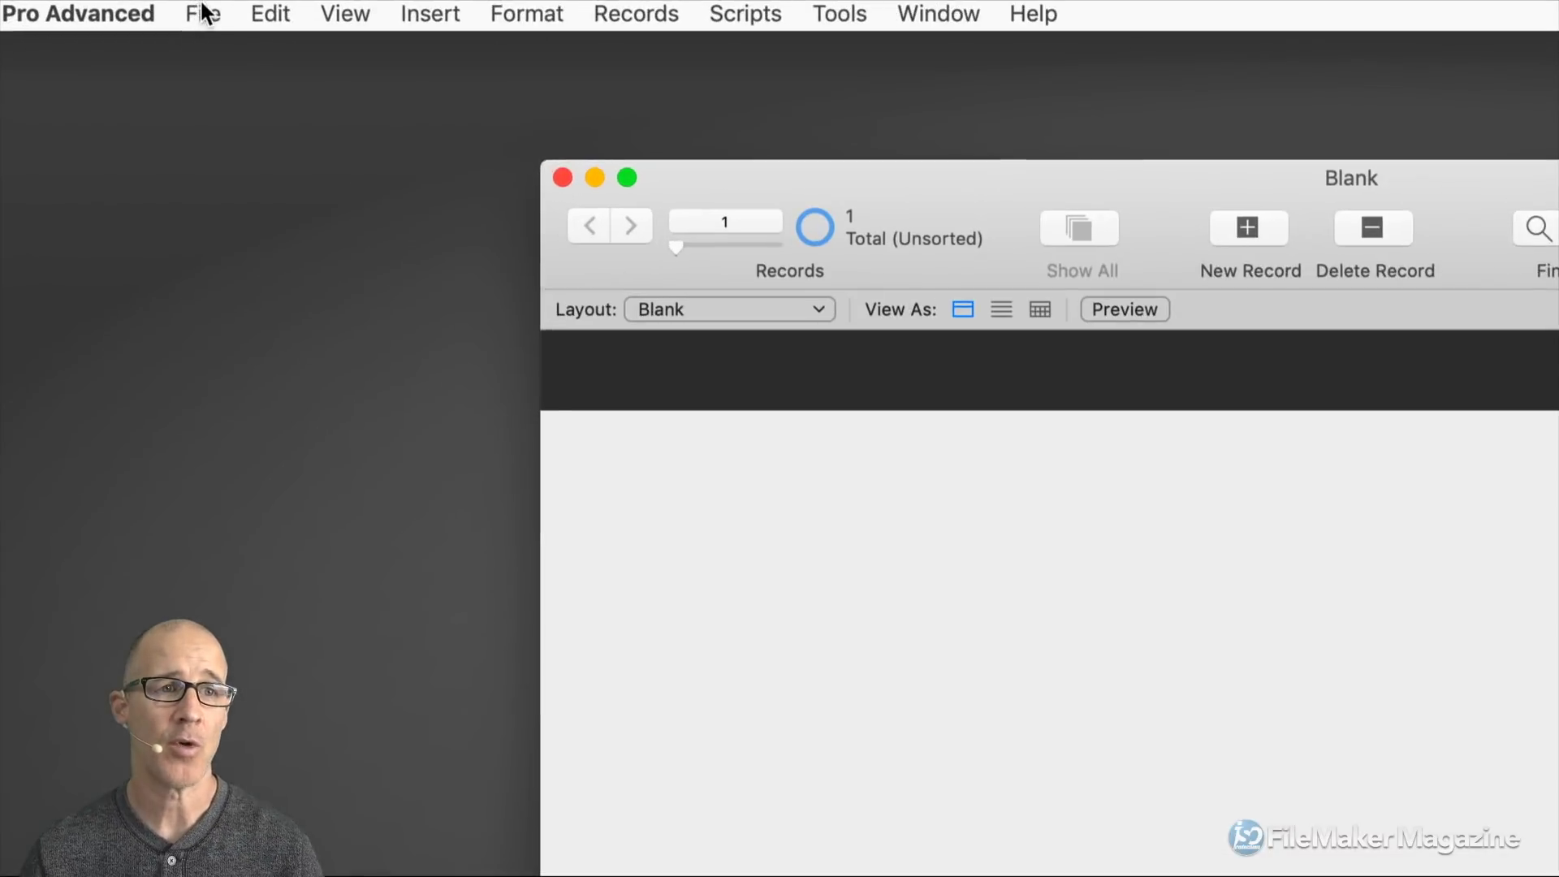
- Open the File menu and close it without choosing a command
left_click(201, 10)
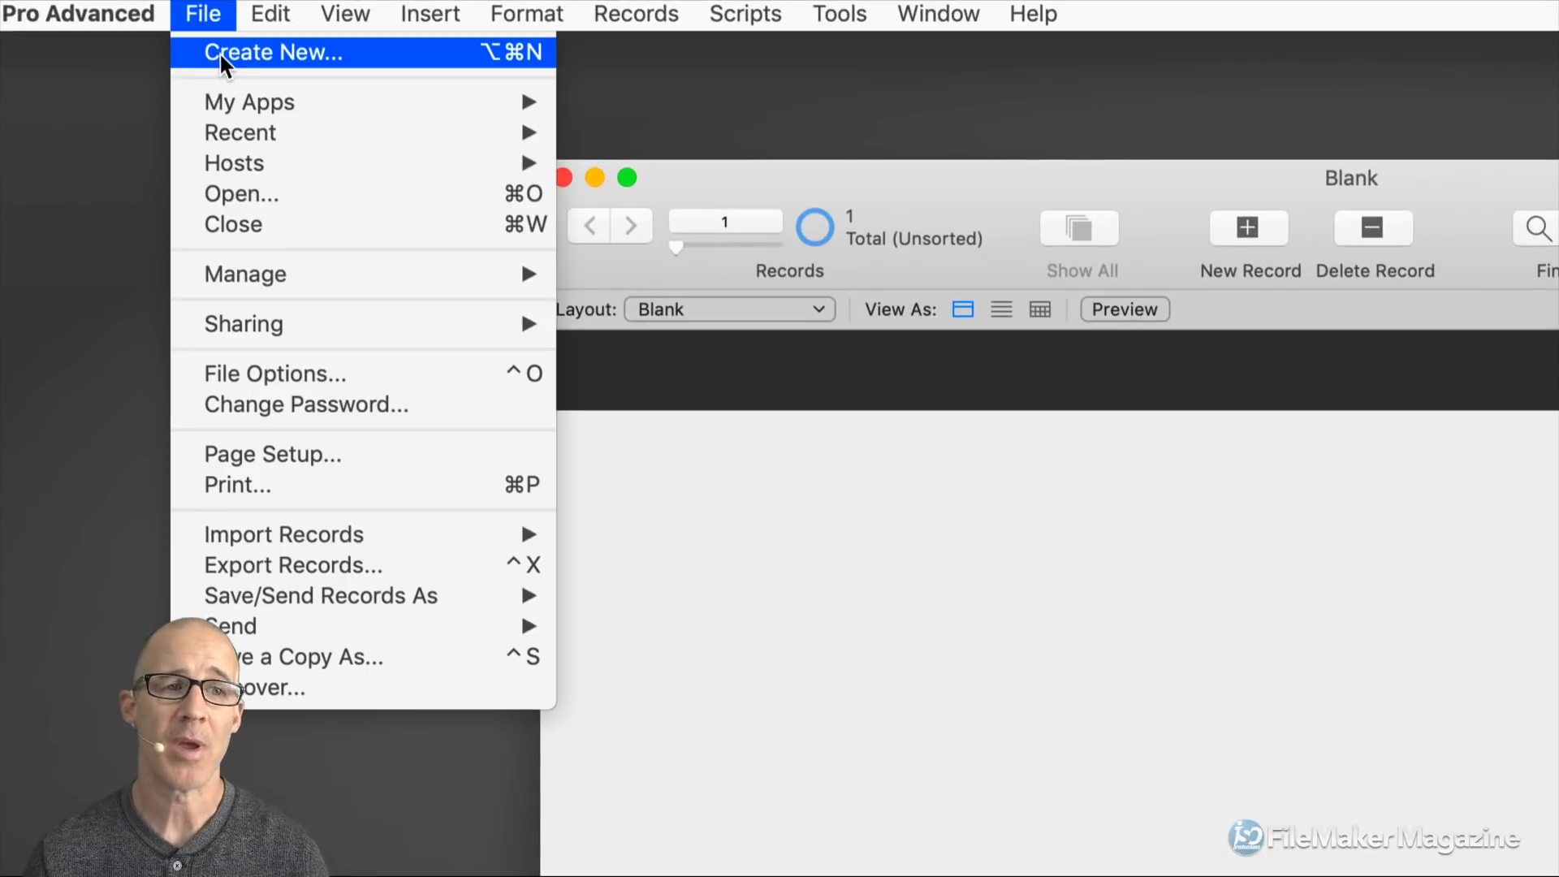
left_click(845, 523)
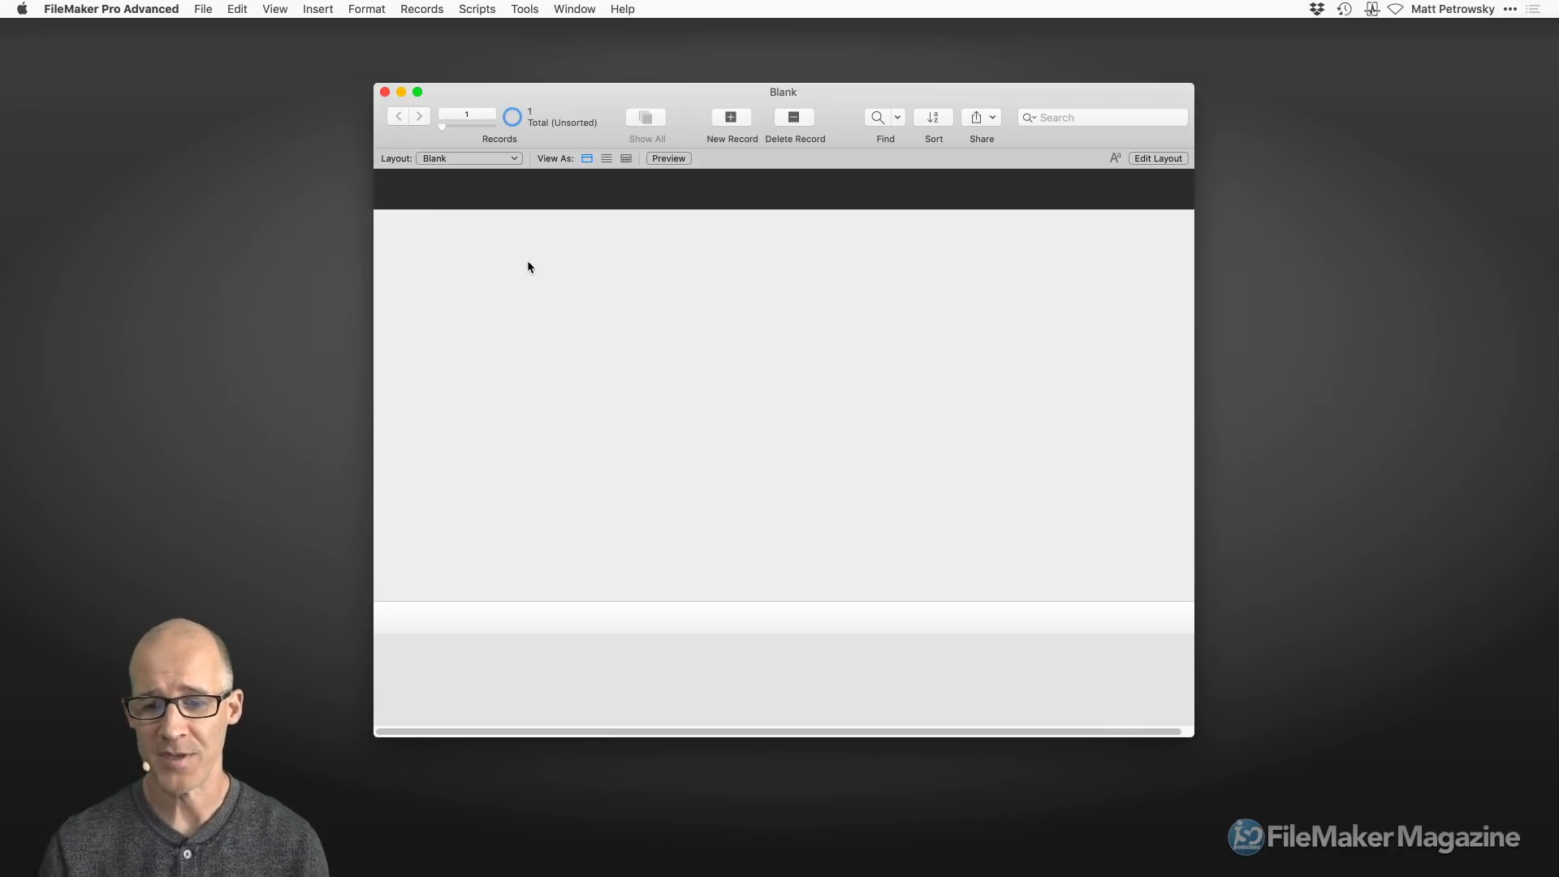
- Enter Layout mode and delete the Header and Footer parts, leaving only the Body
key("super+l")
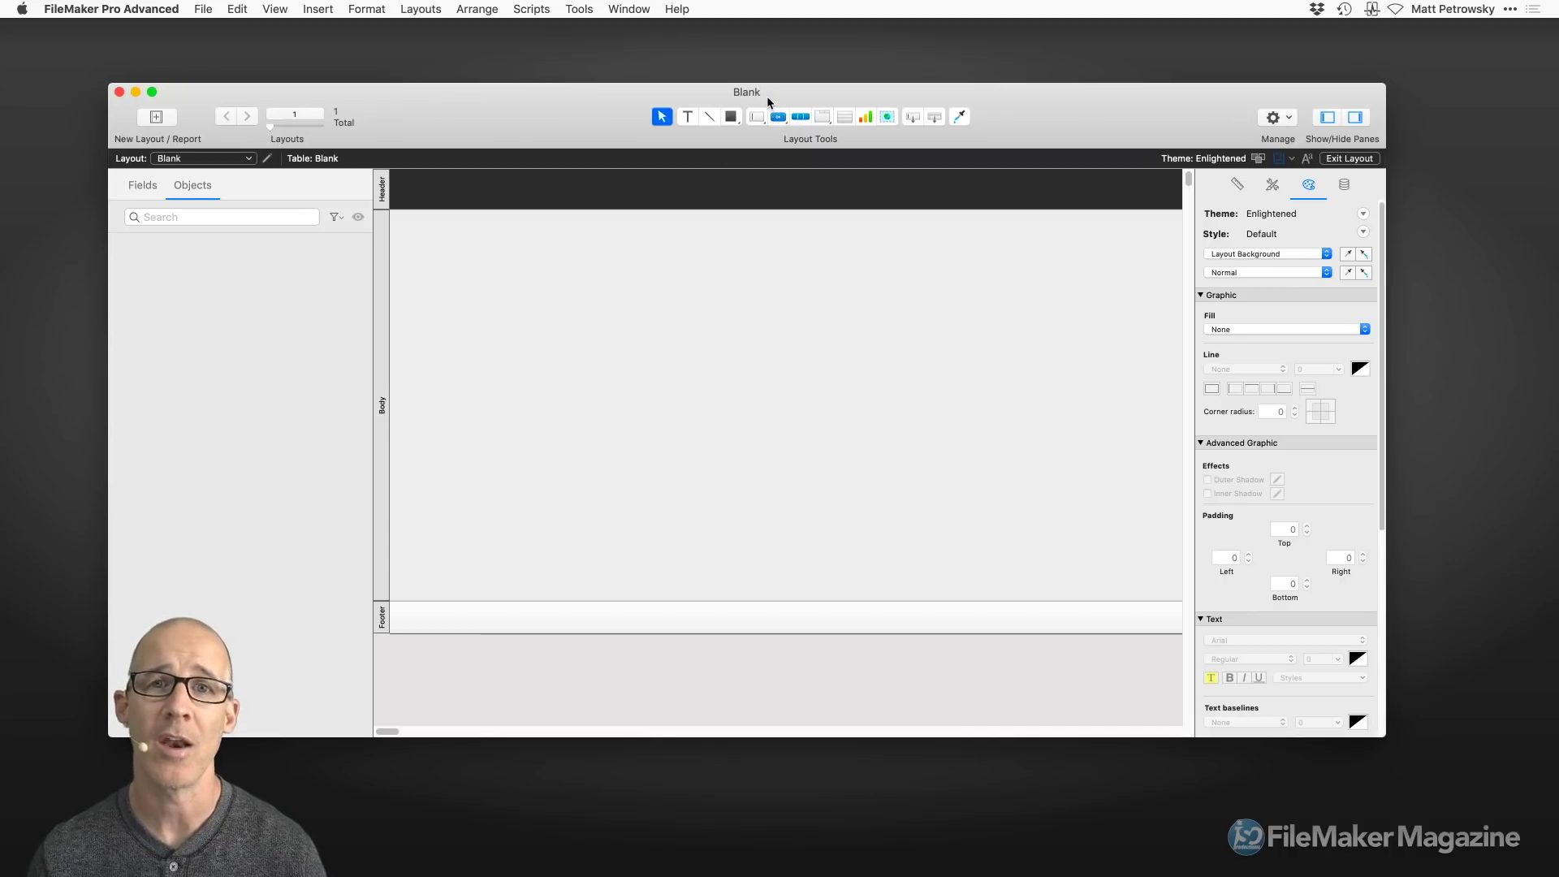
left_click_drag(767, 96, 817, 86)
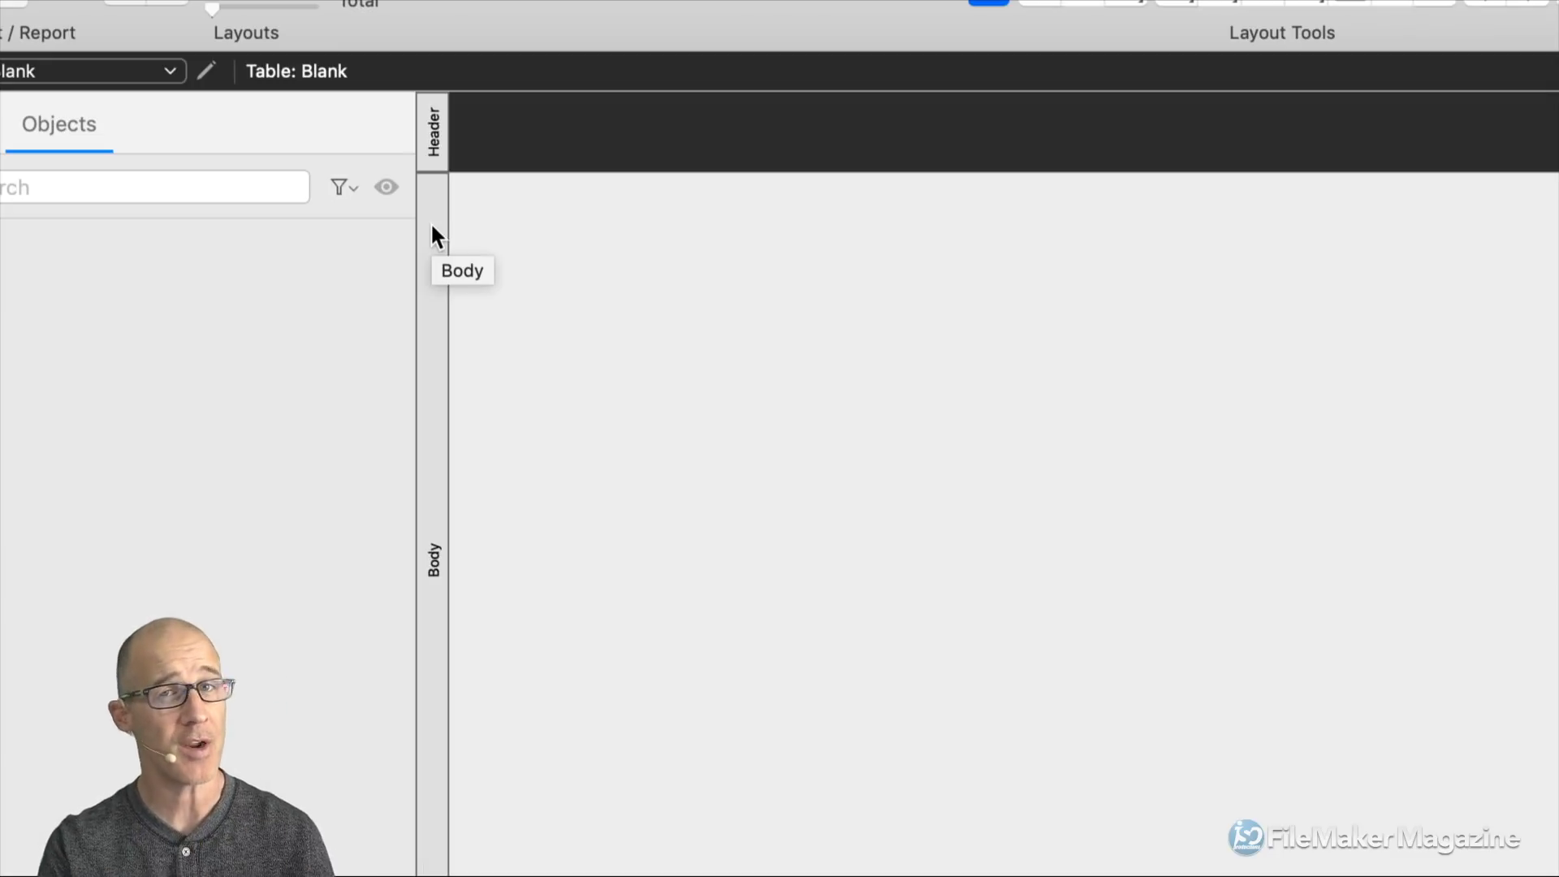
left_click(437, 157)
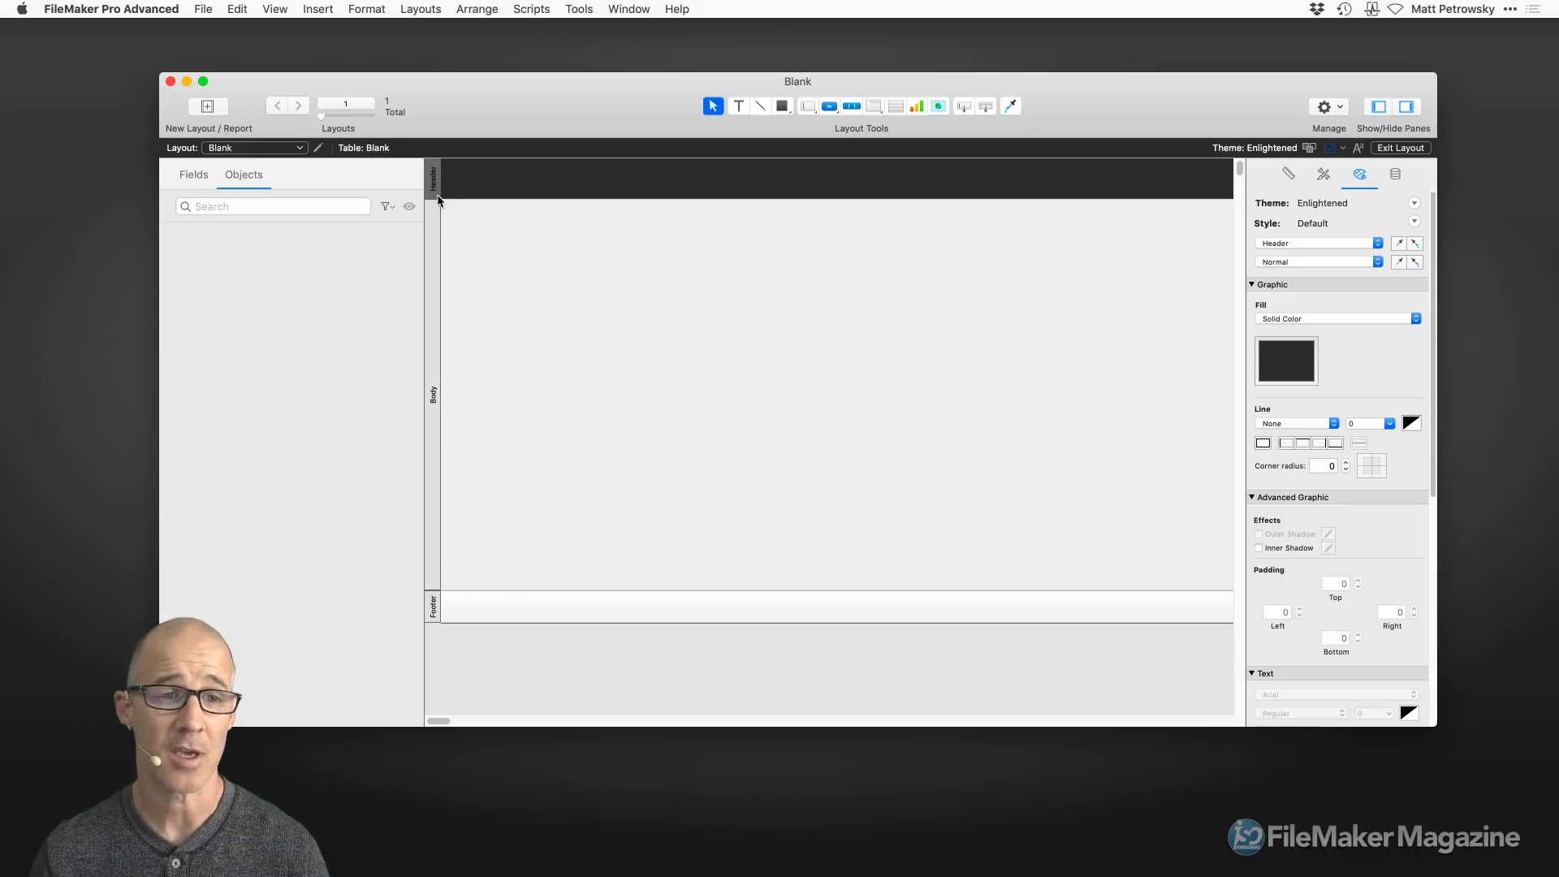
key("Delete")
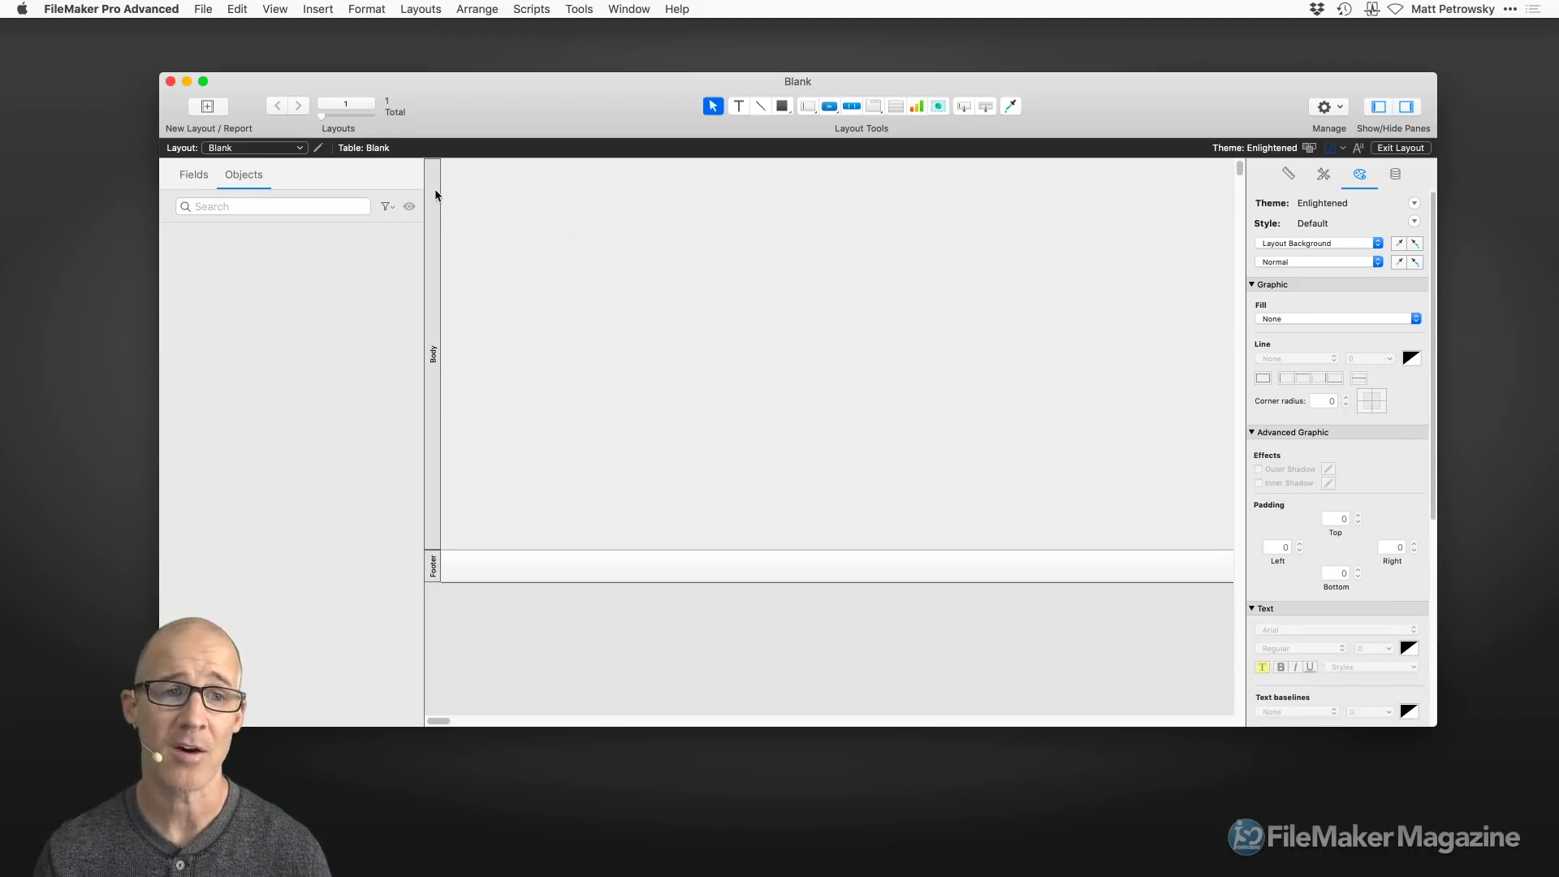
left_click(433, 570)
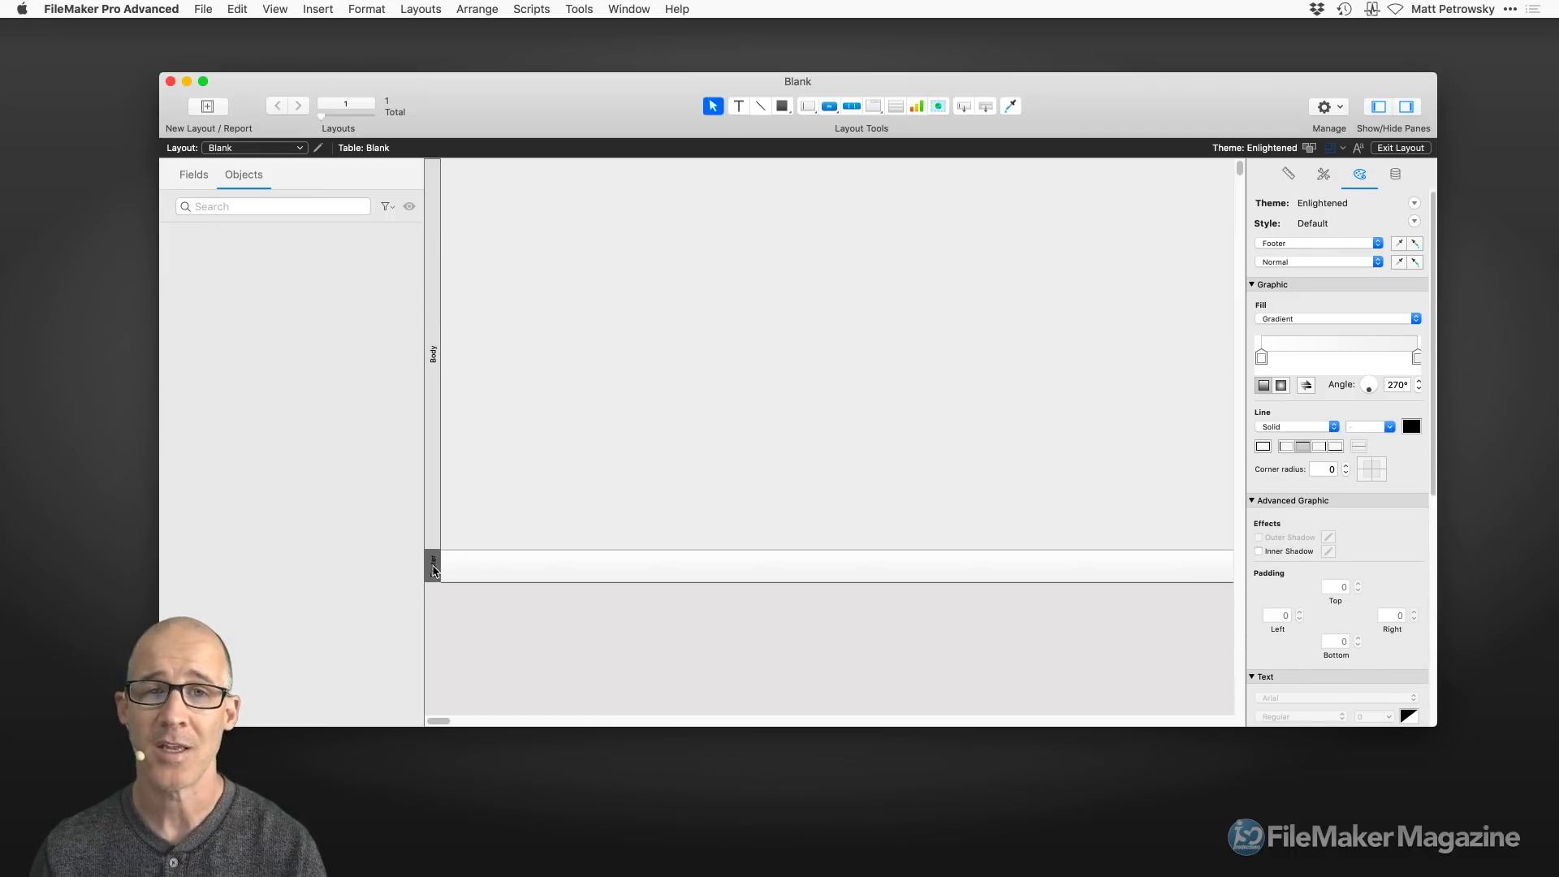
key("Delete")
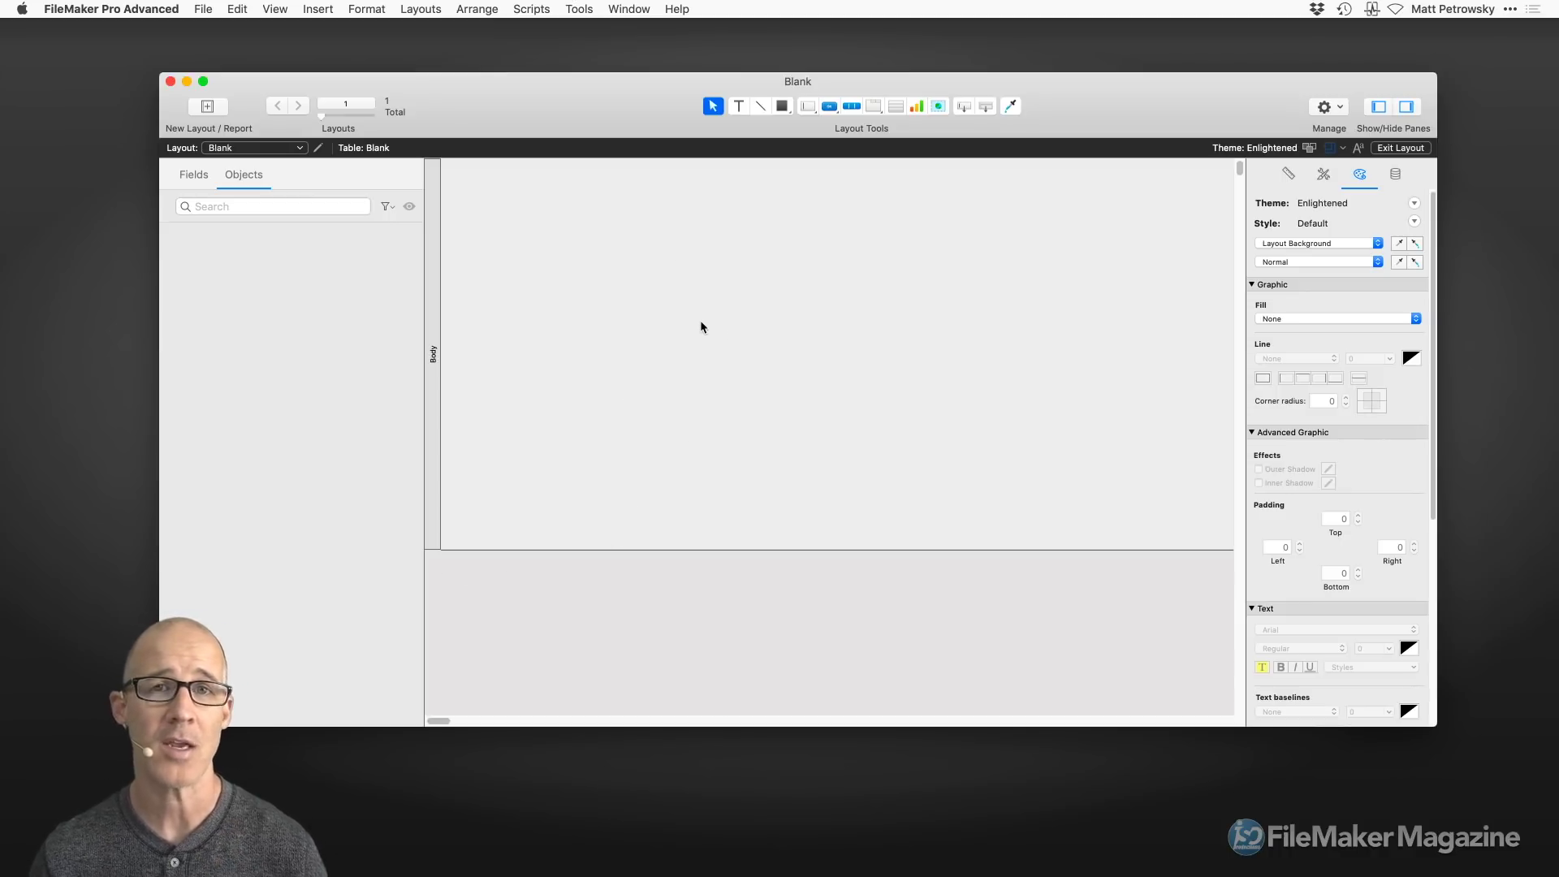
left_click(421, 9)
mouse_move(458, 89)
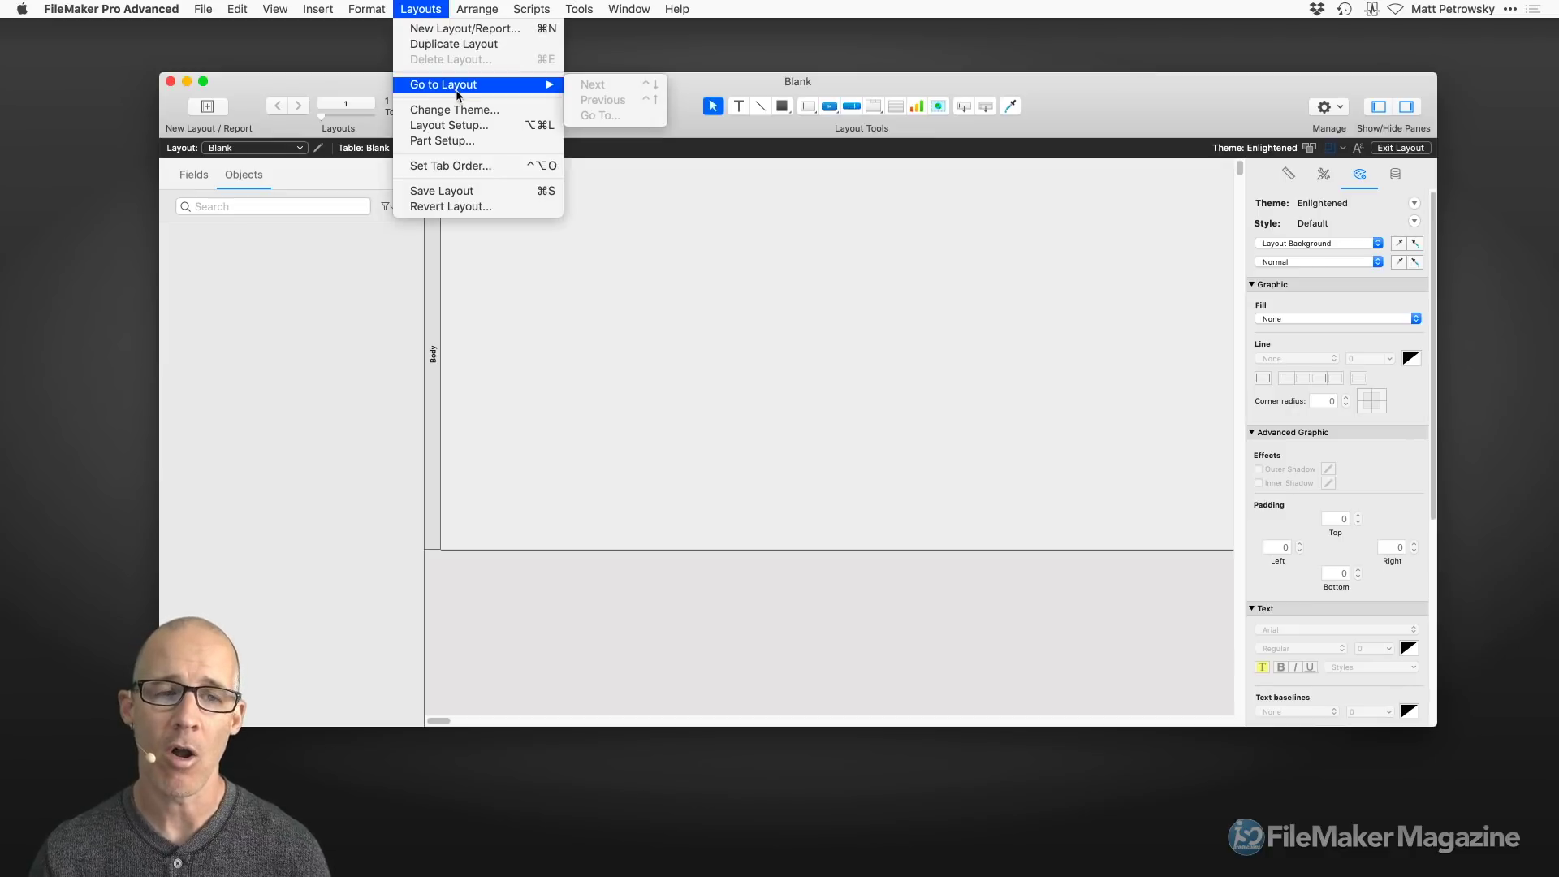
left_click(648, 328)
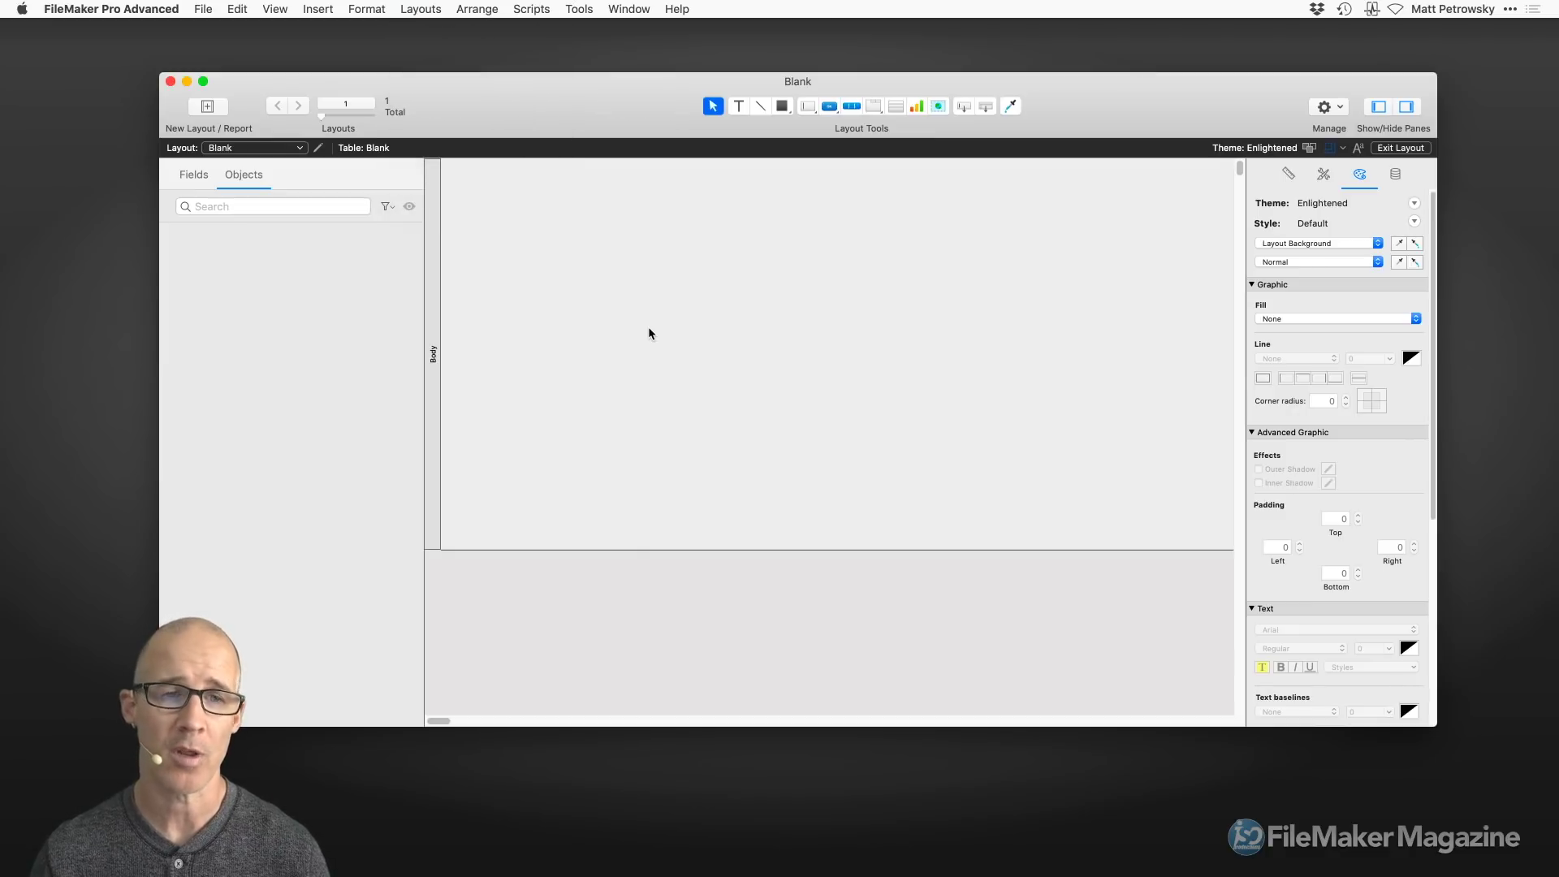
key("super+b")
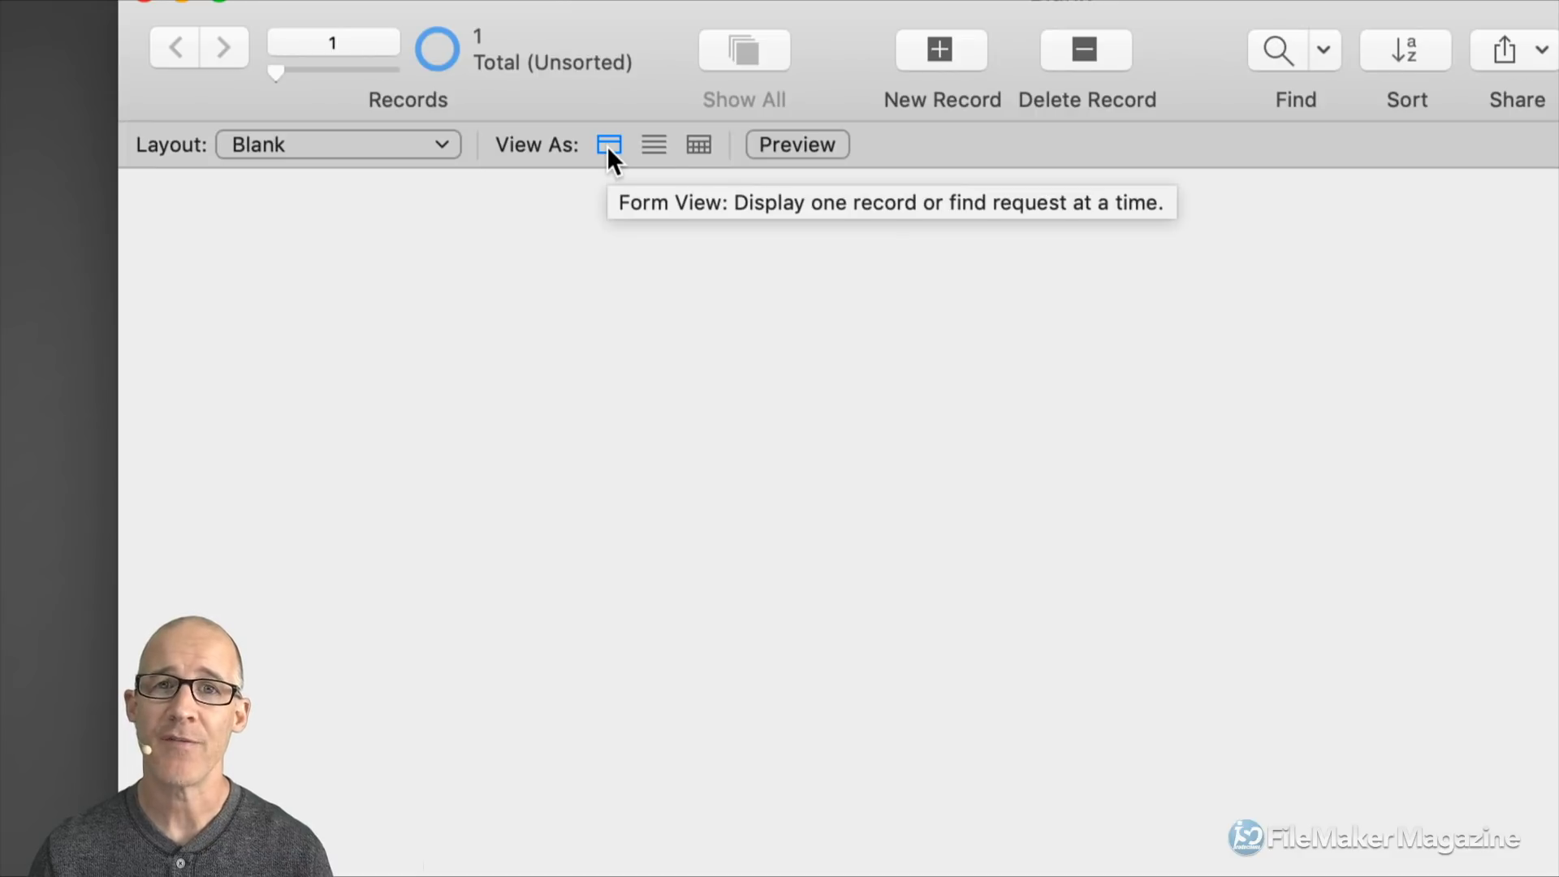
left_click(696, 151)
left_click(656, 148)
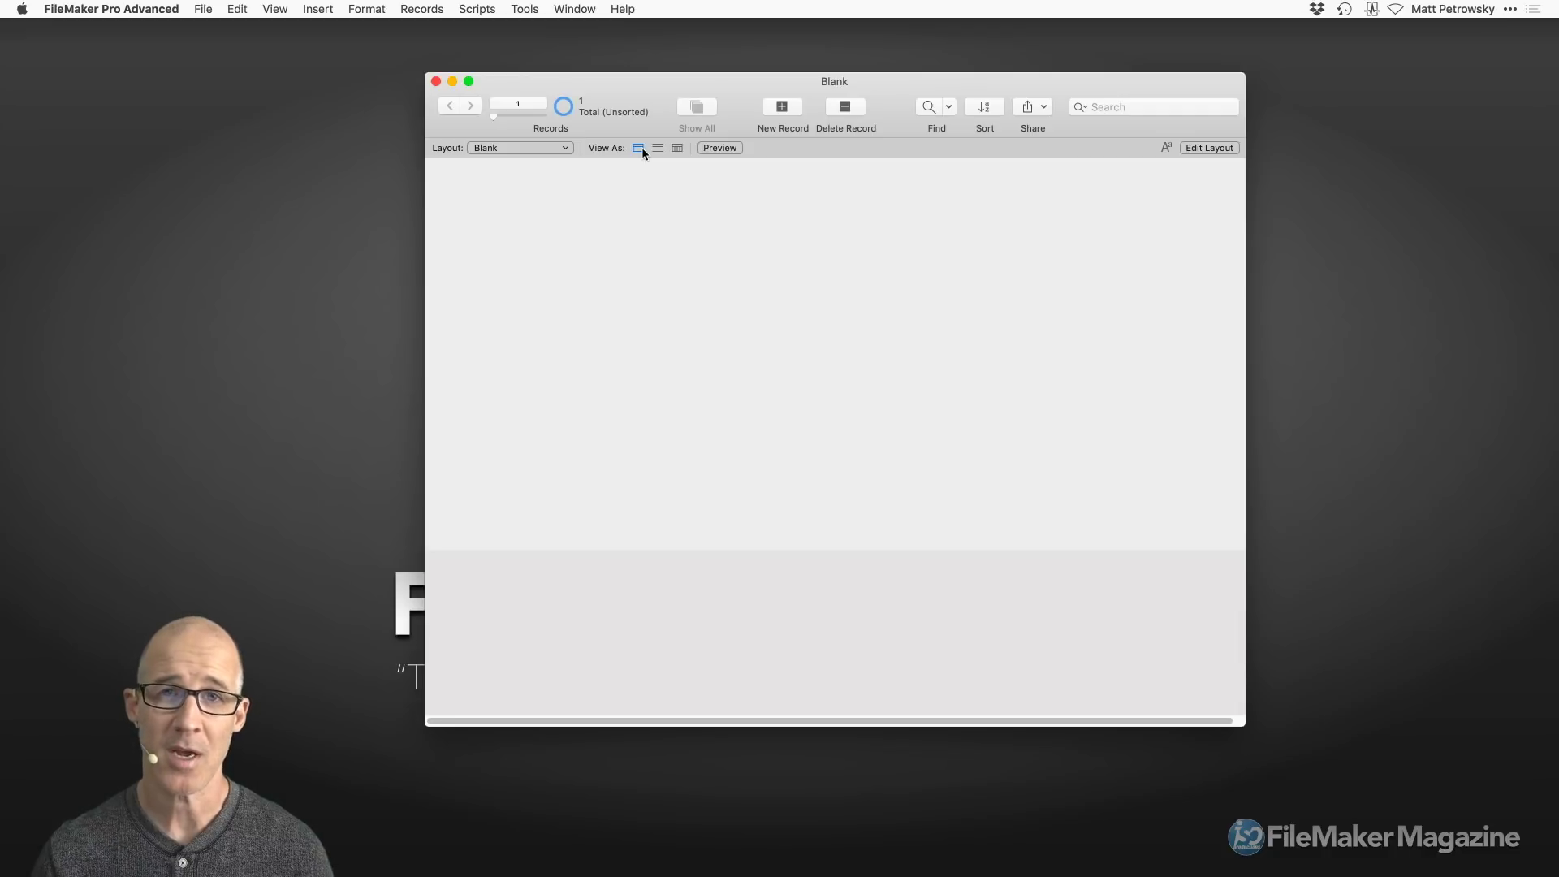
key("super+l")
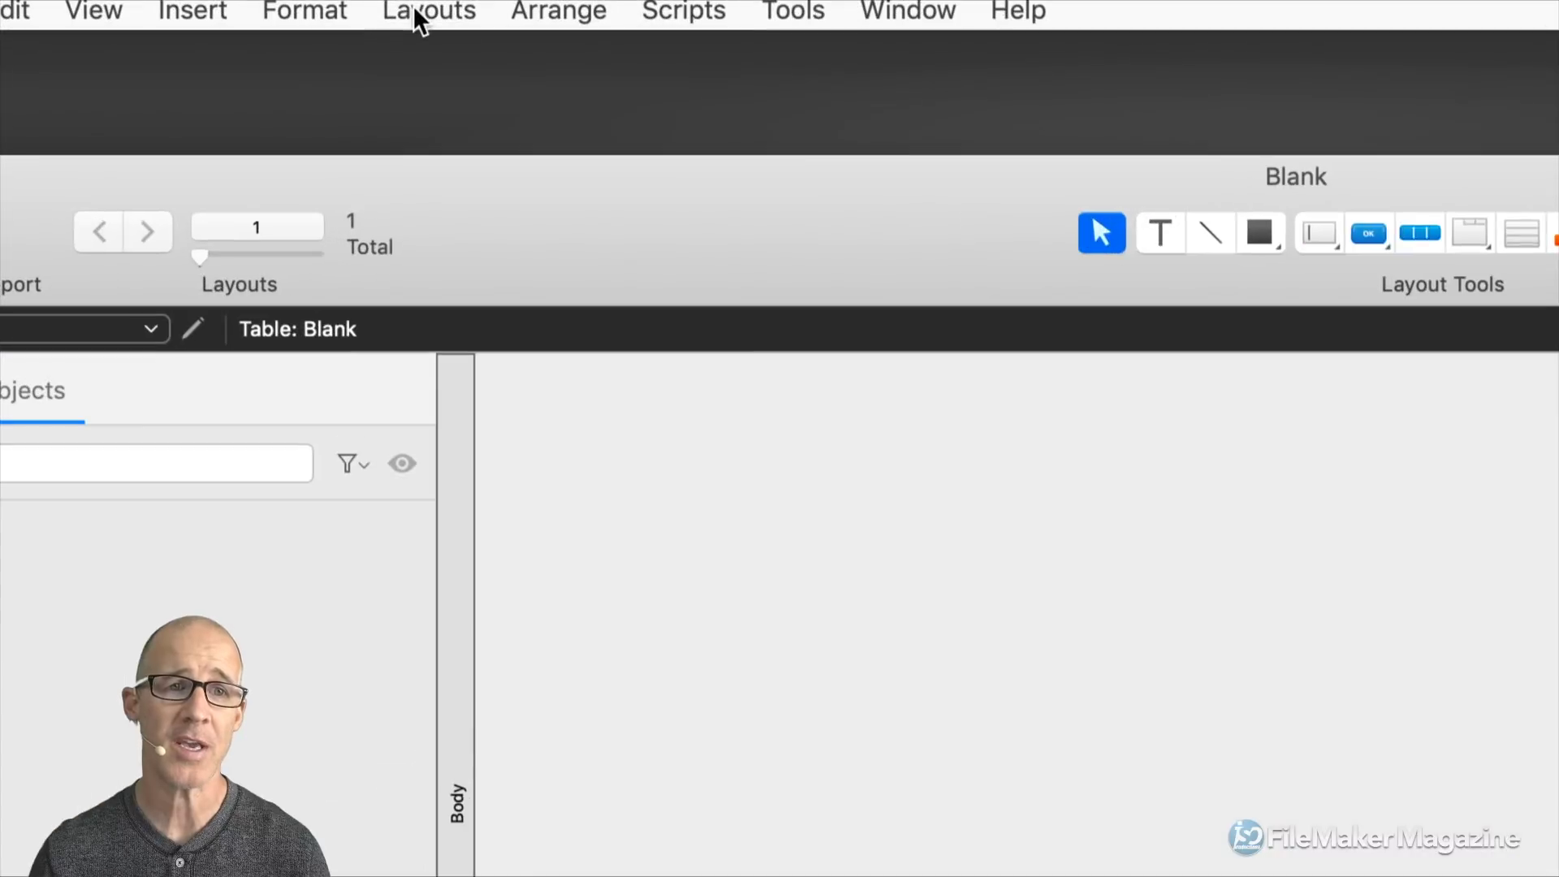
- In Layout Setup's Views settings, keep only Form View enabled and confirm
left_click(414, 8)
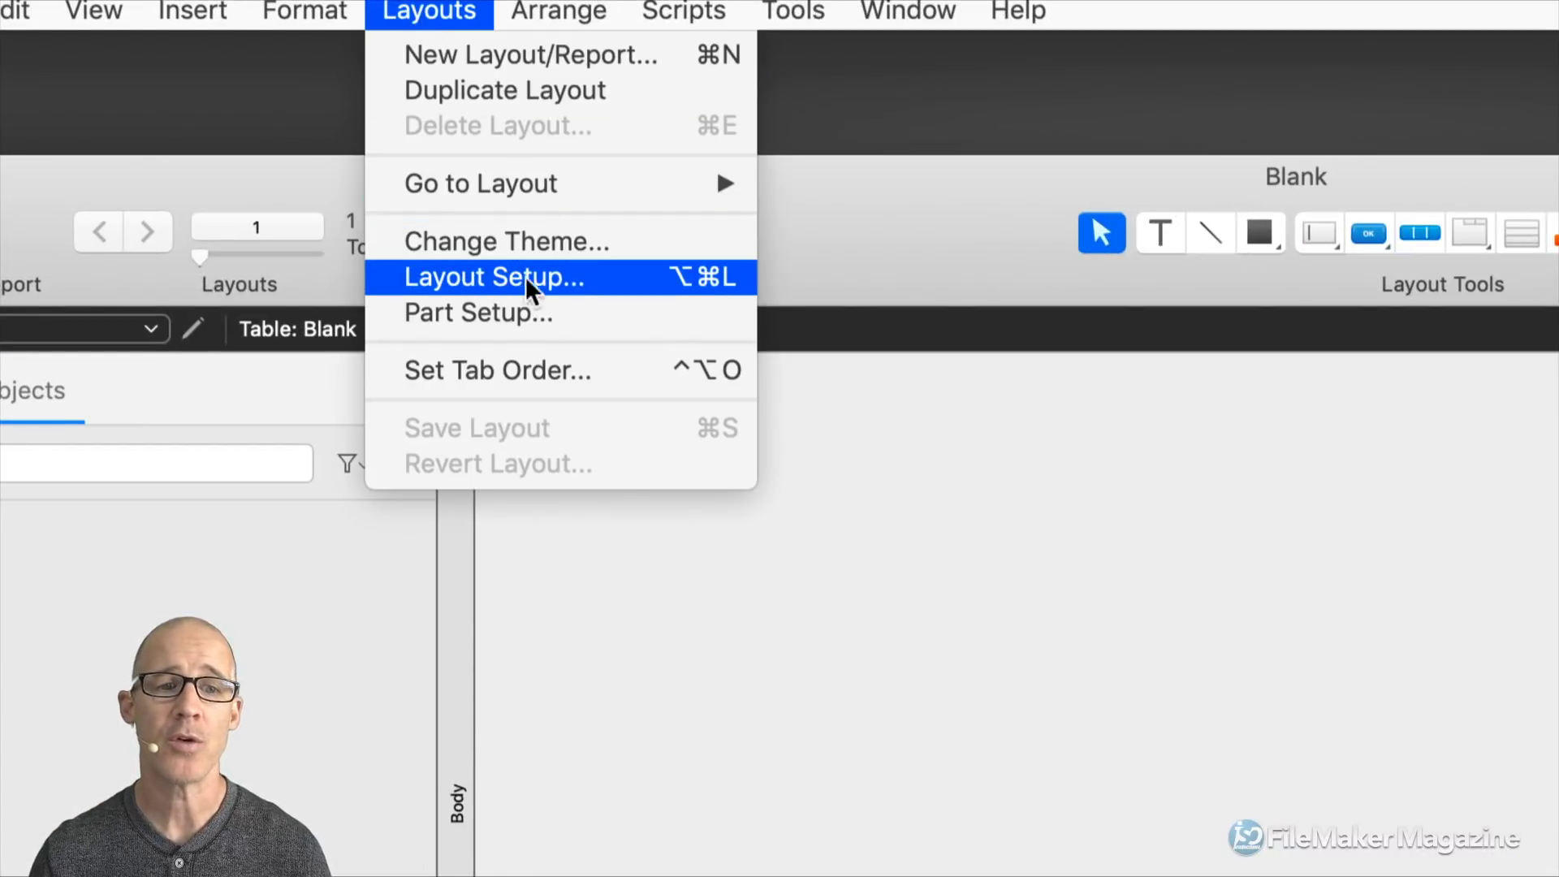
left_click(596, 281)
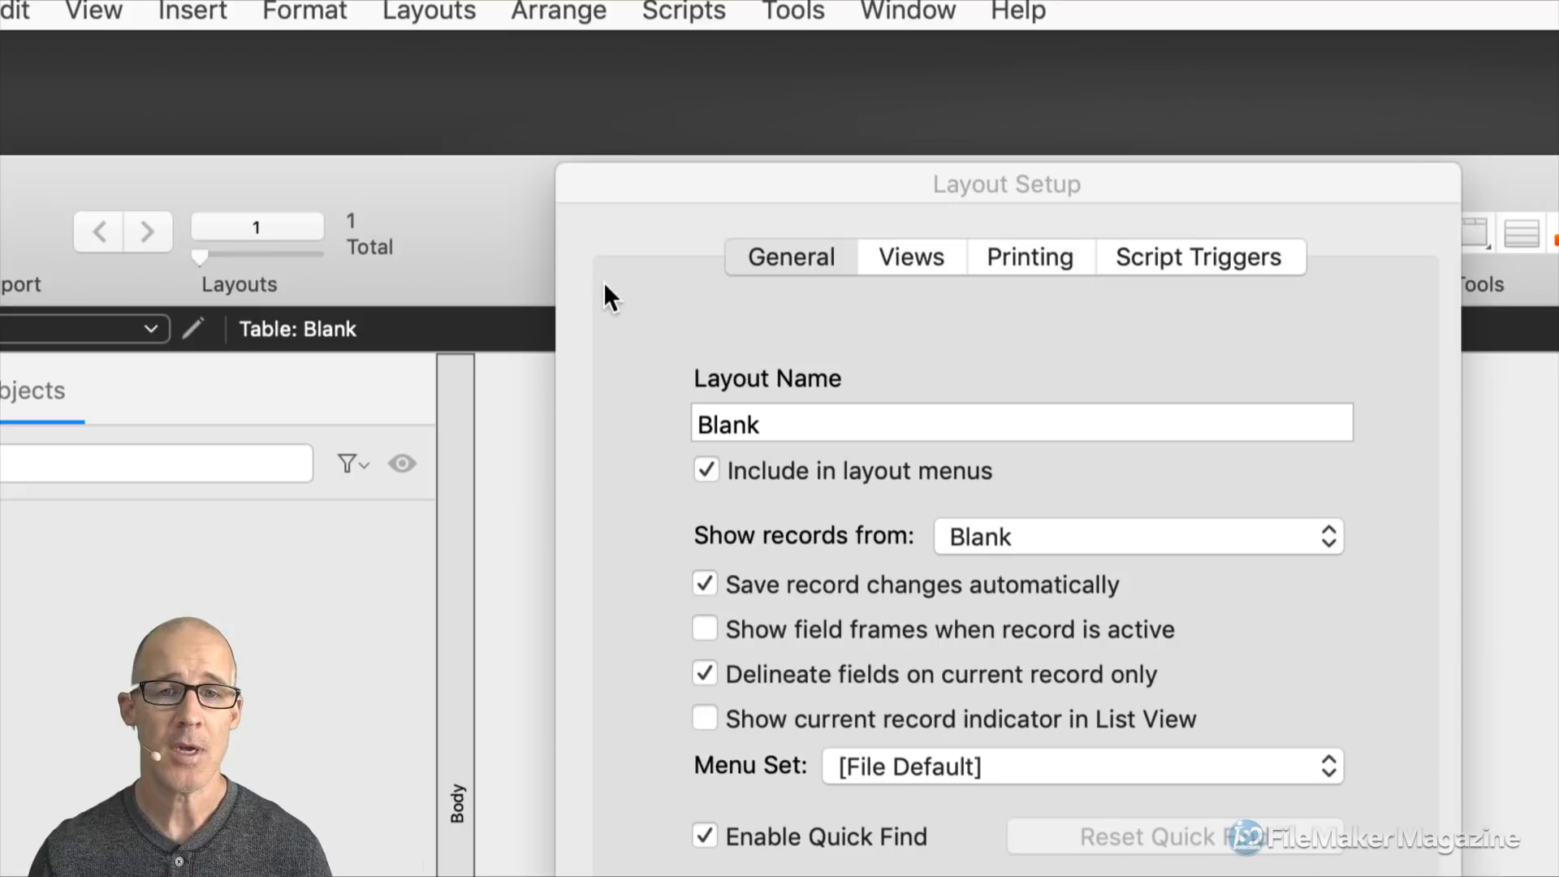
left_click_drag(976, 187, 831, 106)
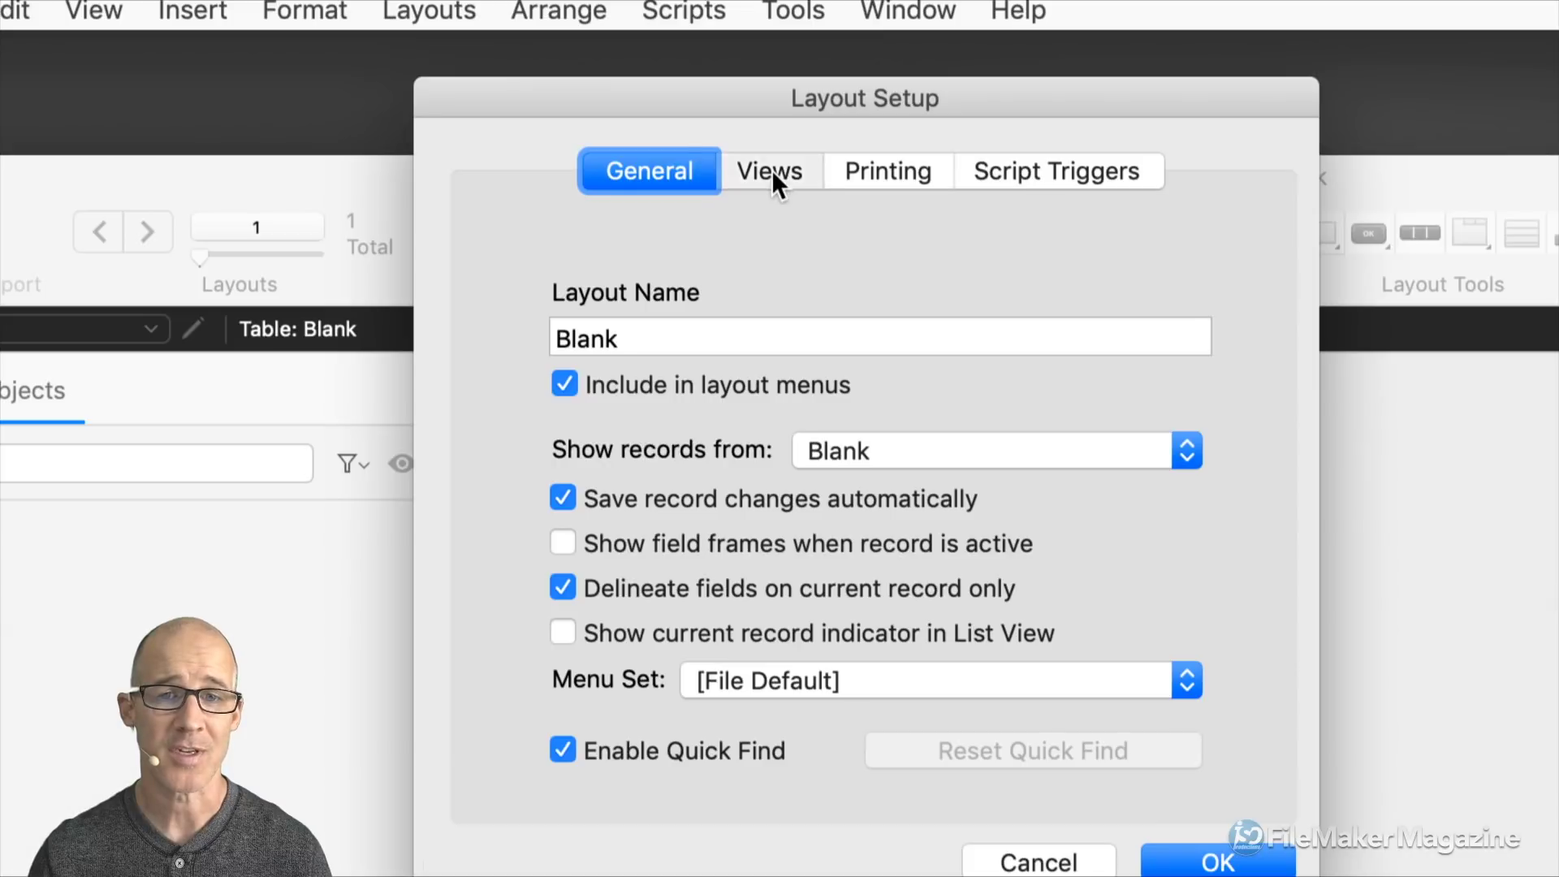
left_click(771, 169)
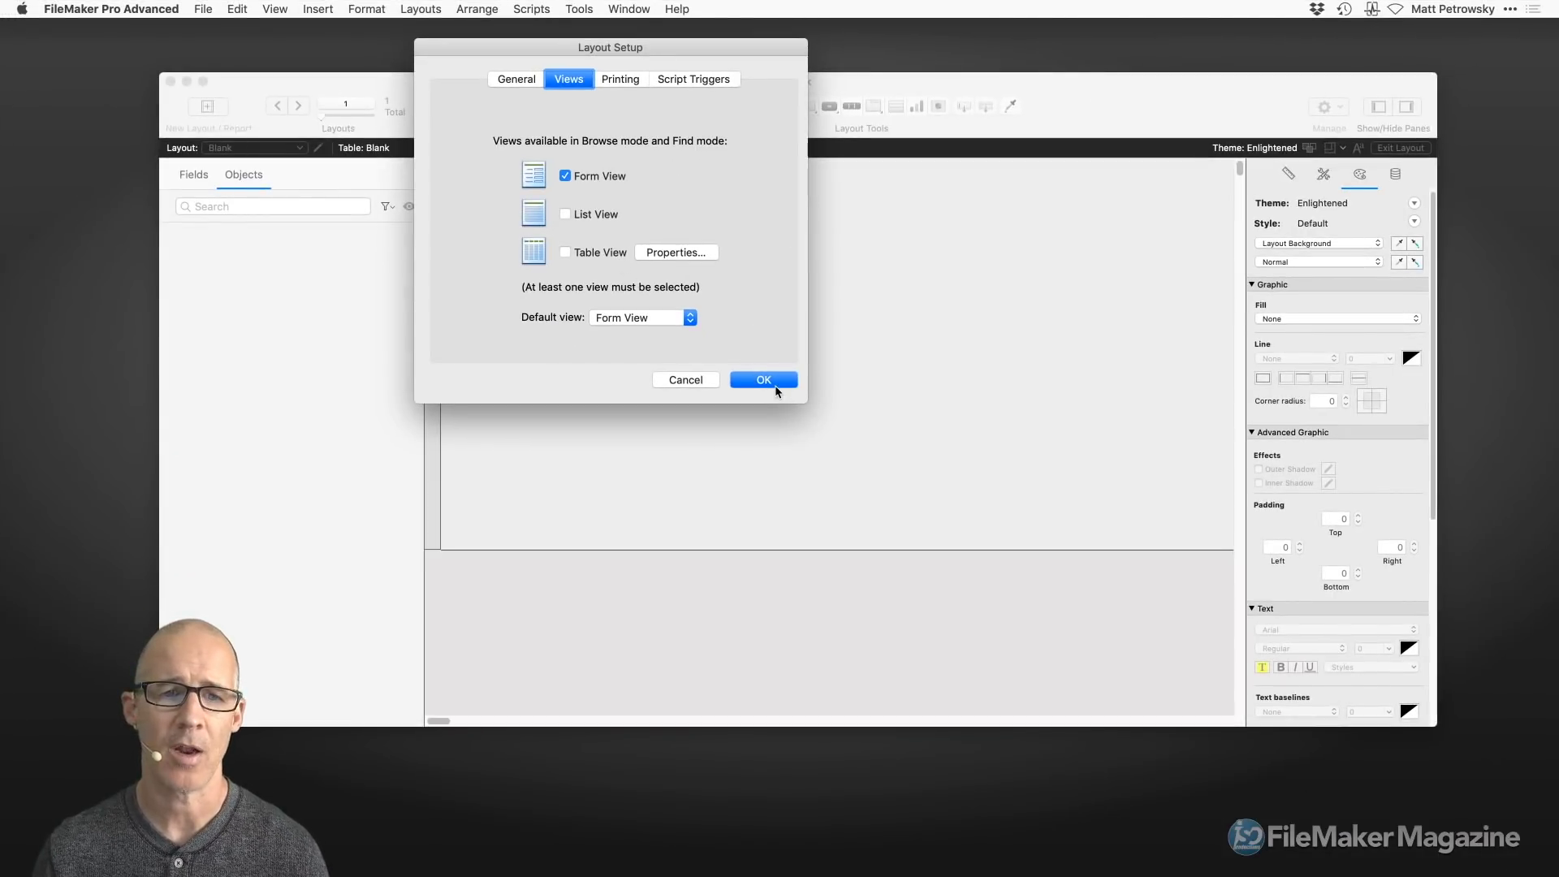
left_click(768, 380)
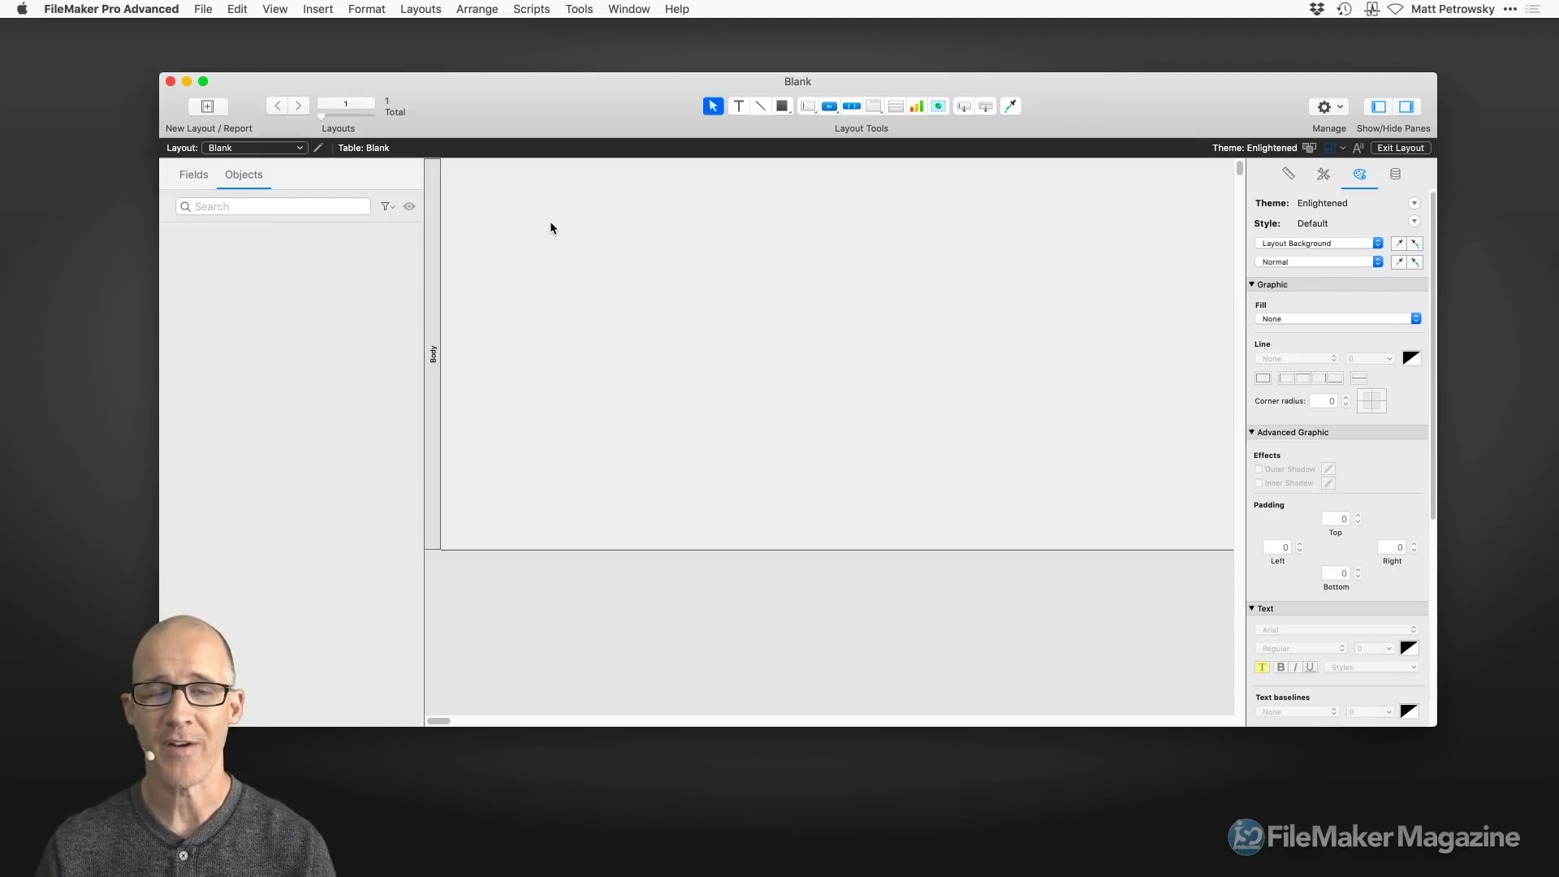
- Undo the last change and add a Header part above the Body via Part Setup
key("super+z")
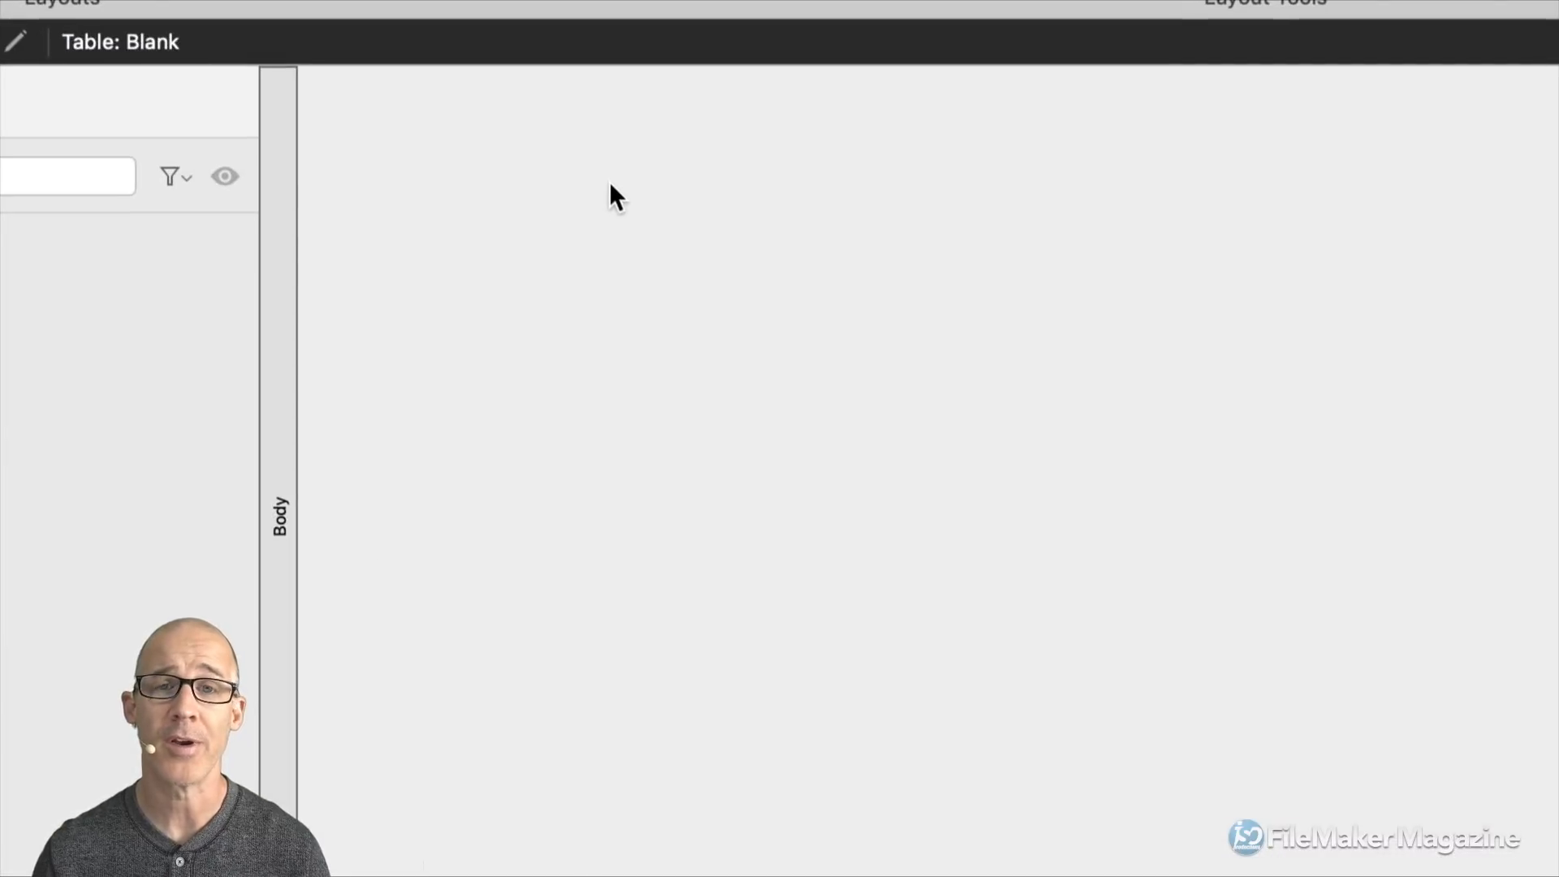
right_click(582, 211)
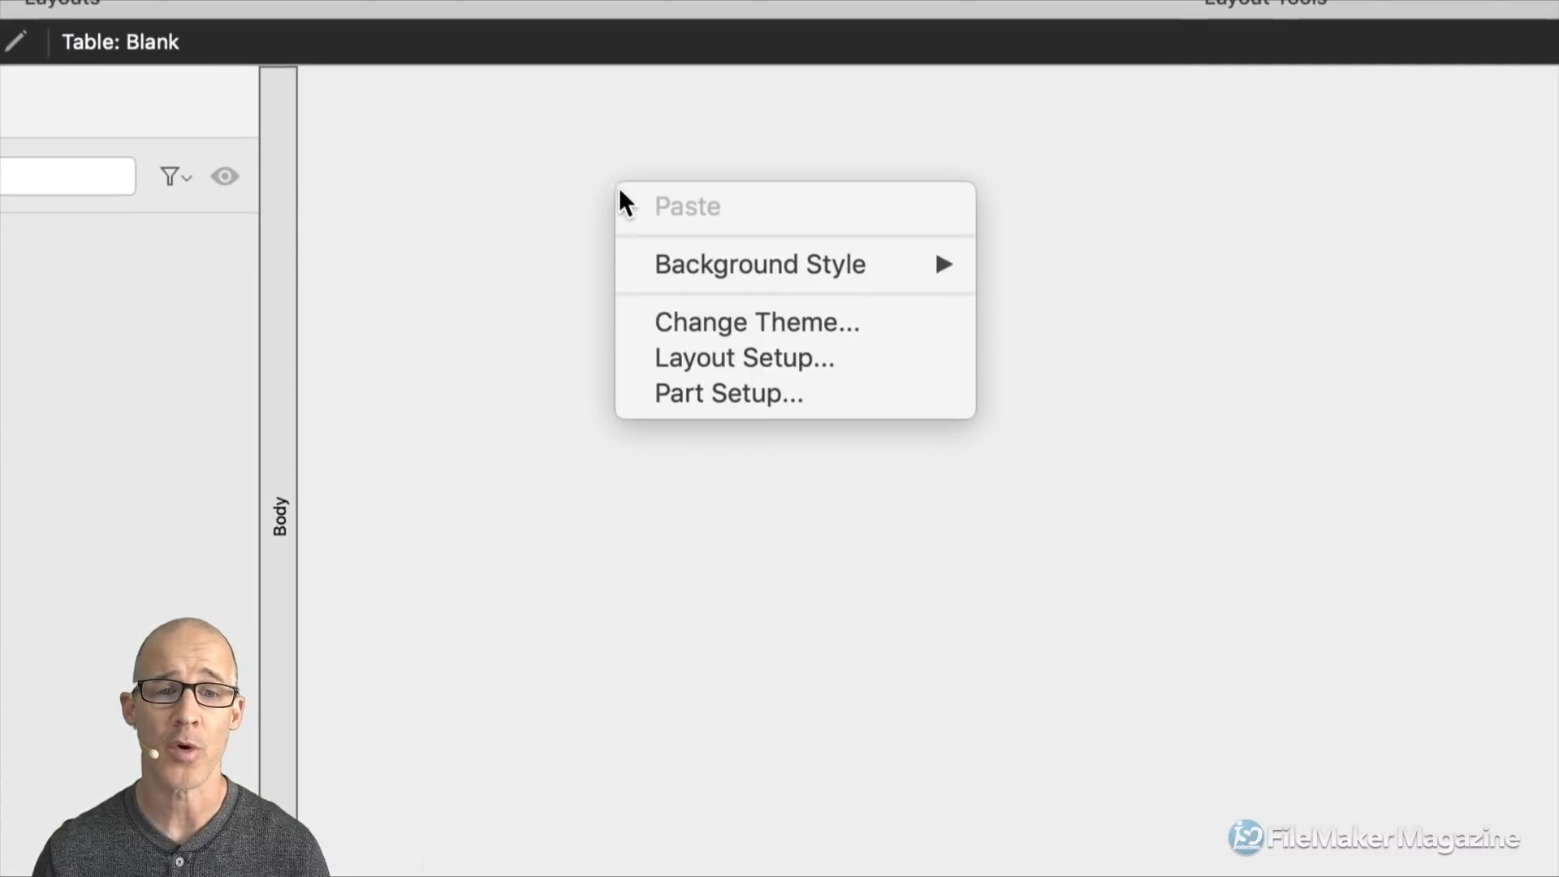
left_click(738, 394)
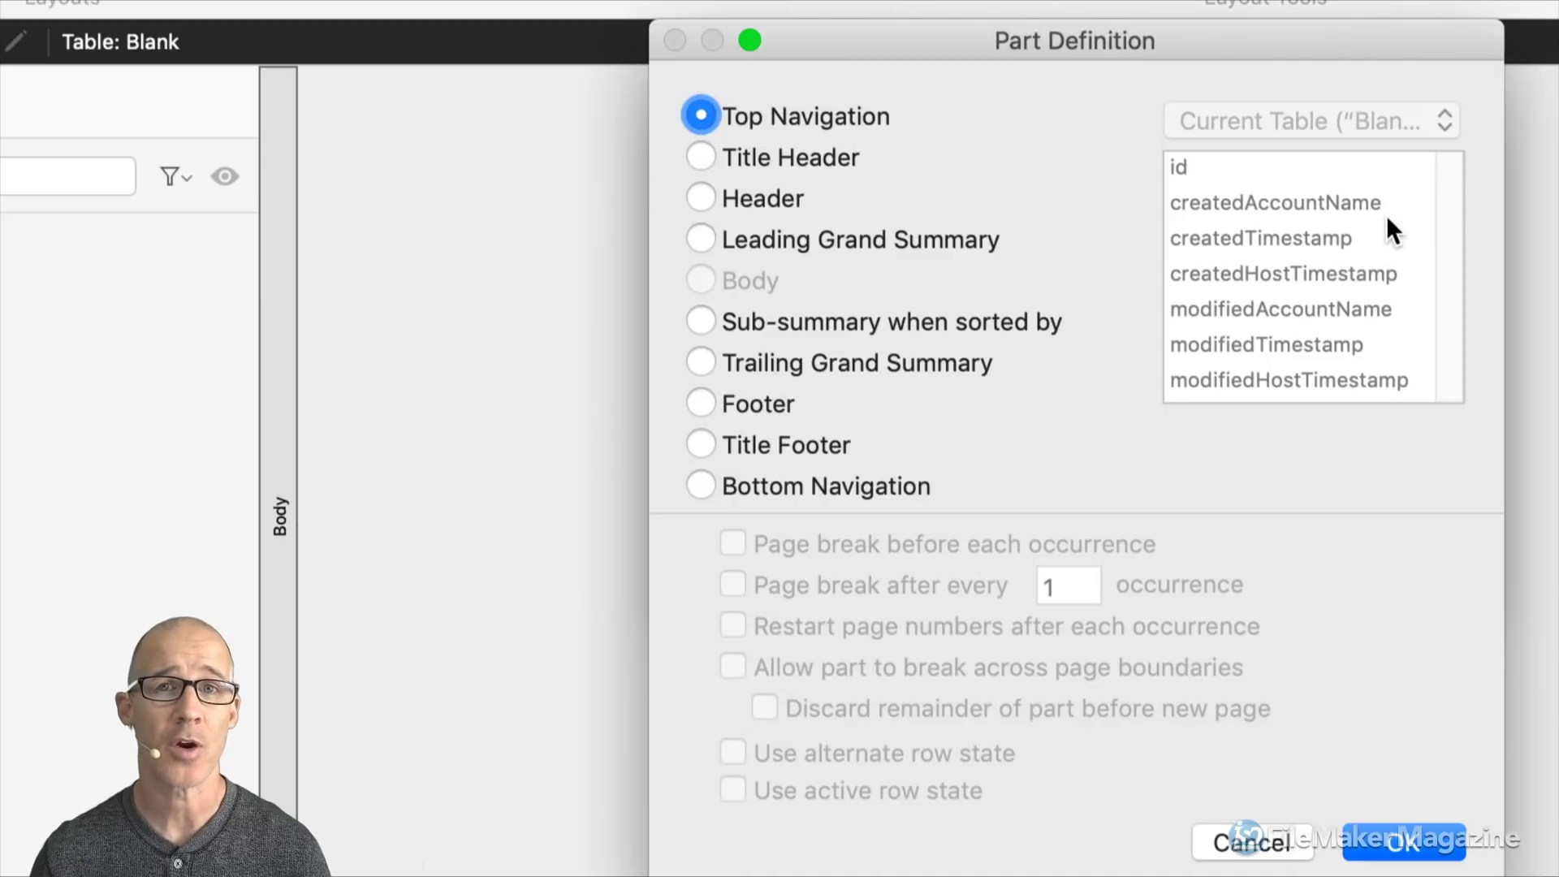
left_click(704, 198)
left_click(1400, 830)
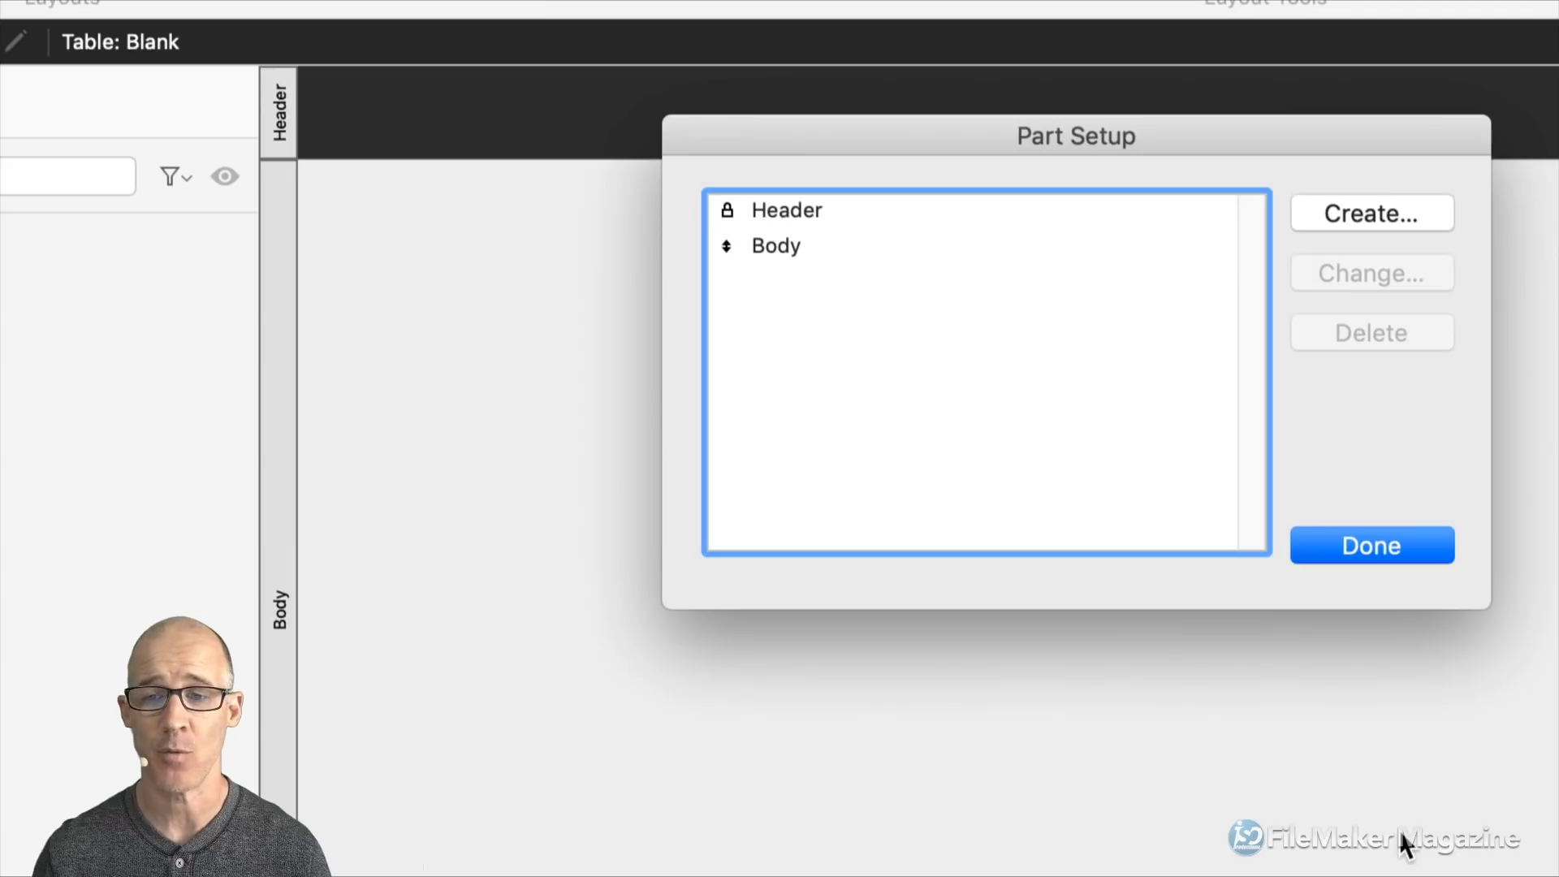
left_click(1372, 542)
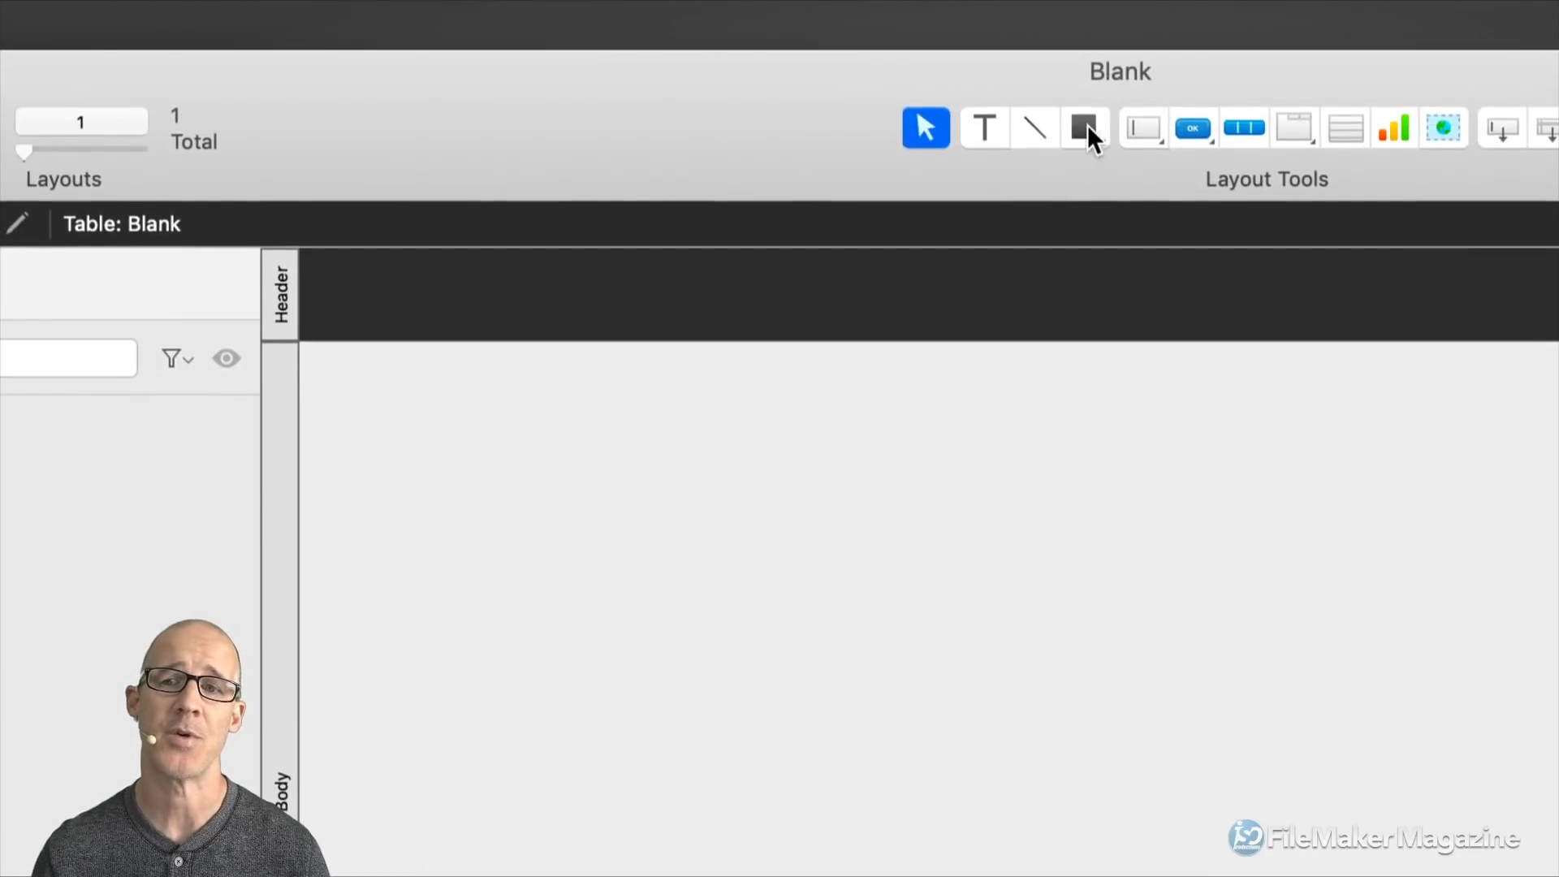
- Draw a small rectangle in the Header, then return to Browse mode
left_click(1085, 128)
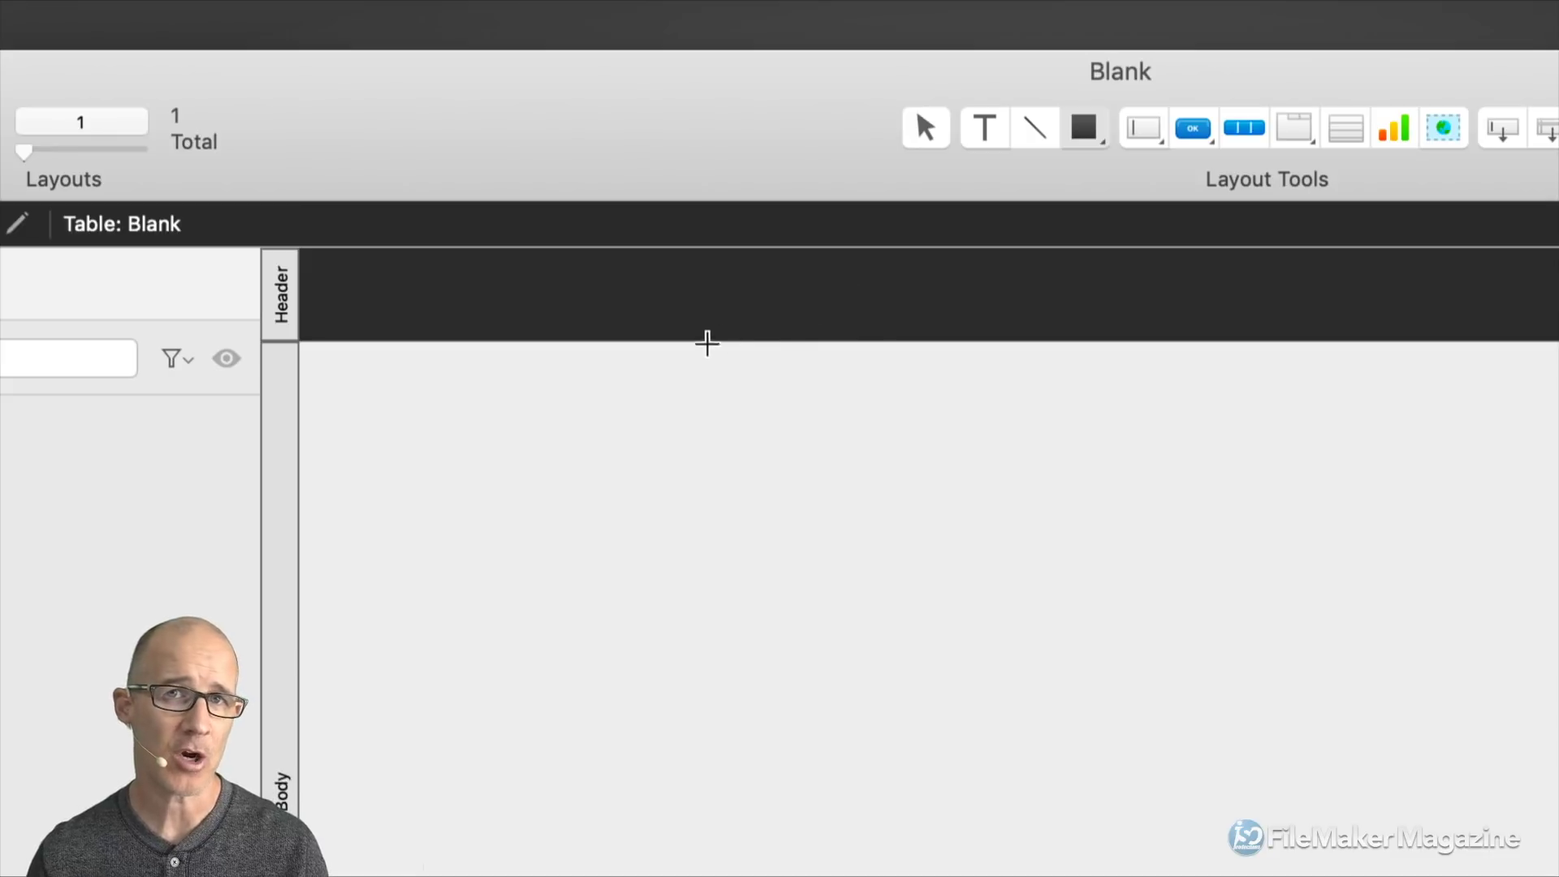
mouse_move(613, 401)
left_mouse_down()
mouse_move(723, 336)
mouse_move(773, 275)
left_mouse_up()
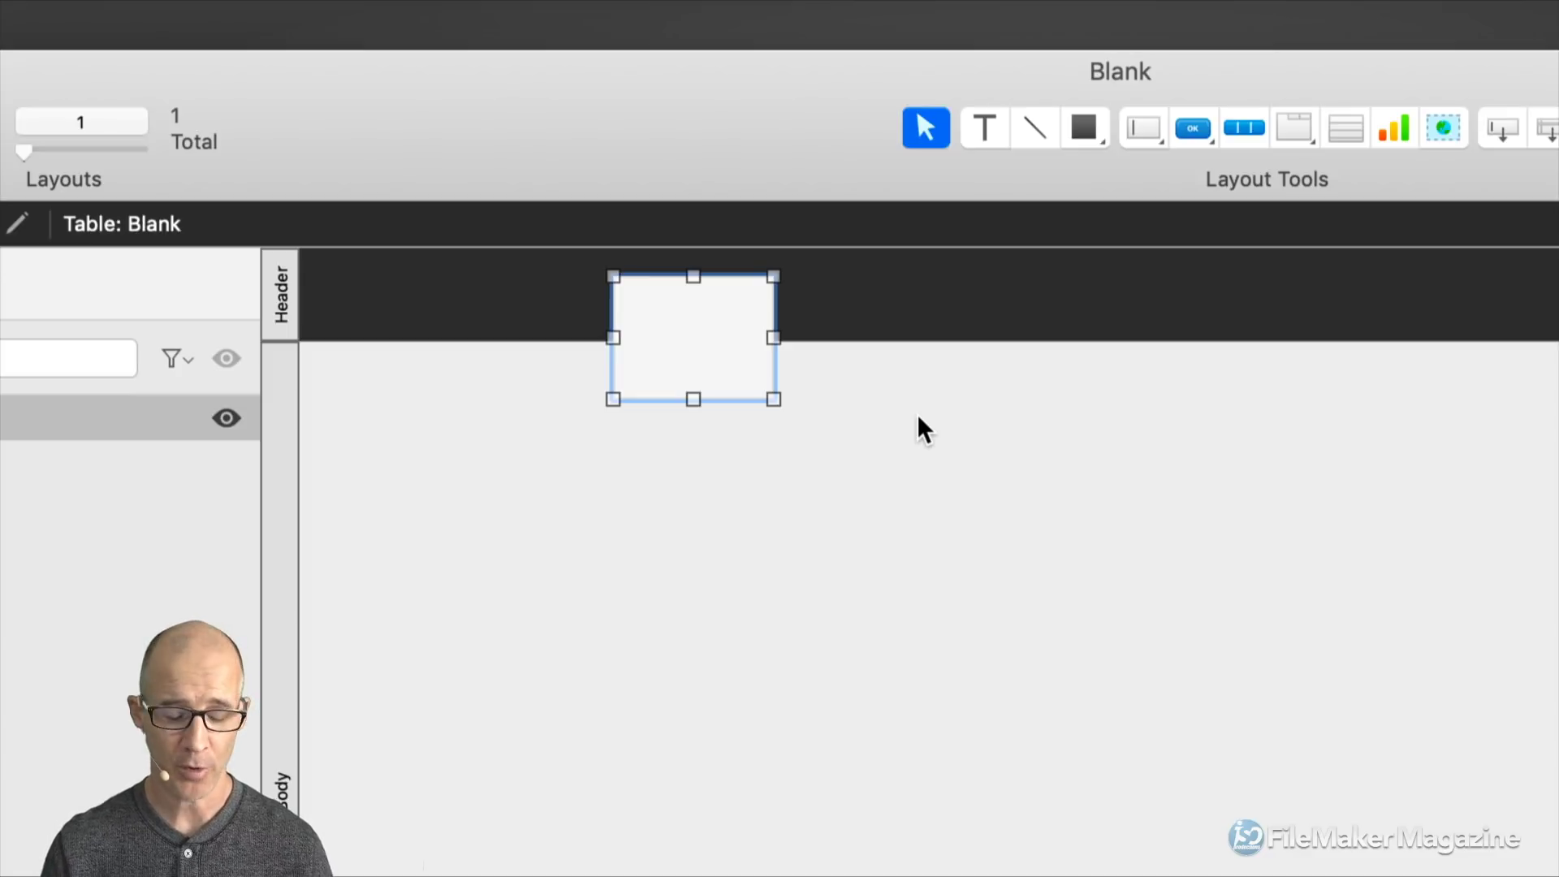
key("super+b")
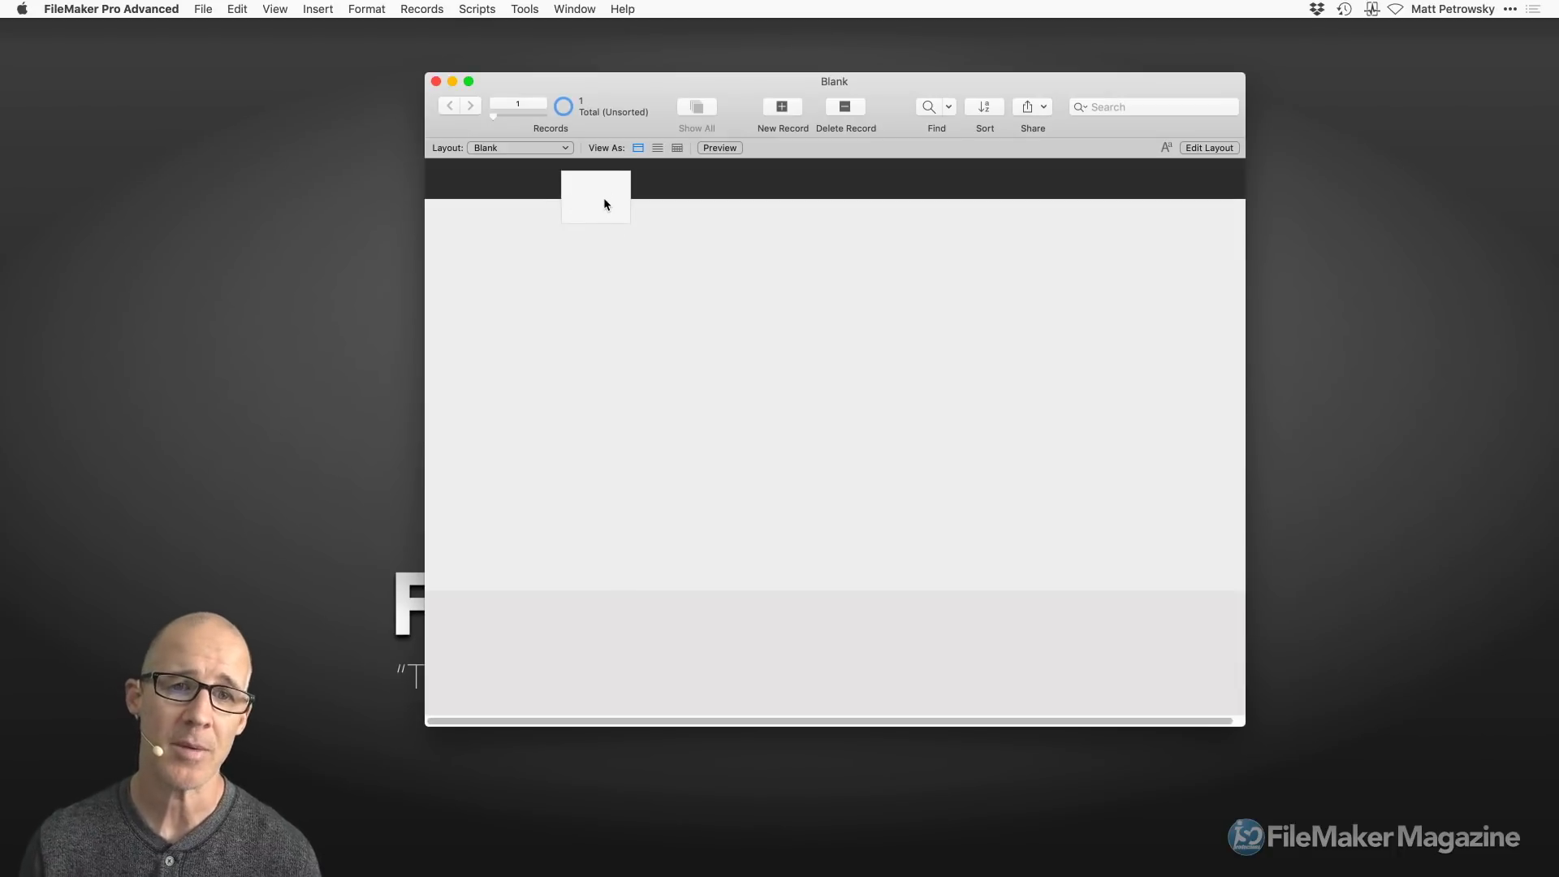
- Switch between List, Form and Table views, finishing in Form View
left_click(658, 147)
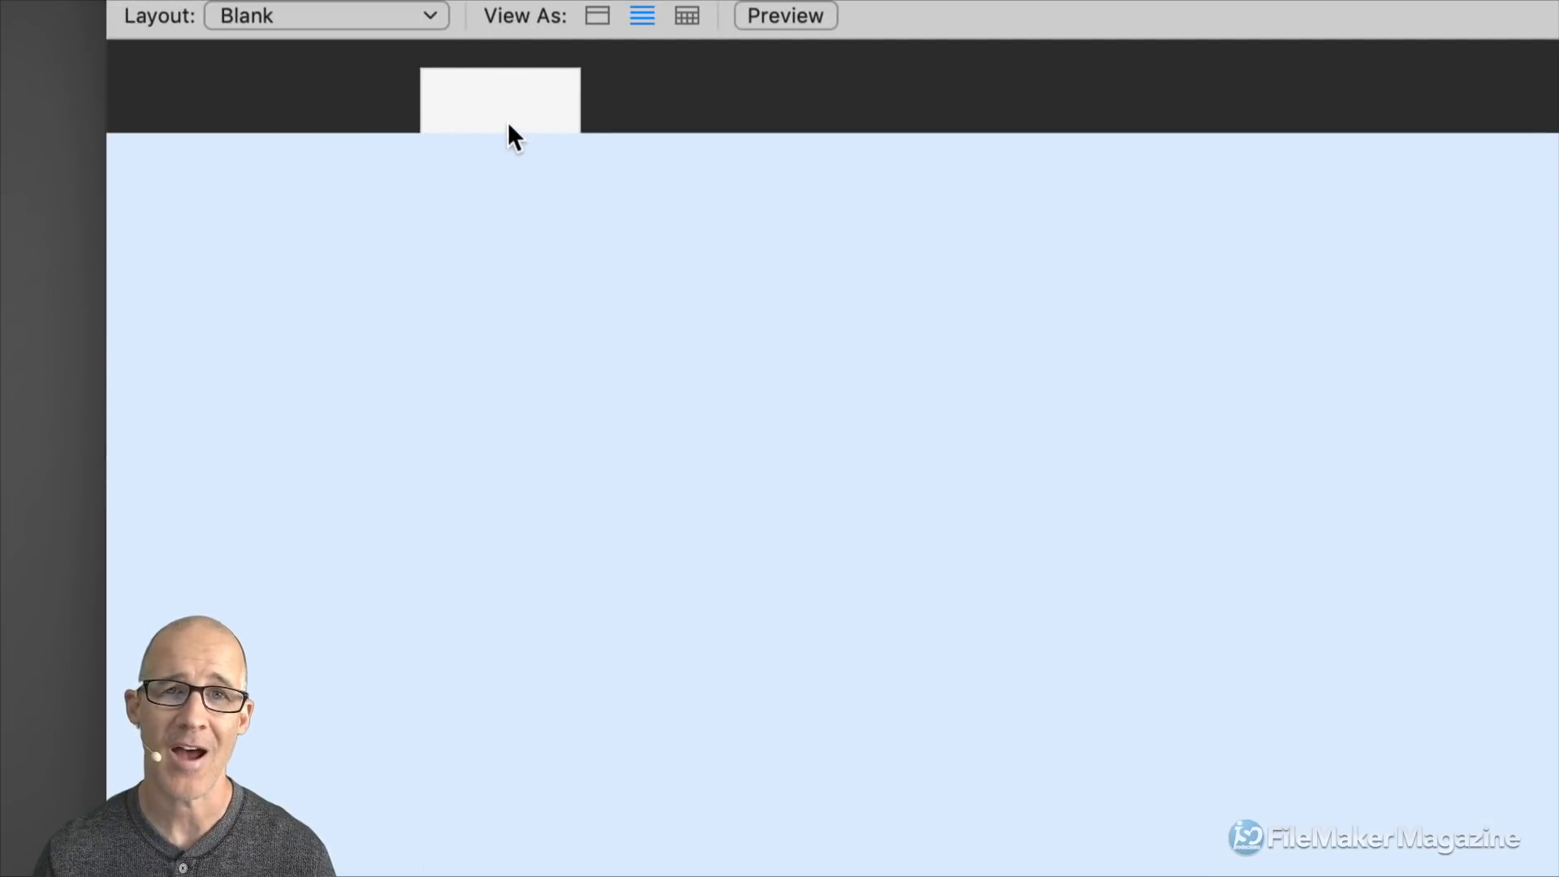
left_click(598, 16)
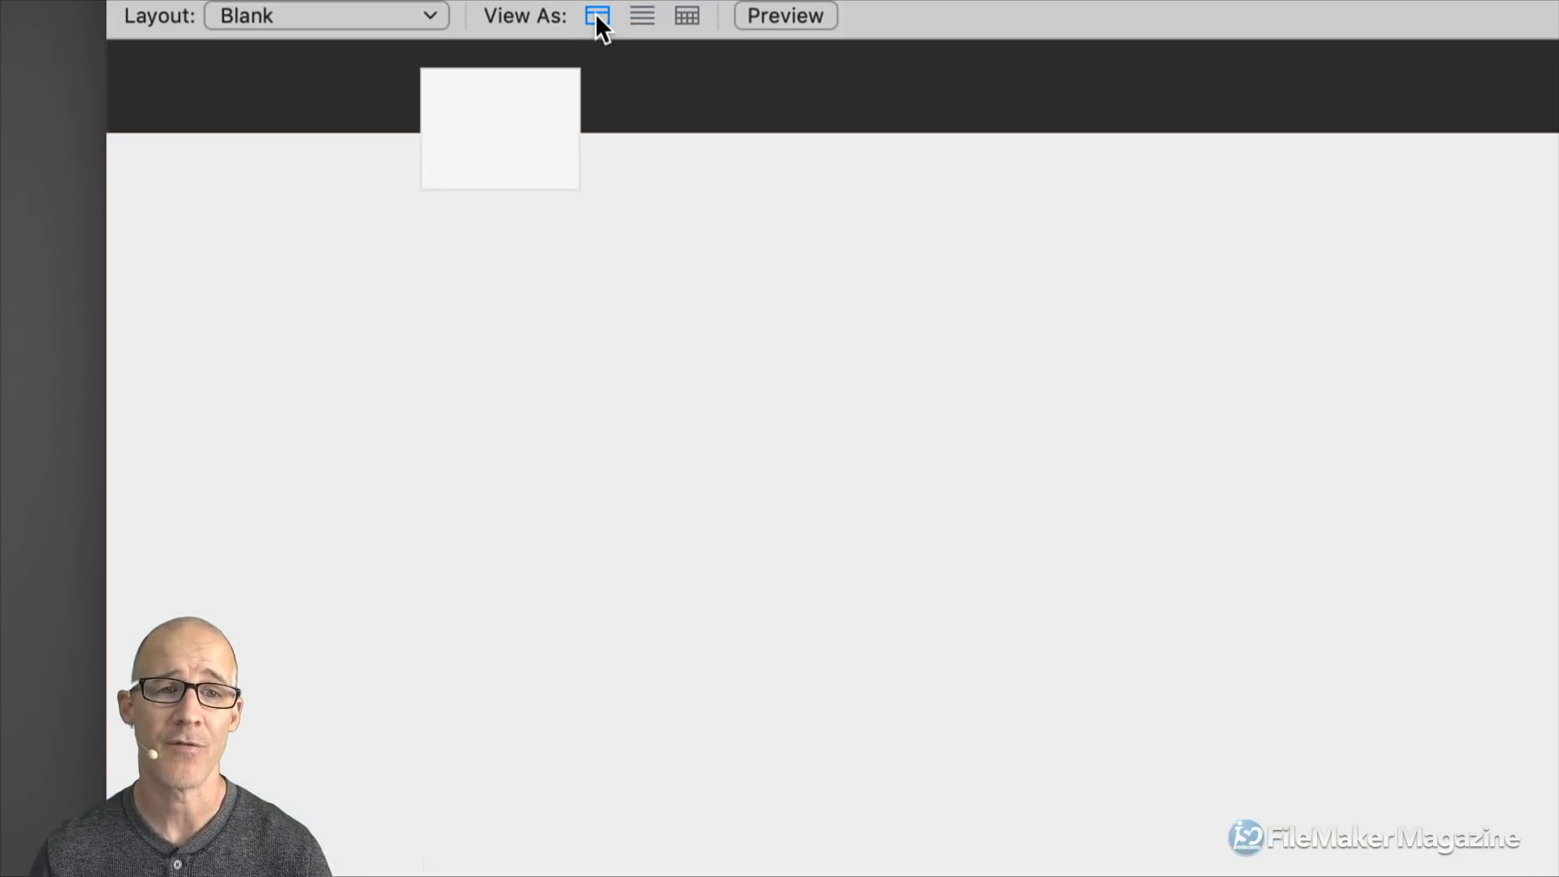
left_click(638, 18)
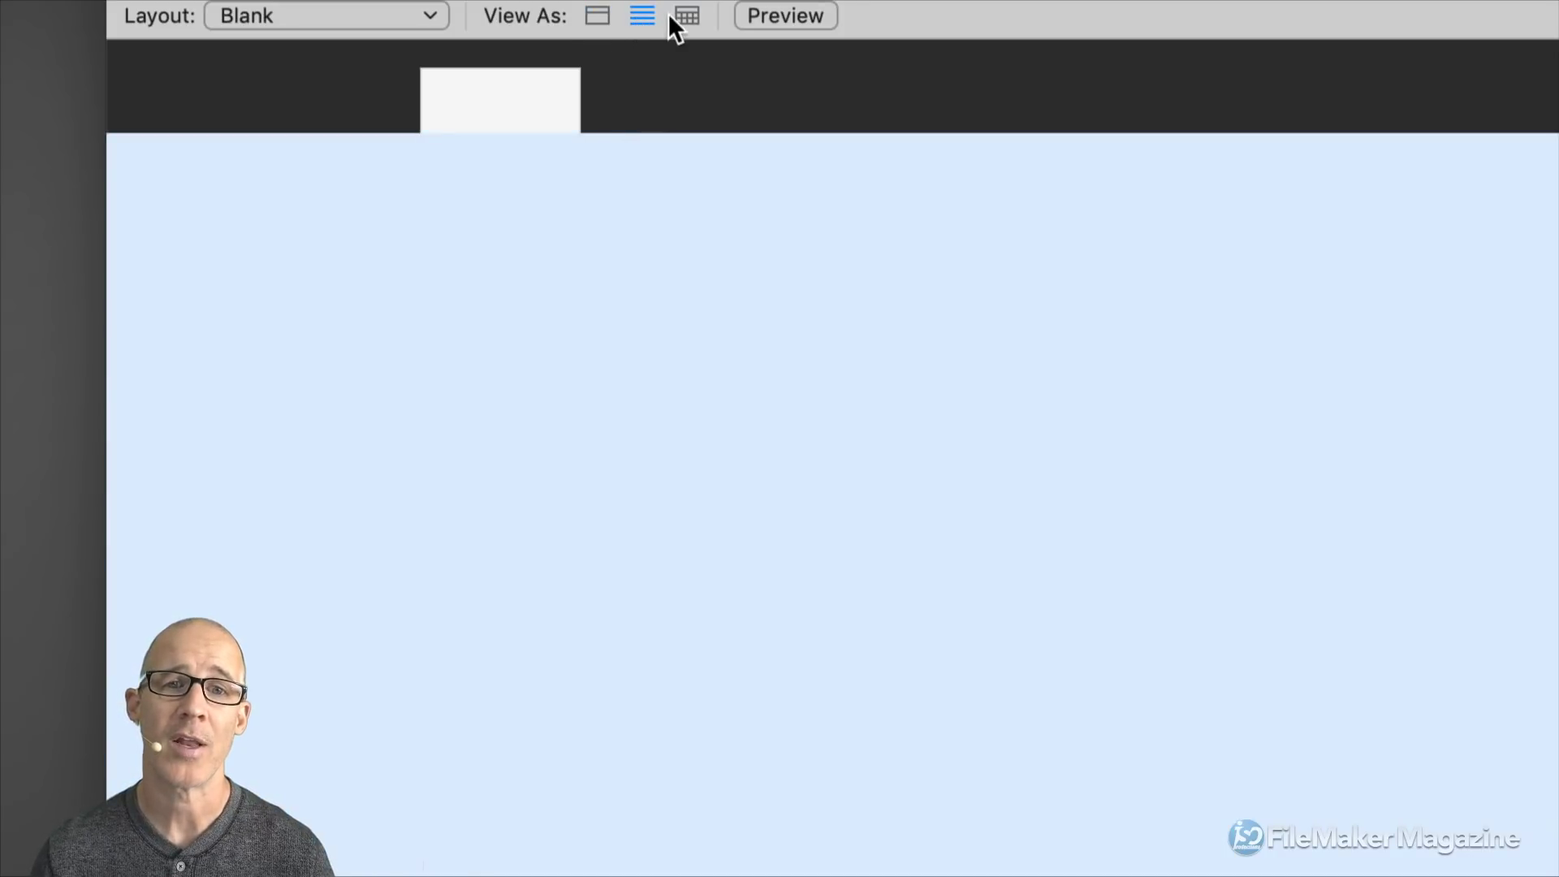
left_click(680, 14)
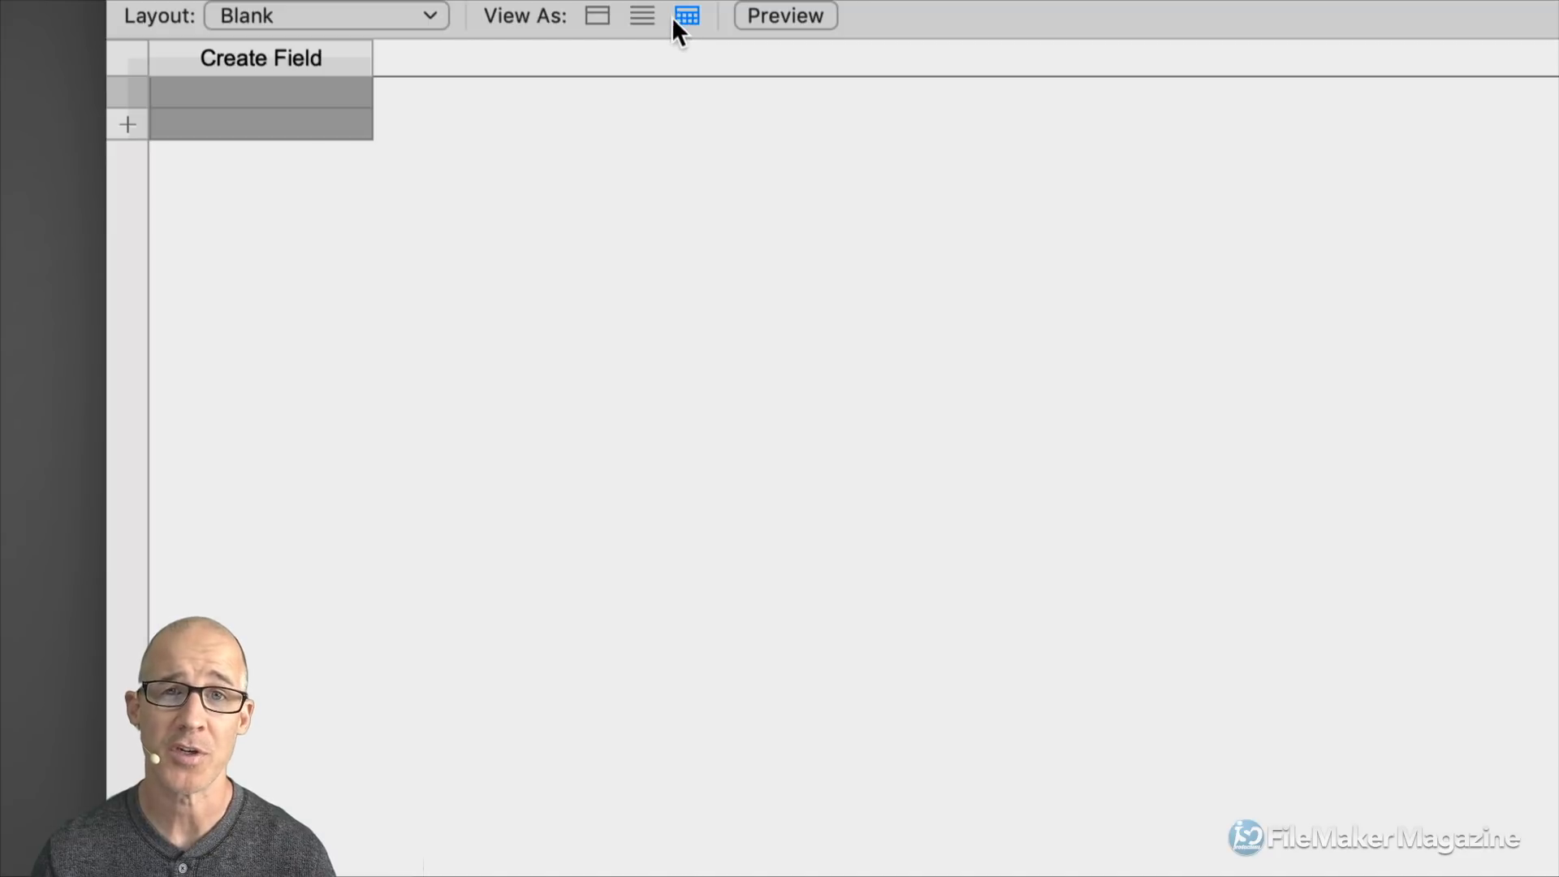
left_click(639, 18)
left_click(595, 17)
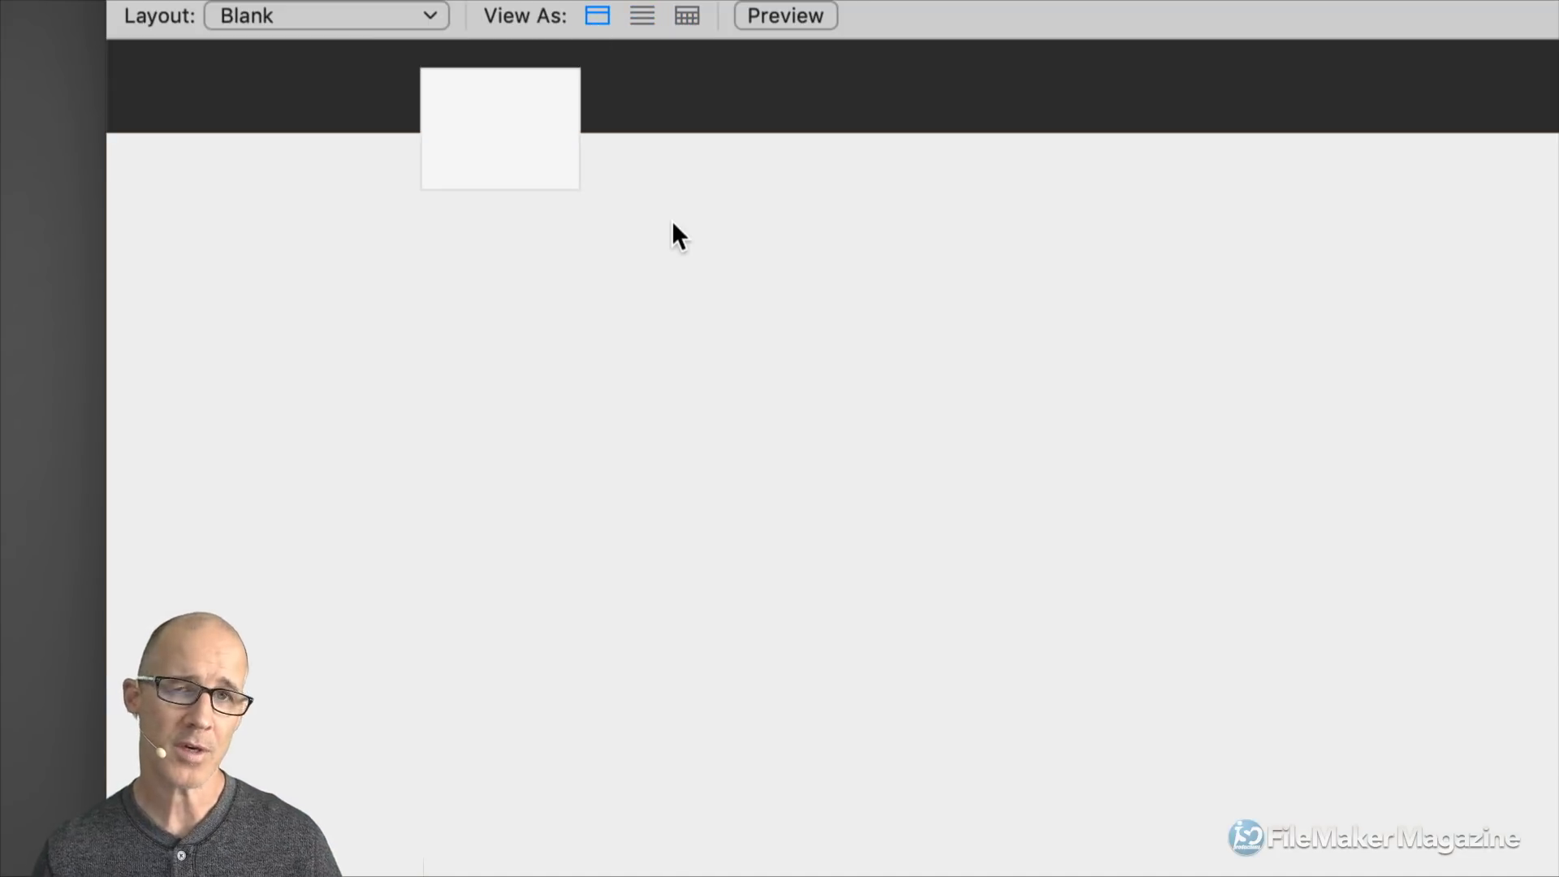
- In Layout mode, delete the rectangle from the Header
key("super+l")
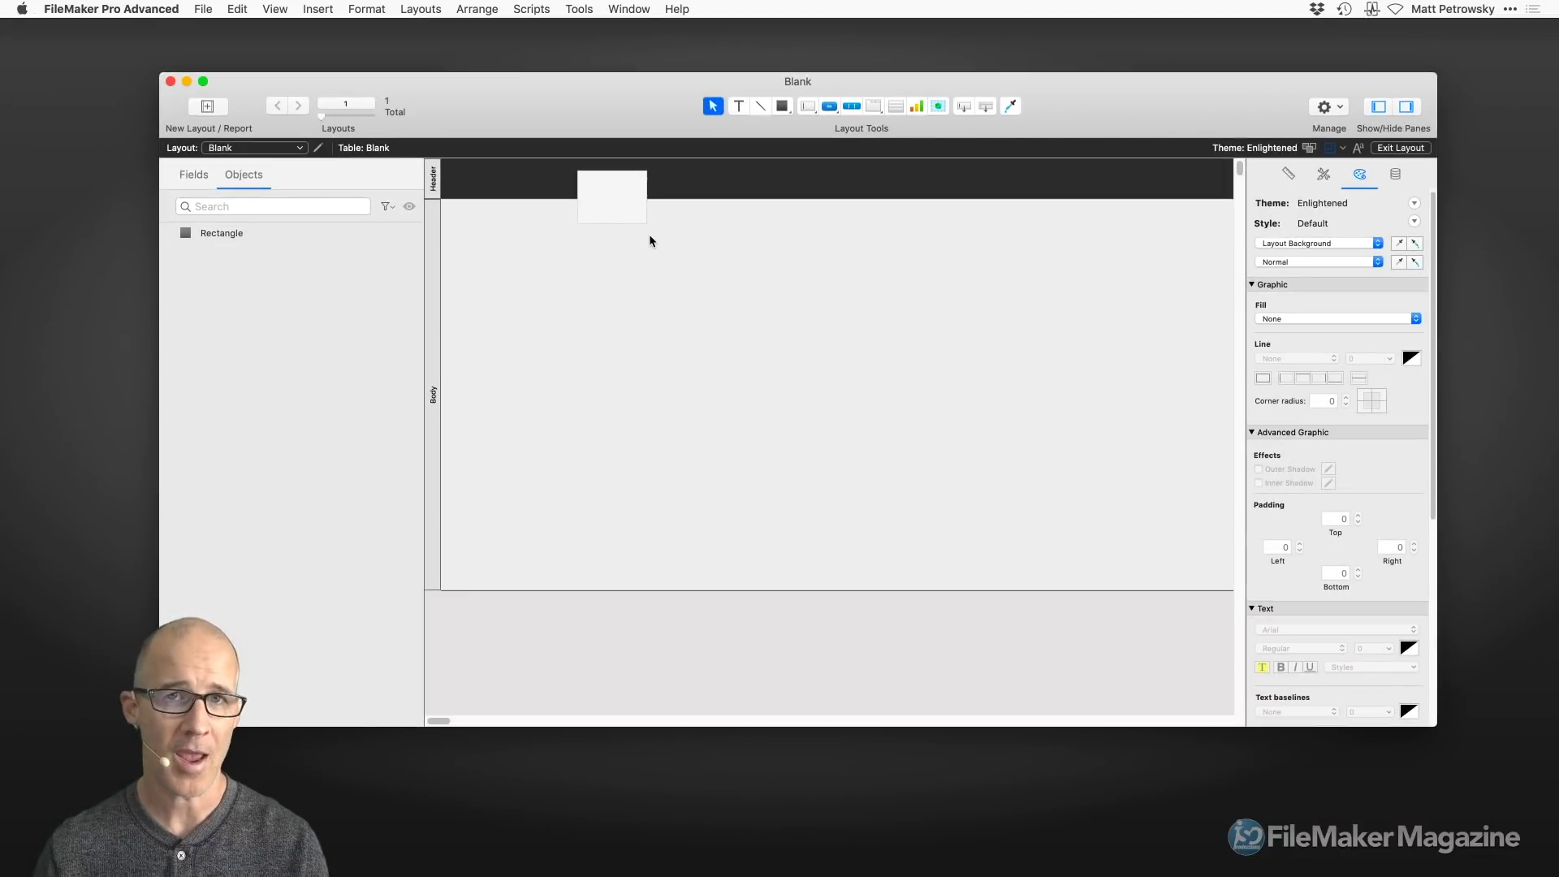
left_click(624, 211)
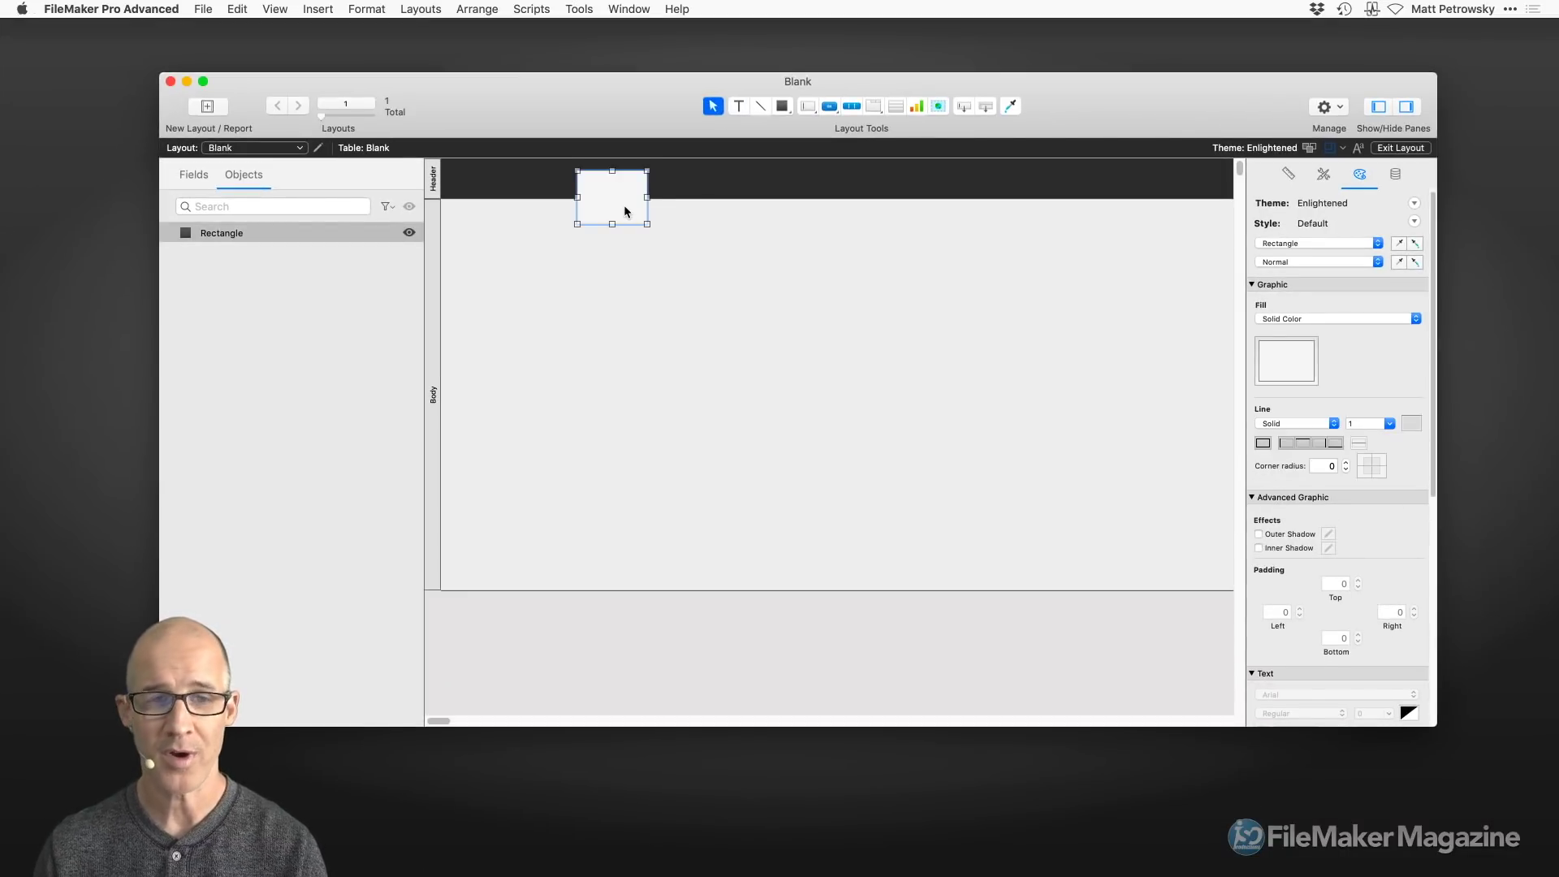
key("Delete")
- Redefine the Header part as a Top Navigation part
left_click(434, 182)
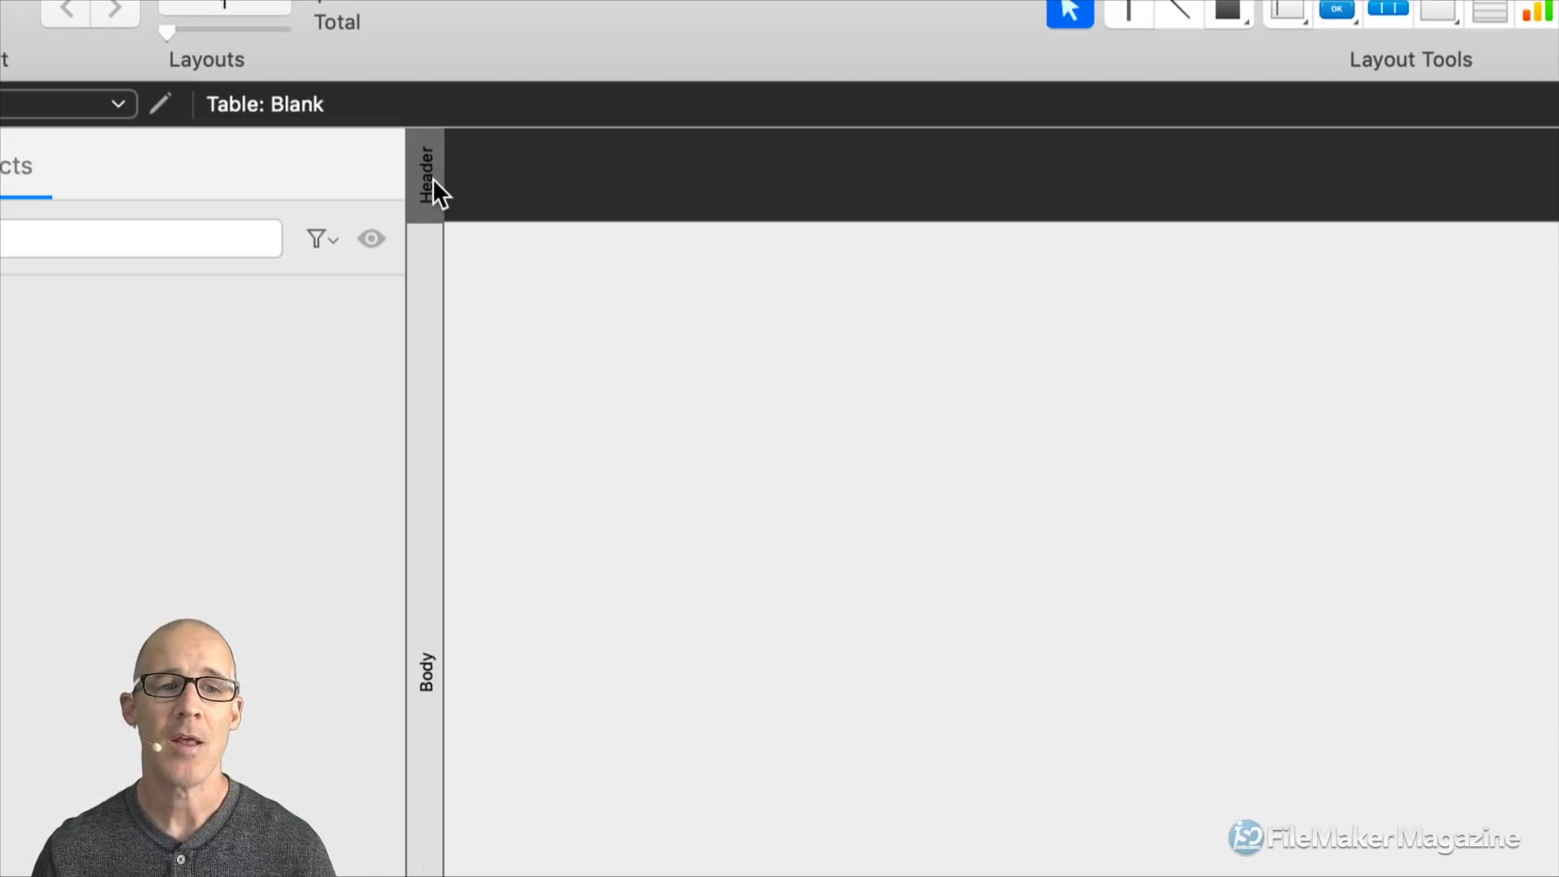
double_click(431, 180)
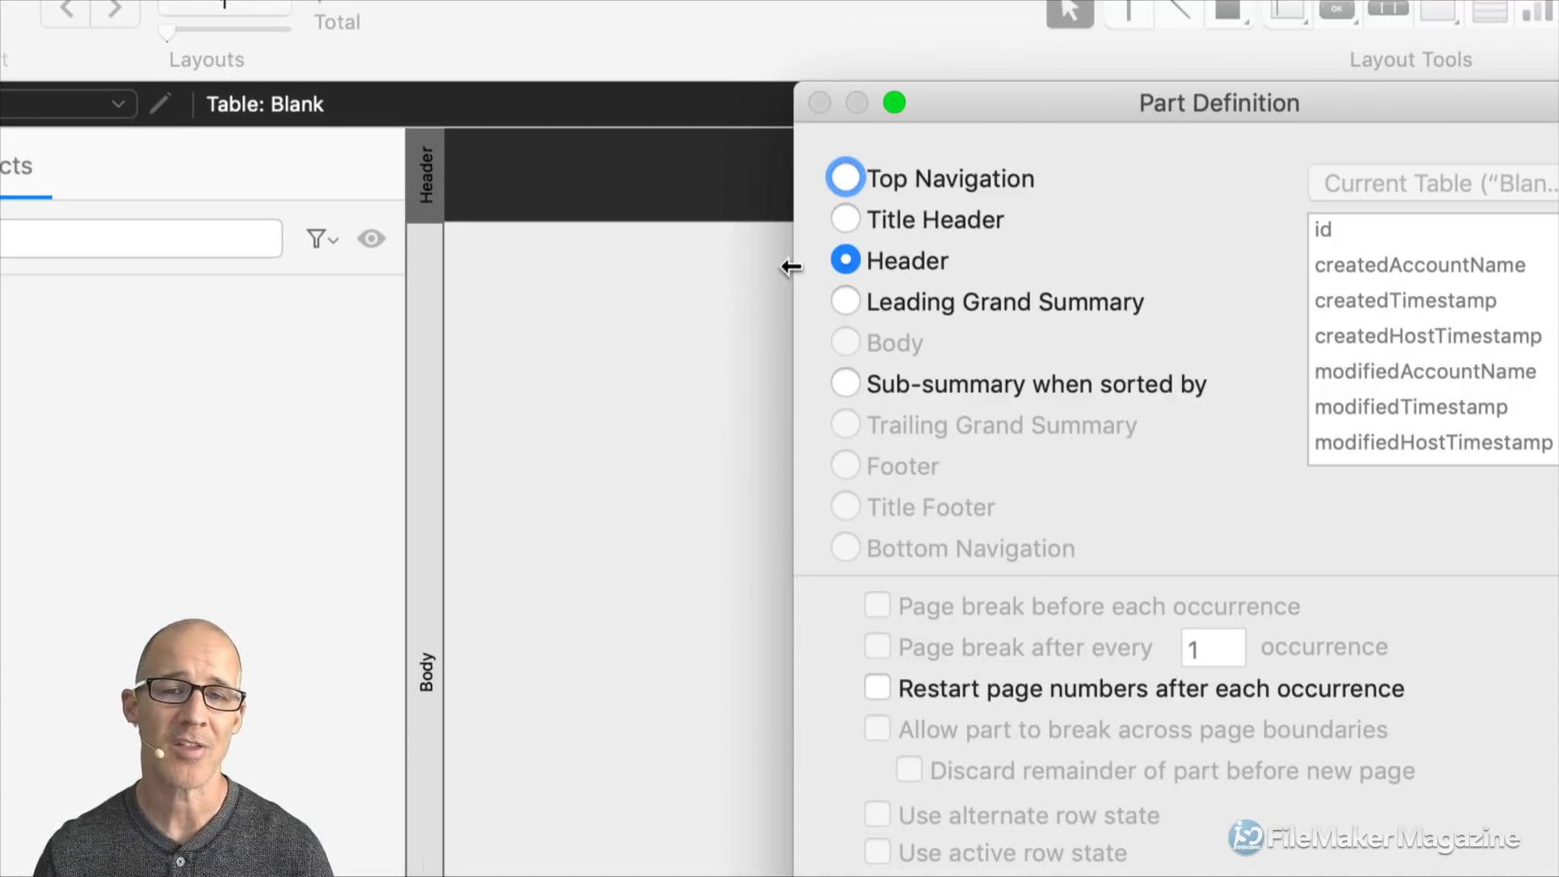
left_click(898, 181)
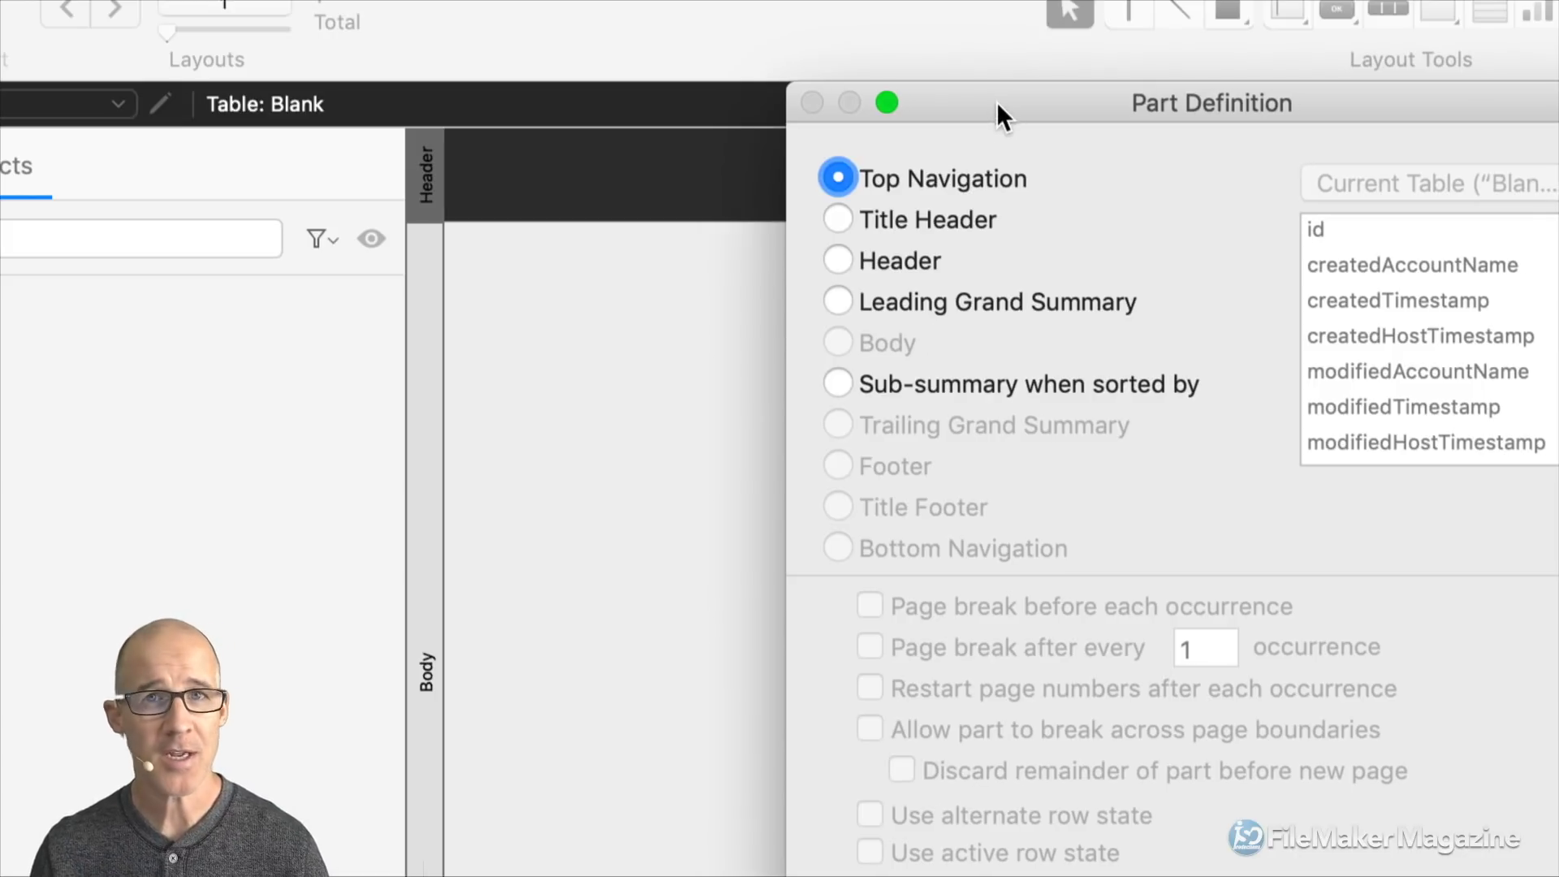
left_click_drag(996, 101, 776, 86)
left_click(1328, 741)
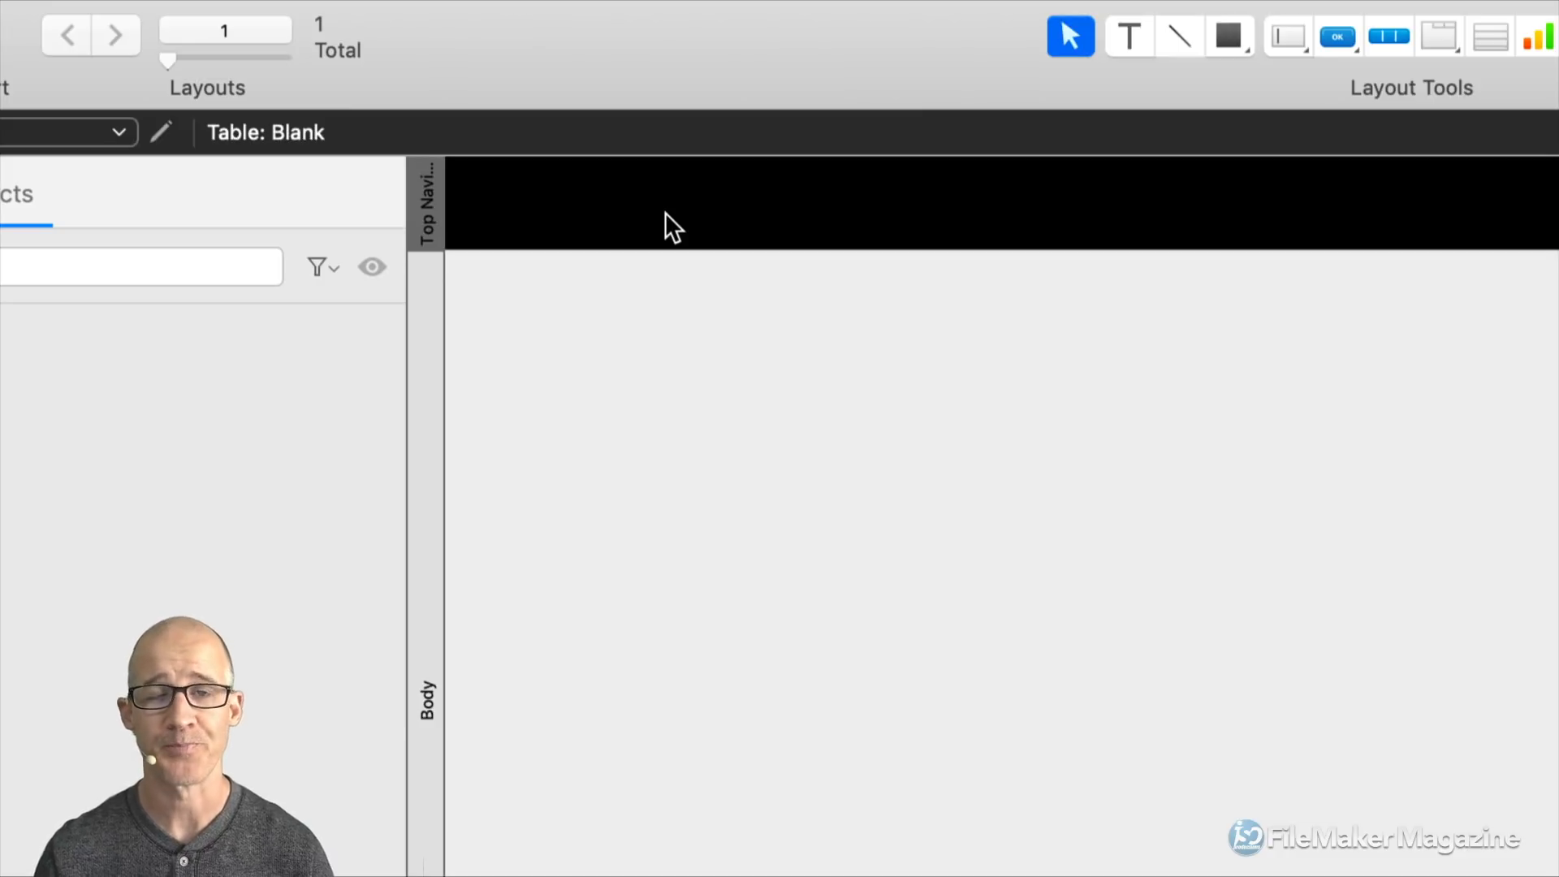
- Select the Top Navigation part and set its fill colour to green
left_click(439, 395)
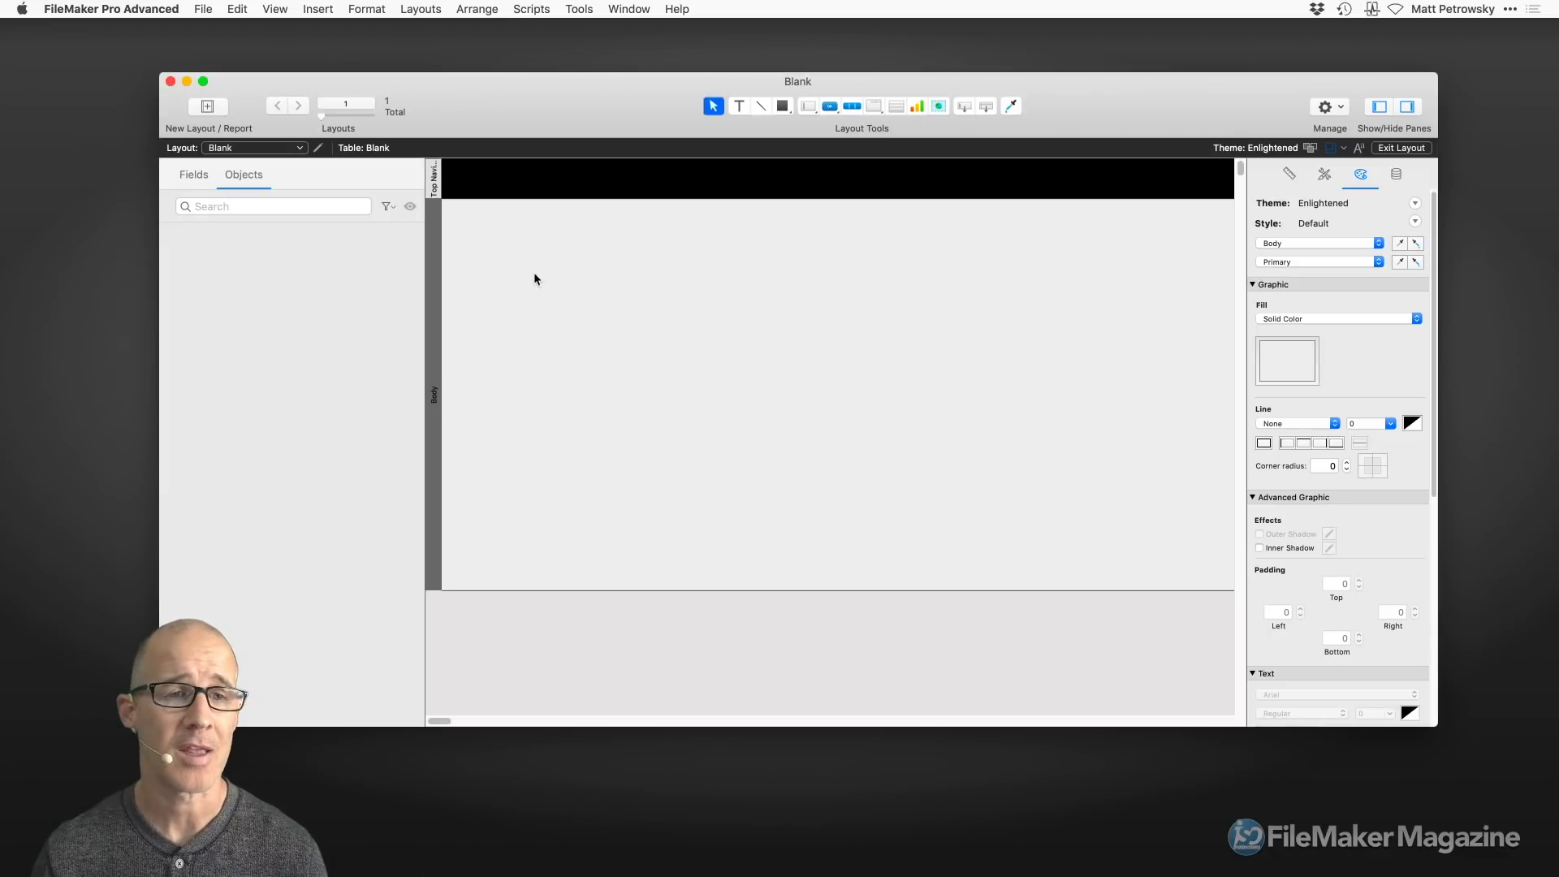
left_click(435, 188)
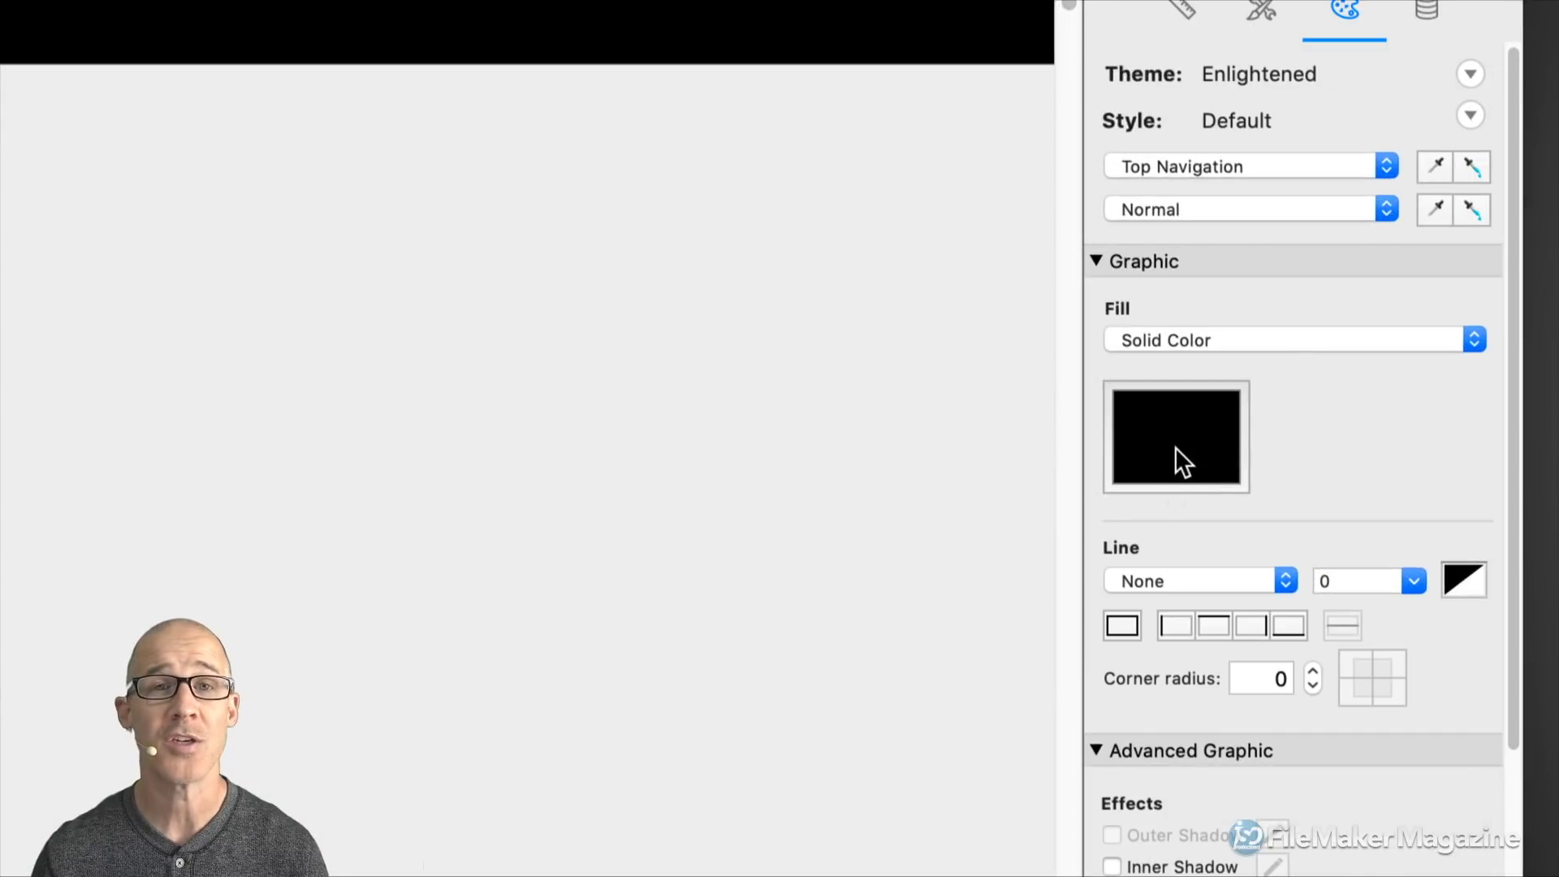
left_click(1288, 367)
left_click(1215, 625)
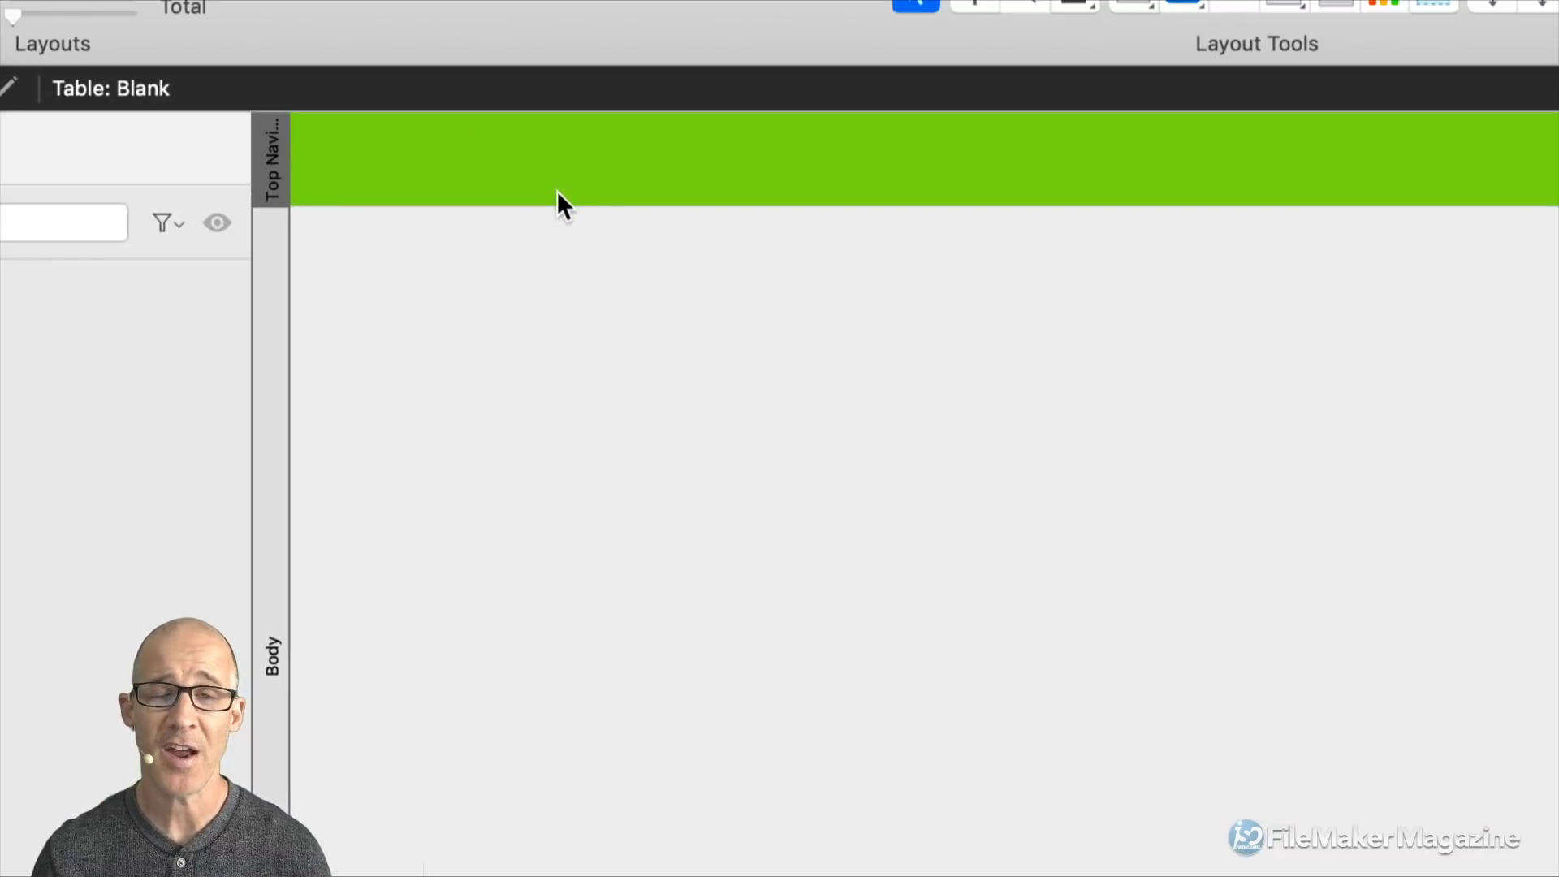
- Resize the Top Navigation part and back, then draw a small rectangle across the green bar
left_click(272, 187, "super")
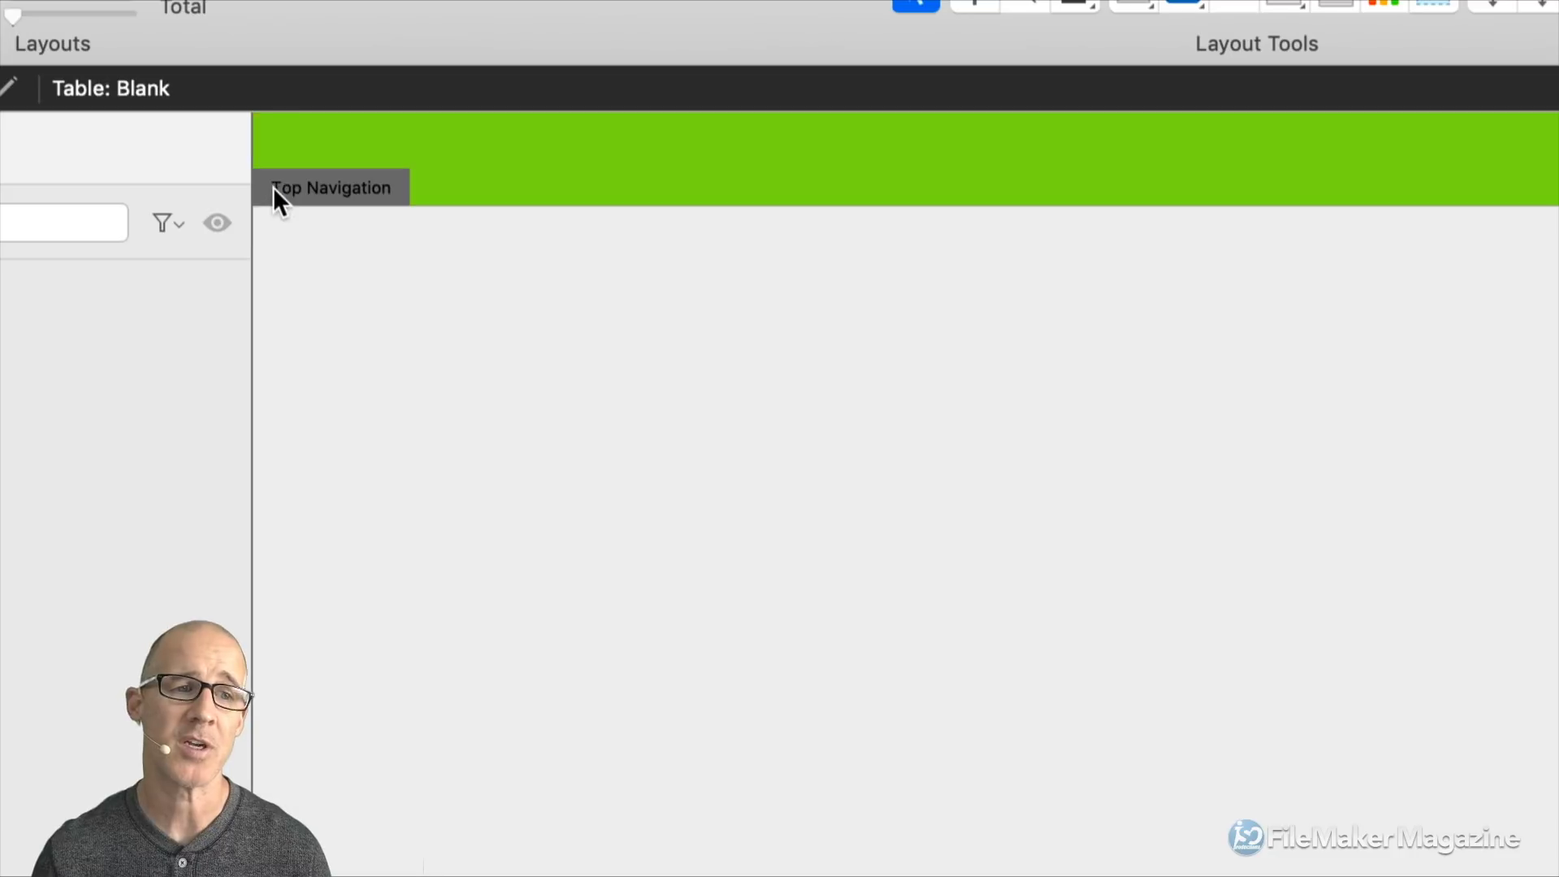
left_click_drag(333, 201, 344, 112)
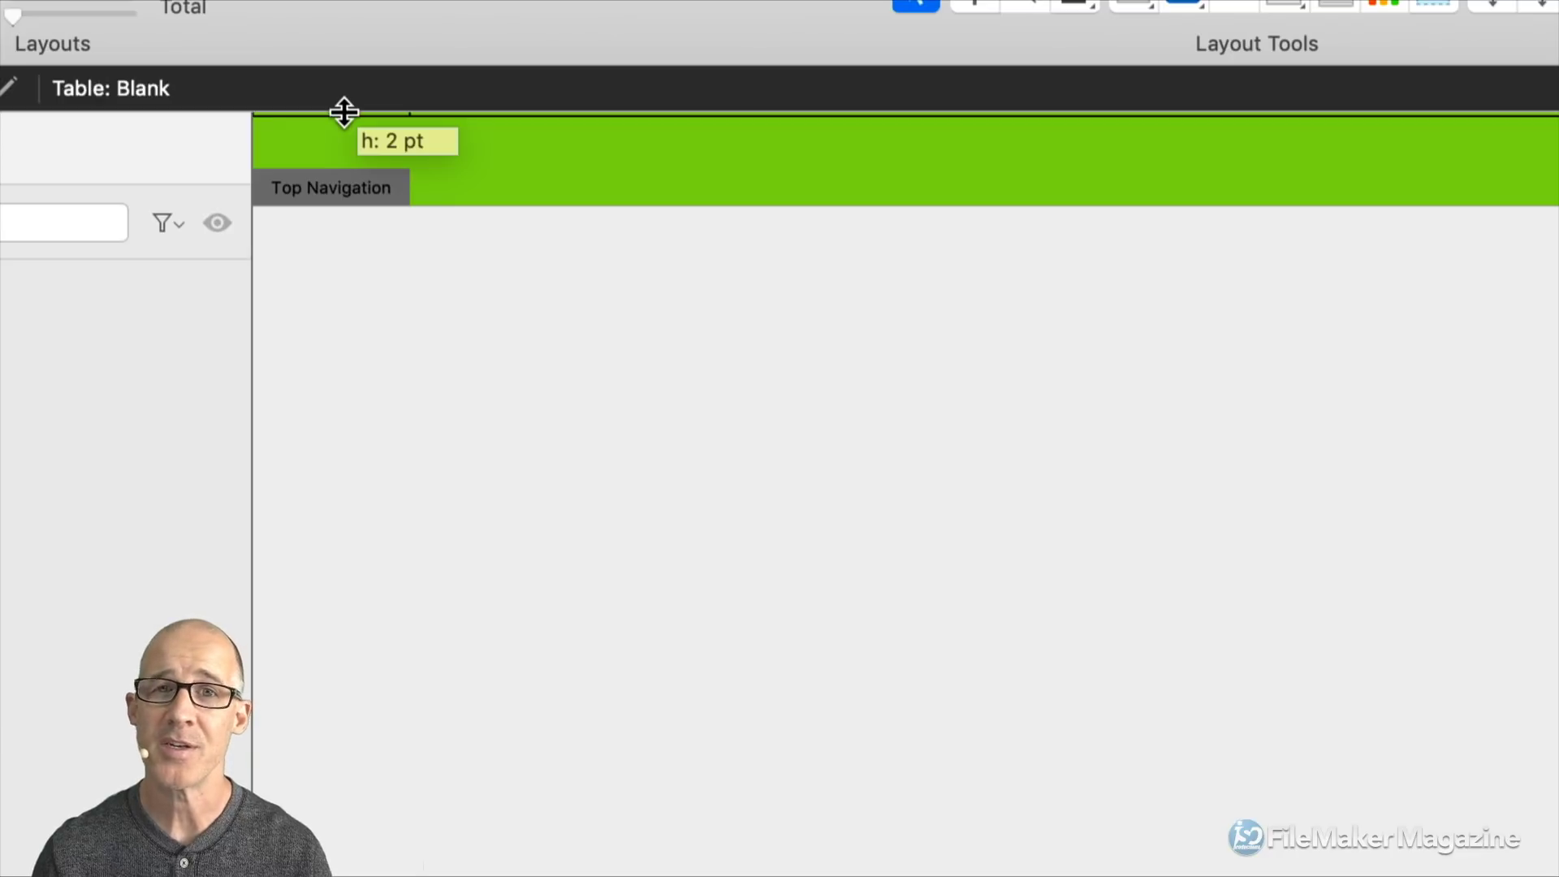
left_click_drag(344, 112, 362, 193)
left_click(358, 190, "super")
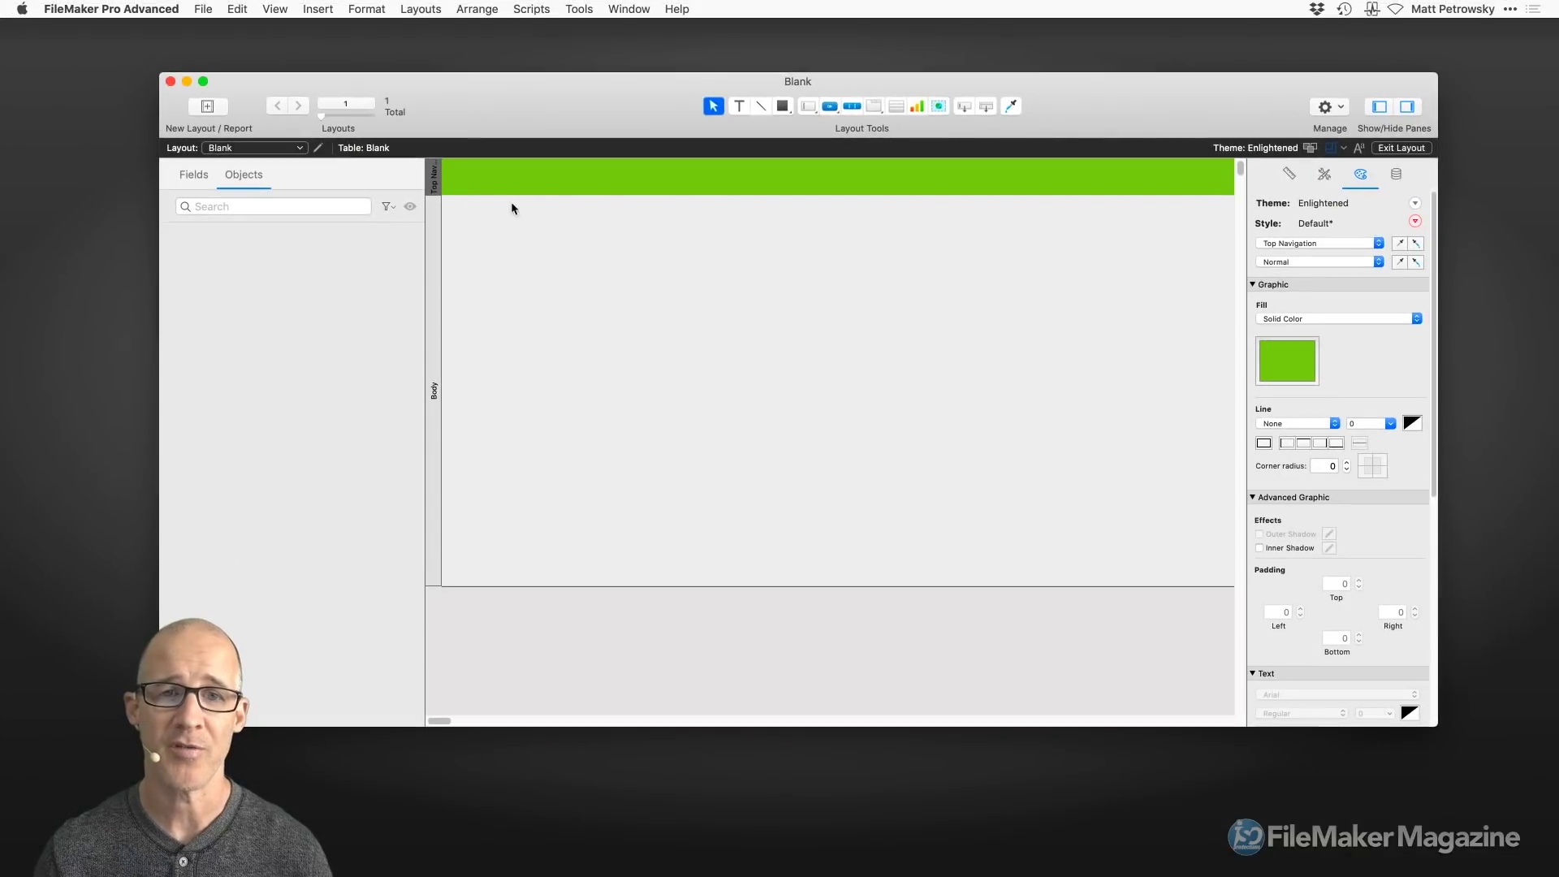
left_click(782, 106)
left_click_drag(582, 242, 624, 178)
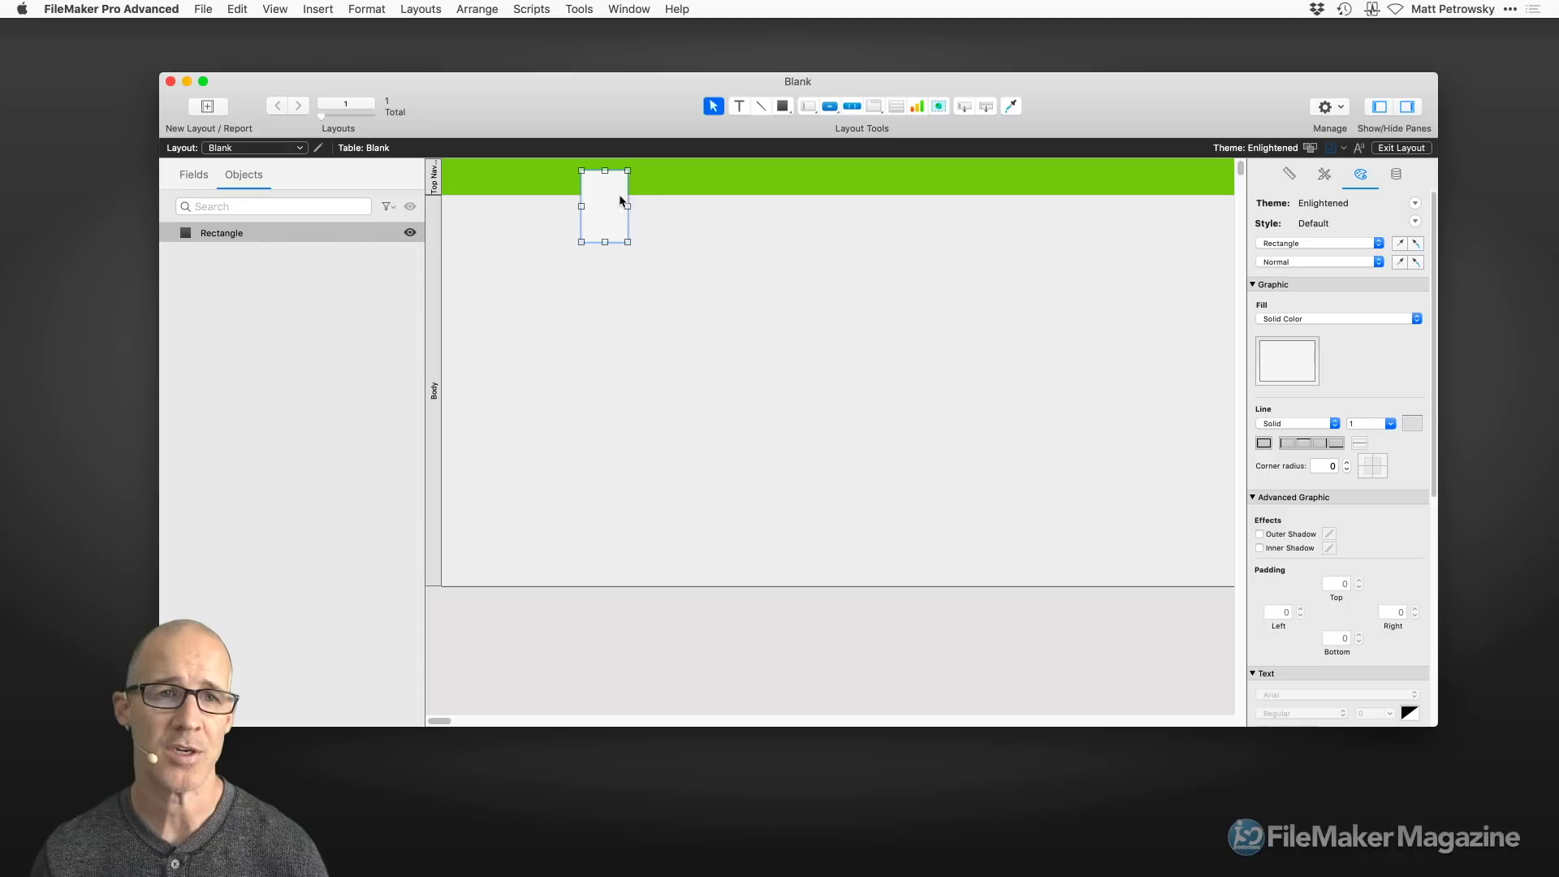
- Create Layout #2 as a Form layout sized for an iPhone touch device
left_click(406, 9)
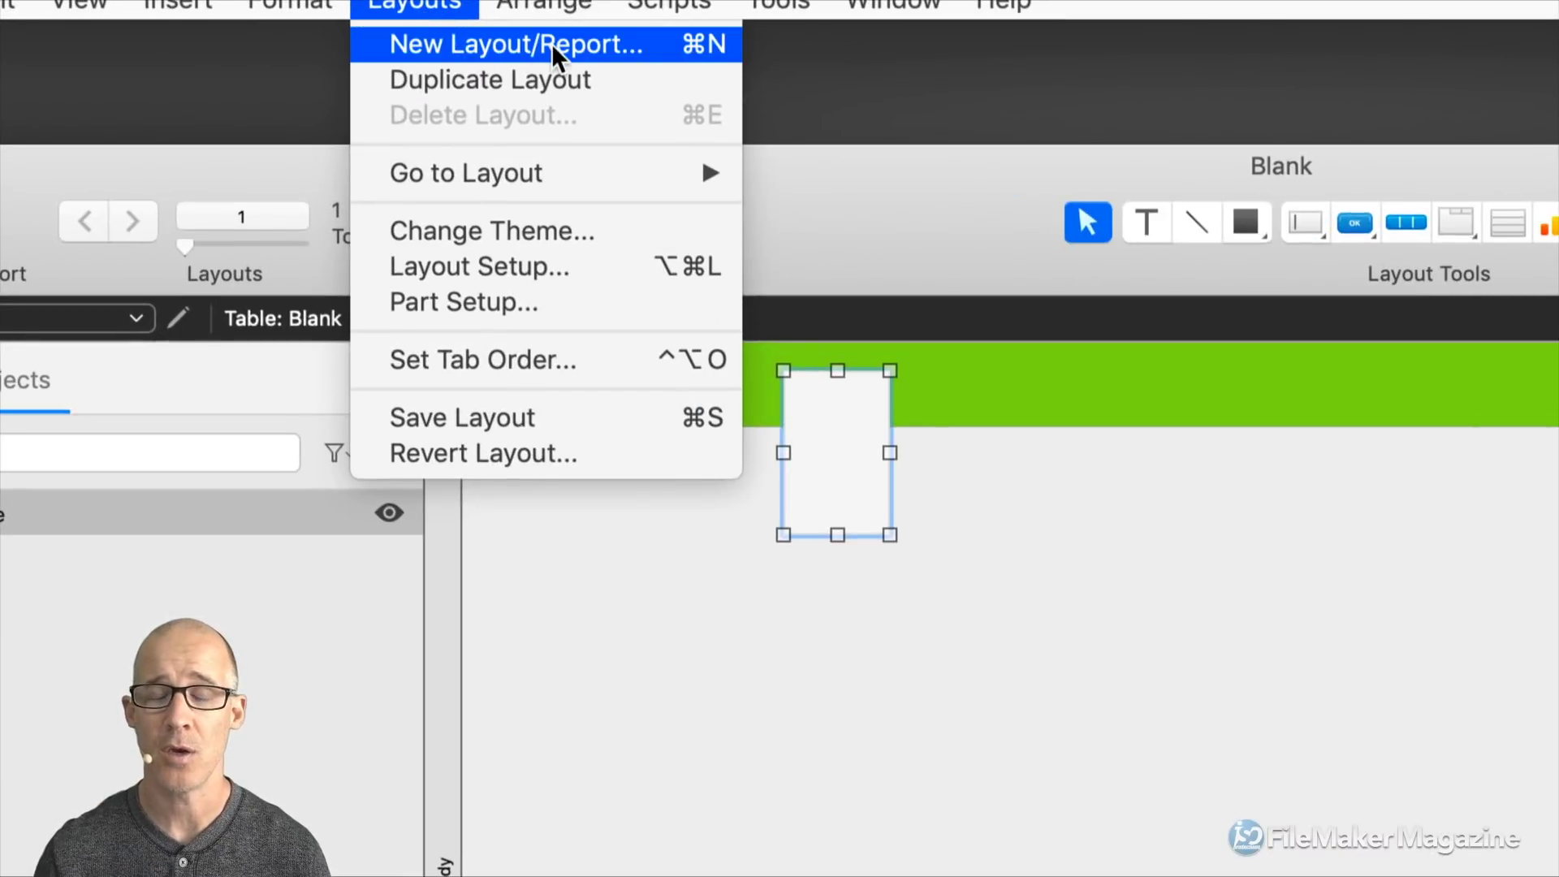
left_click(552, 42)
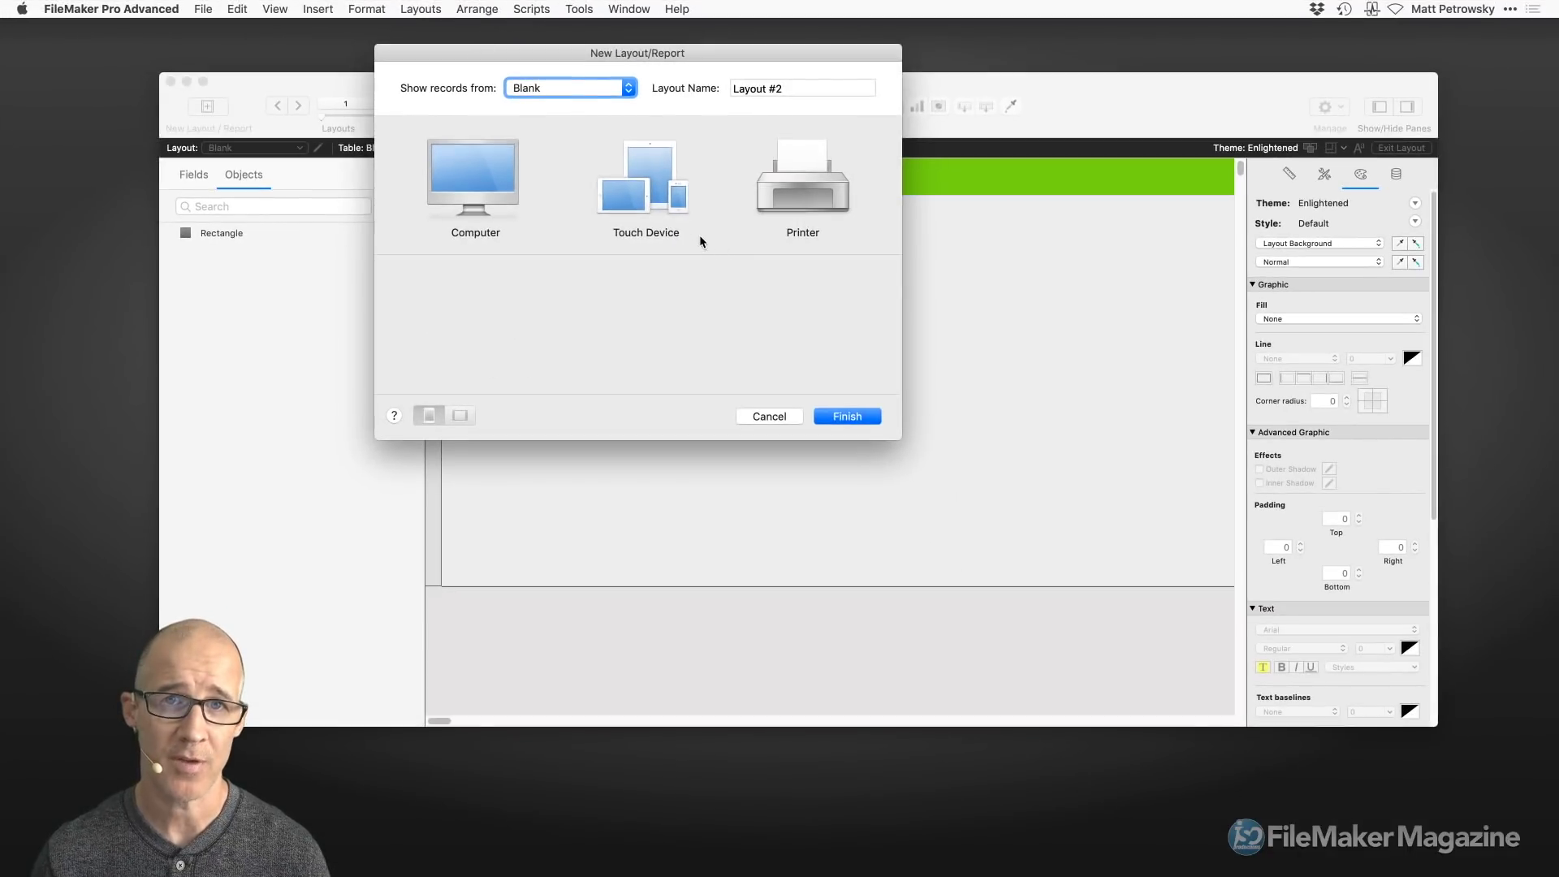
left_click(682, 240)
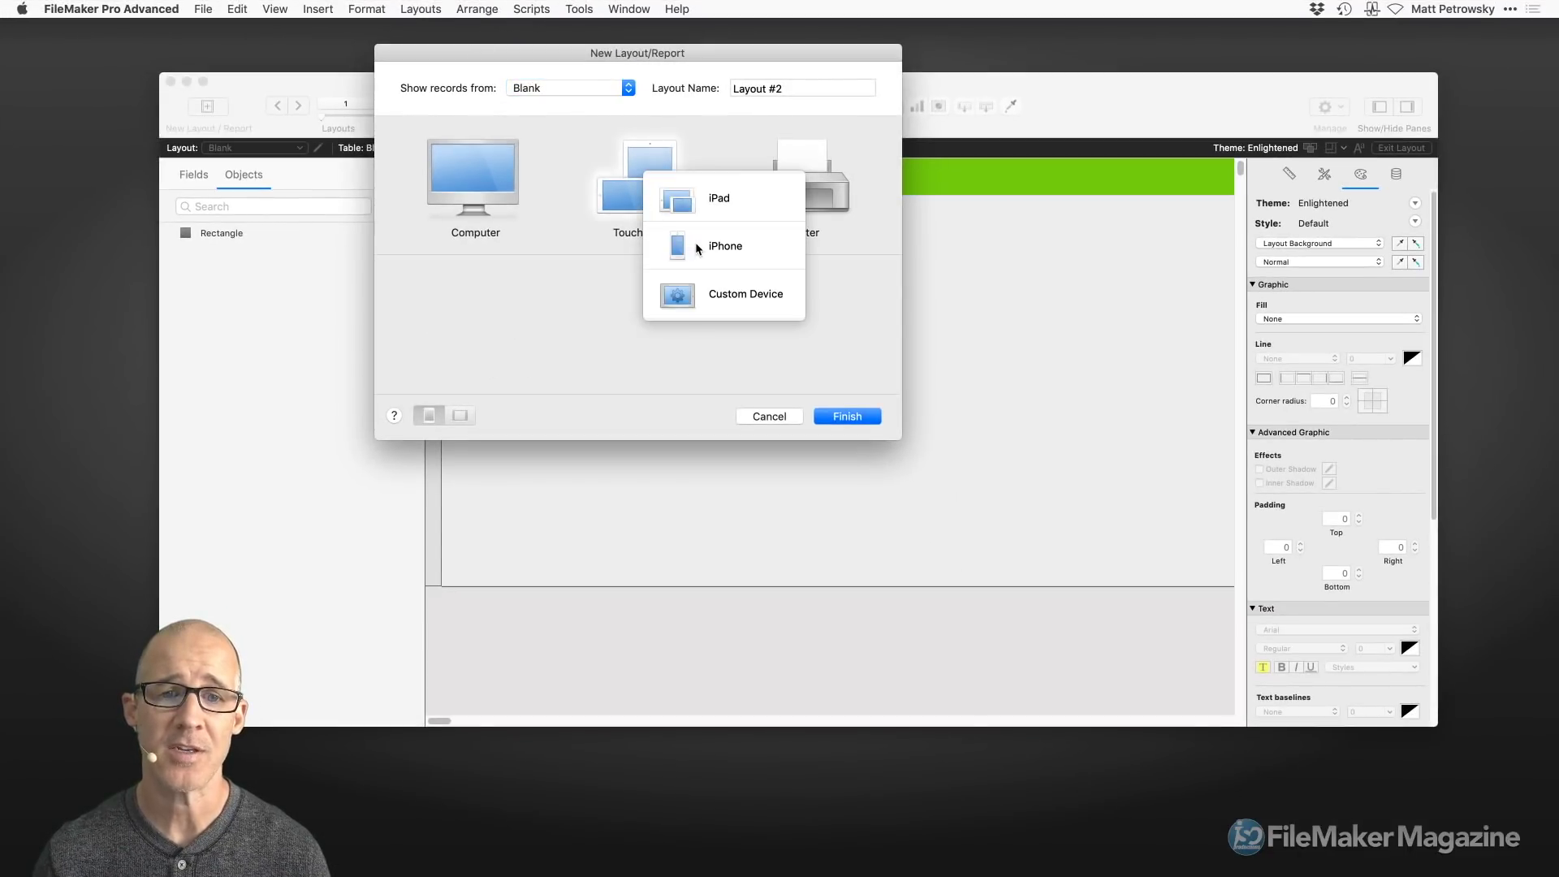
left_click(695, 242)
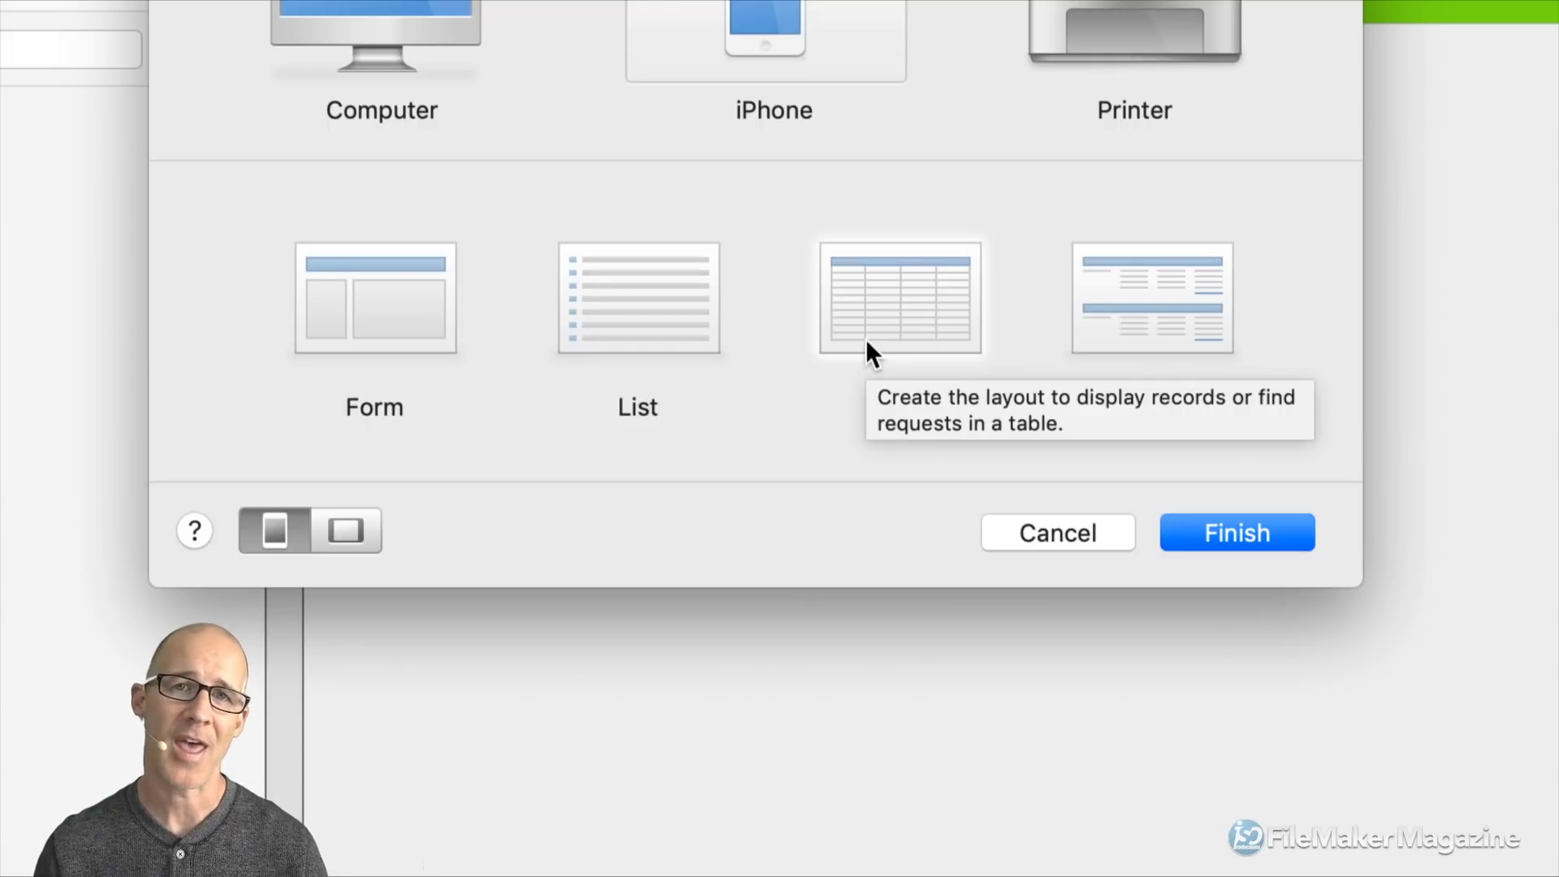
left_click(387, 313)
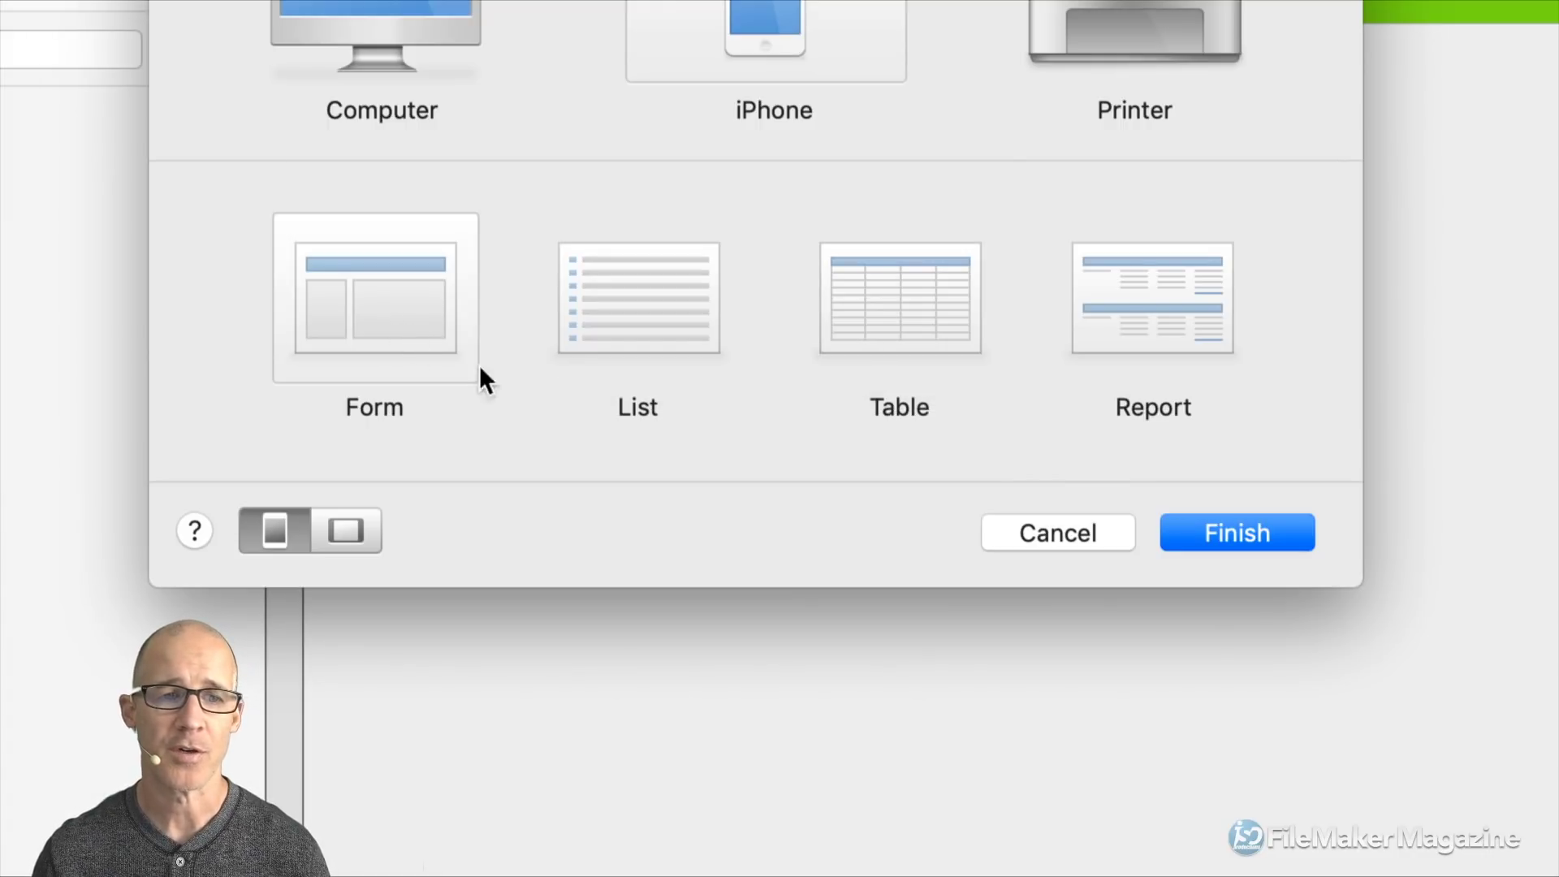
left_click(1210, 532)
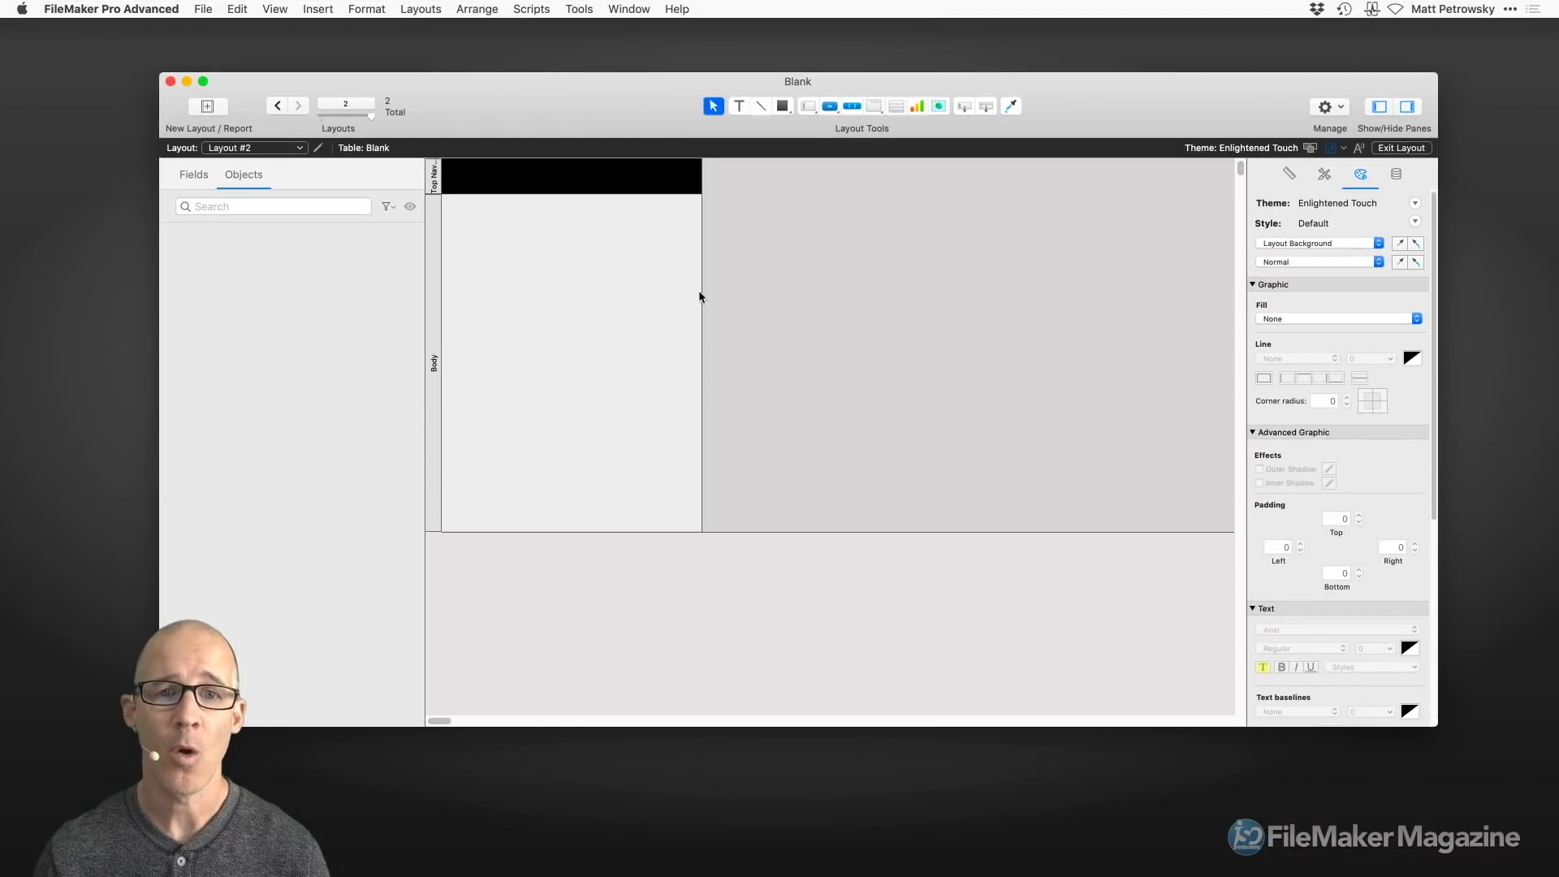
left_click(419, 10)
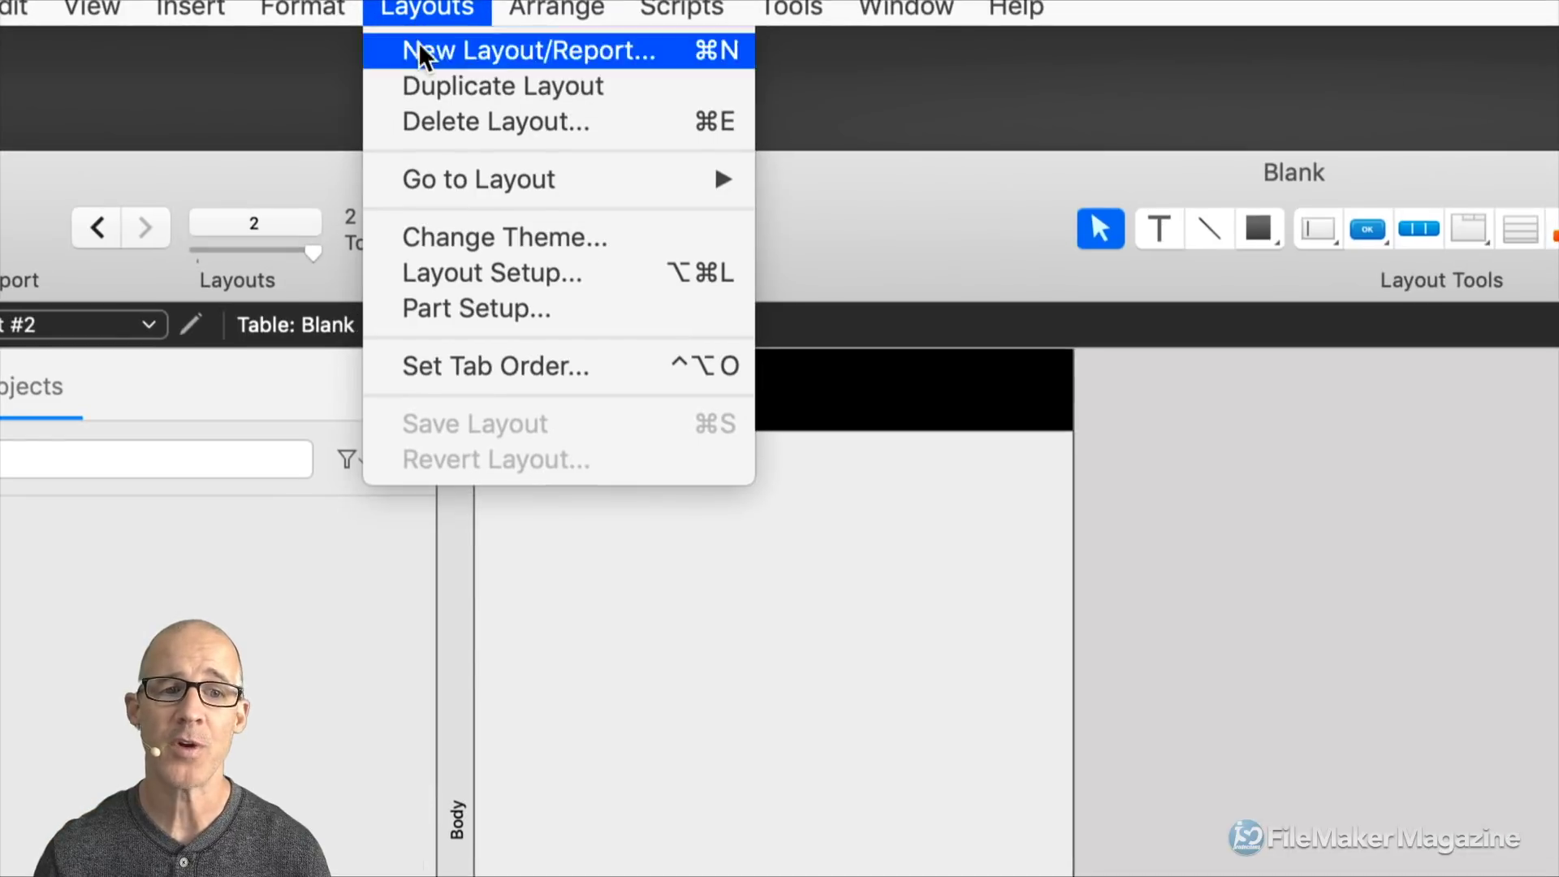
left_click(542, 275)
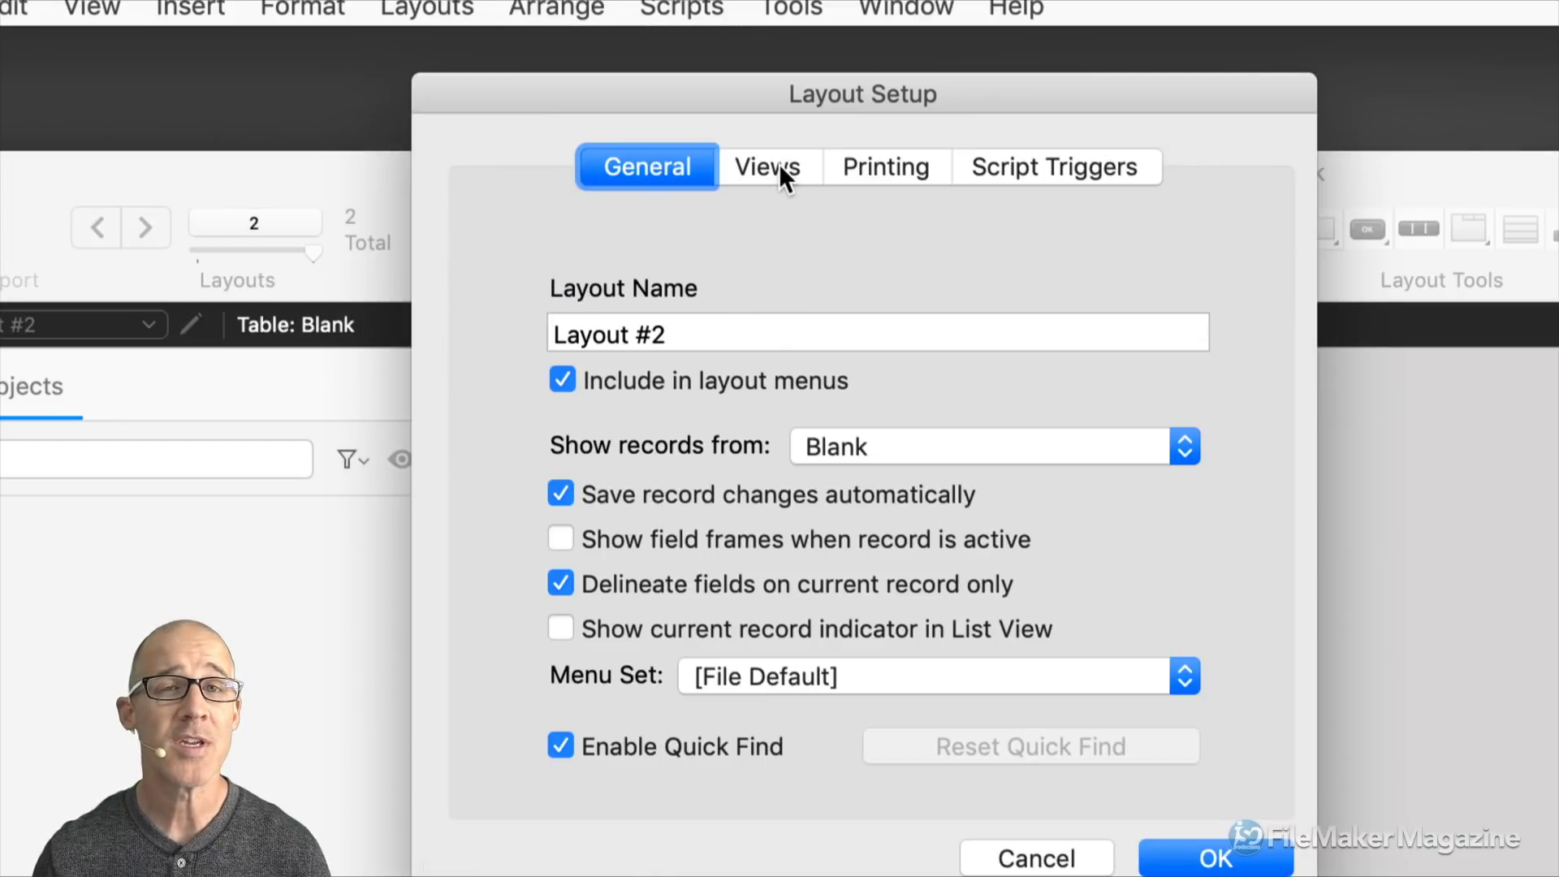
left_click(778, 166)
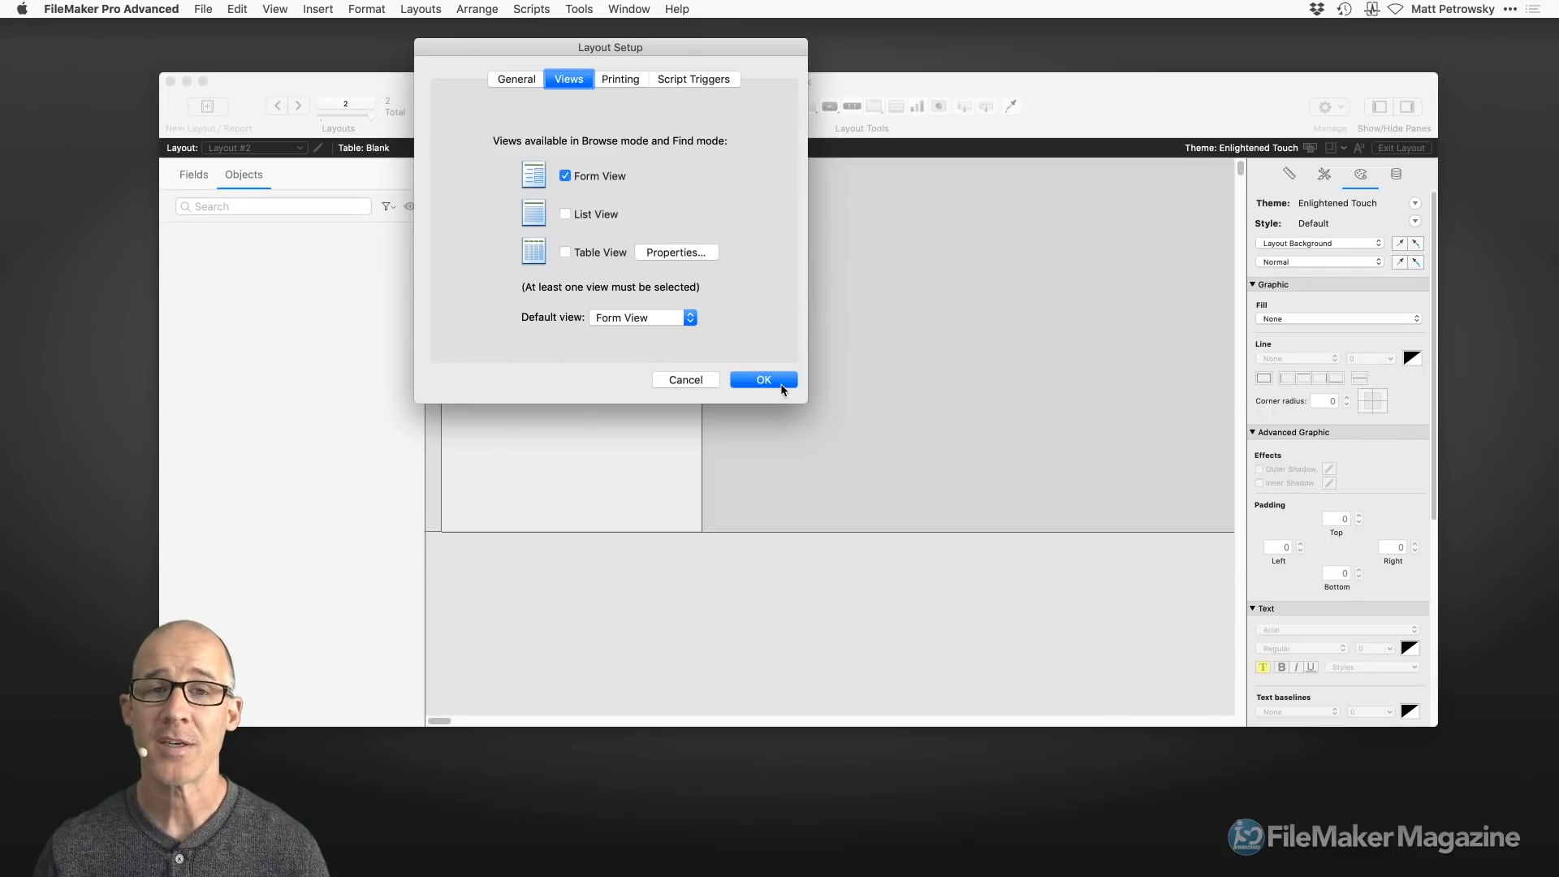
left_click(765, 381)
- Create a new Computer layout named 'Random' showing records from the Blank table
left_click(420, 9)
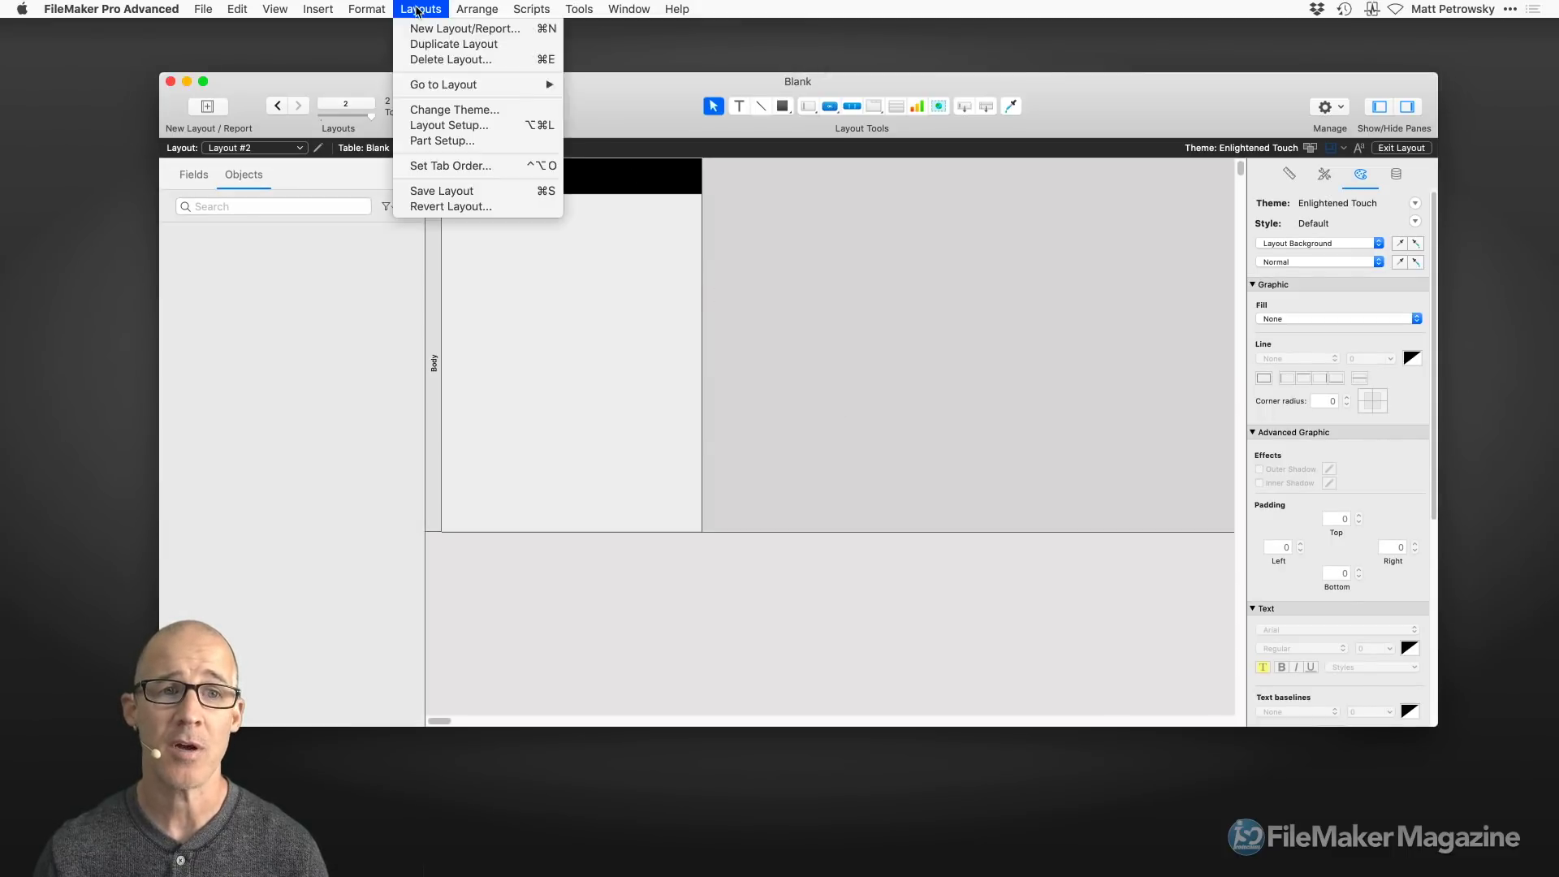
left_click(421, 10)
left_click(421, 10)
left_click(441, 29)
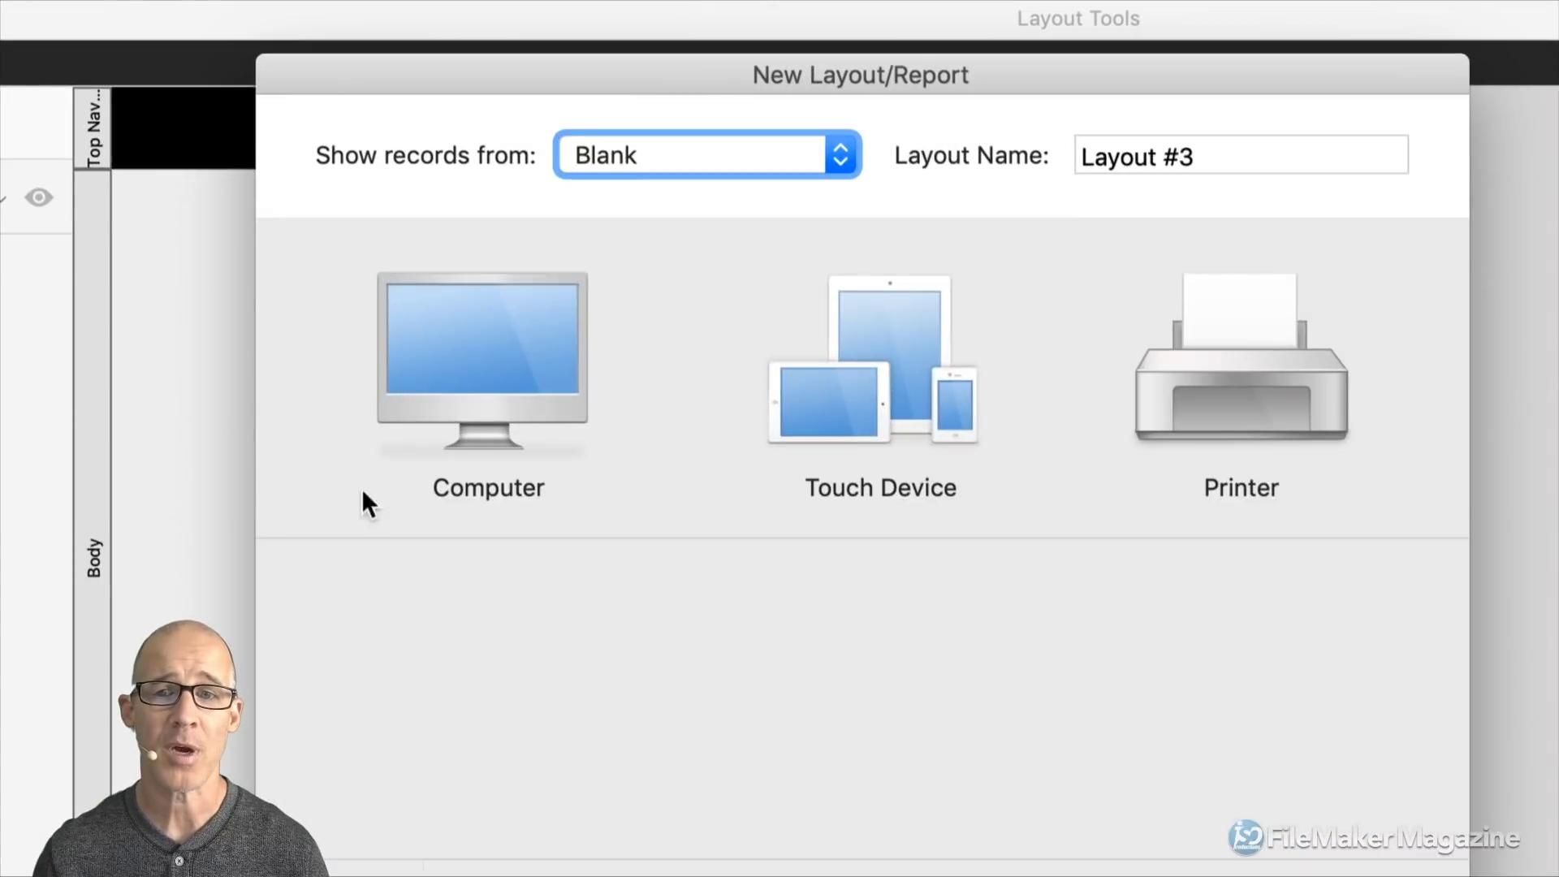
left_click(1211, 160)
type("RAn")
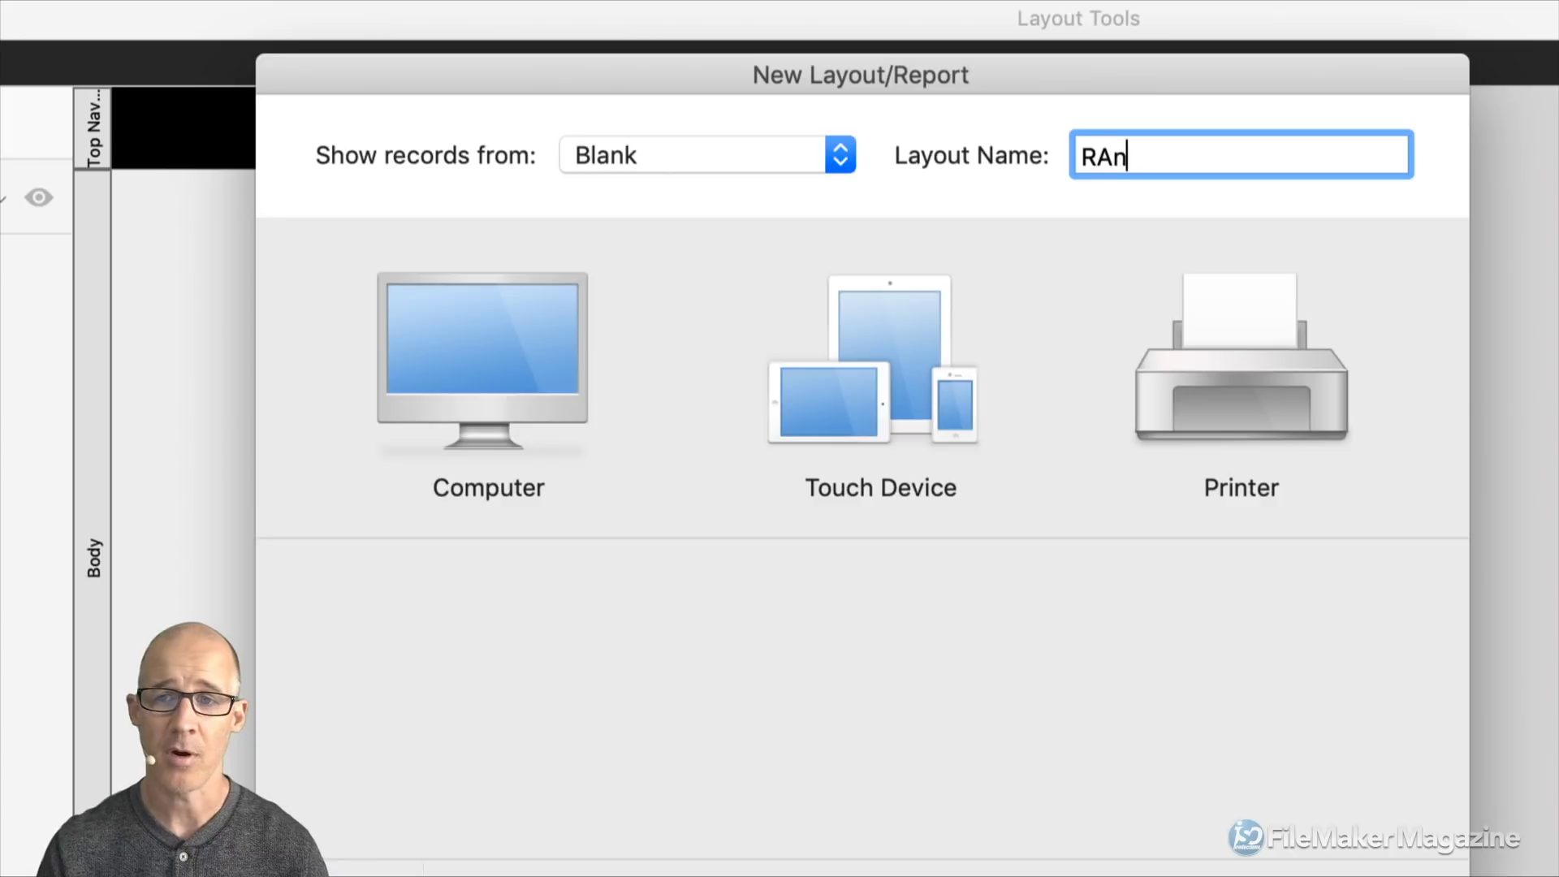
key("BackSpace")
key("BackSpace")
type("andom")
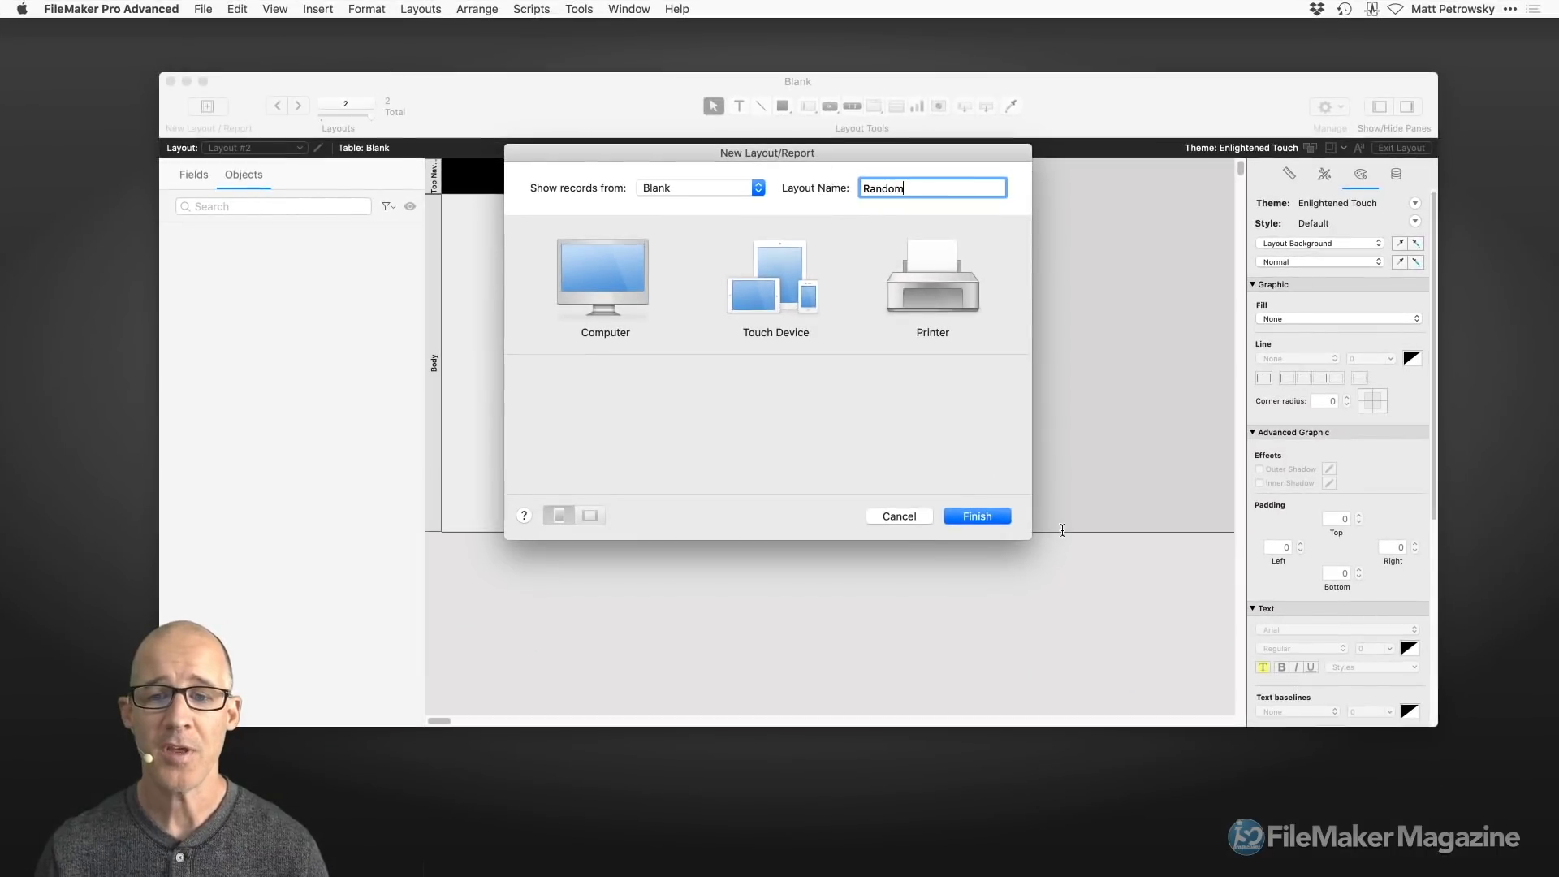
left_click(976, 516)
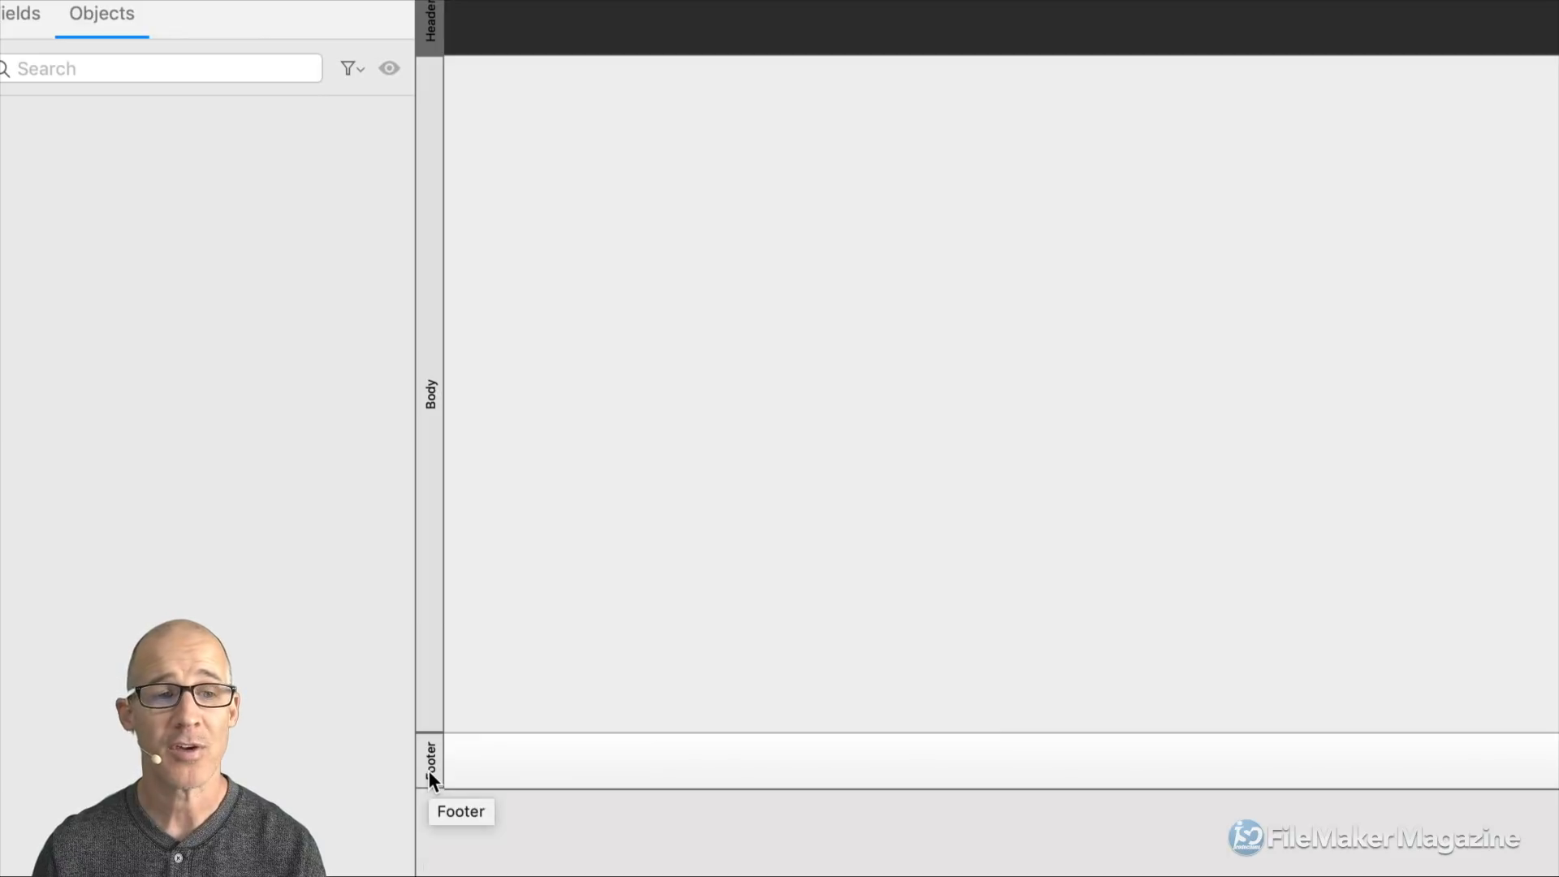
- Delete the Footer part from the Random layout
scroll(429, 771, "down", 2)
left_click(436, 686)
key("Delete")
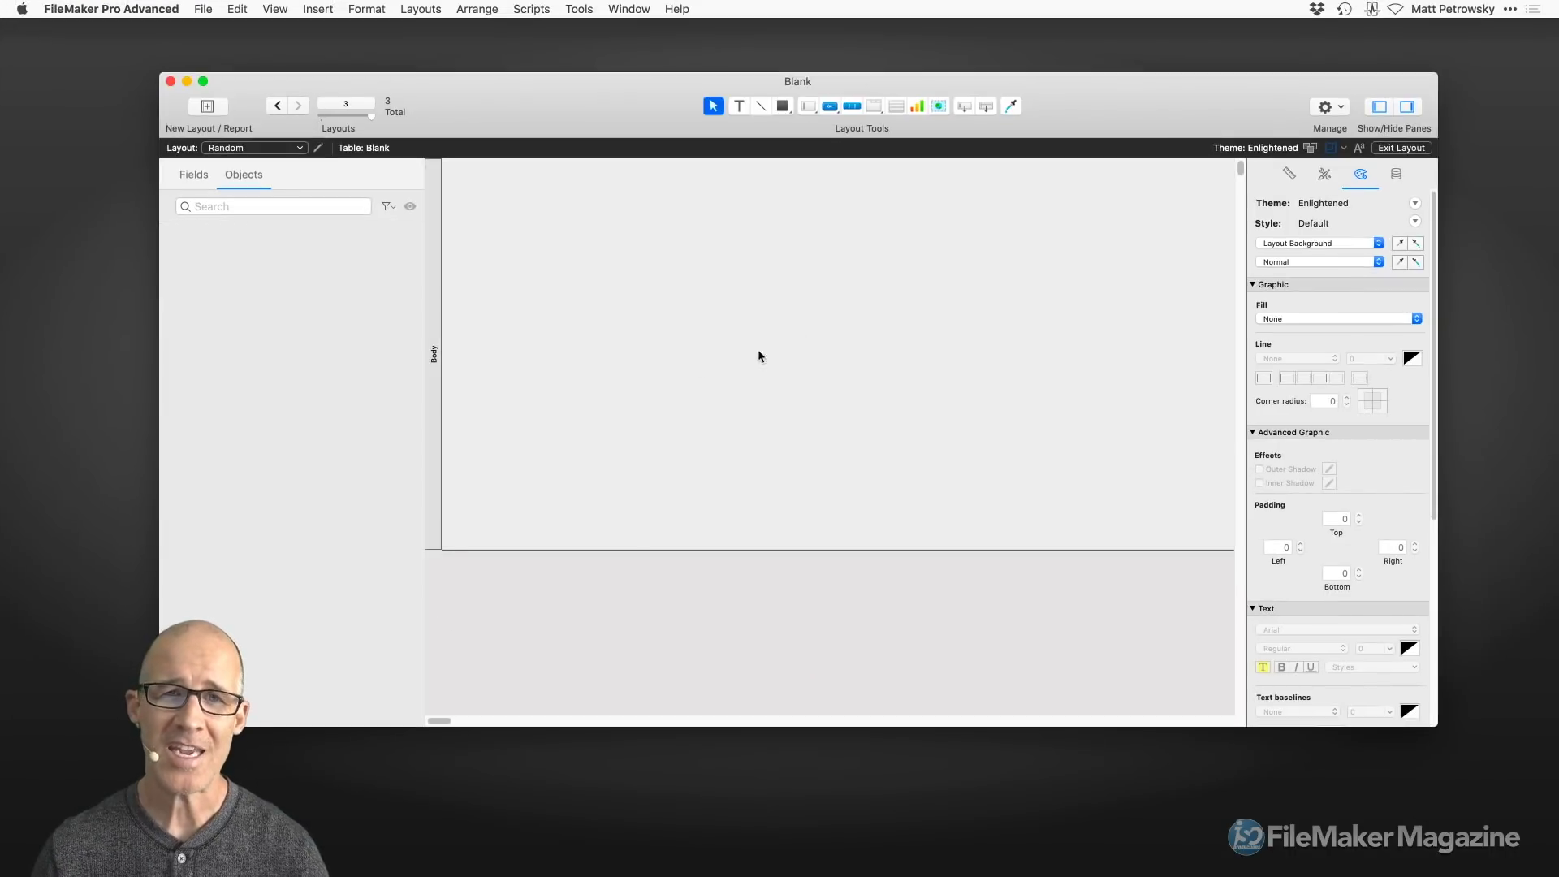
- Confirm in Layout Setup that the Random layout allows only Form View
left_click(421, 9)
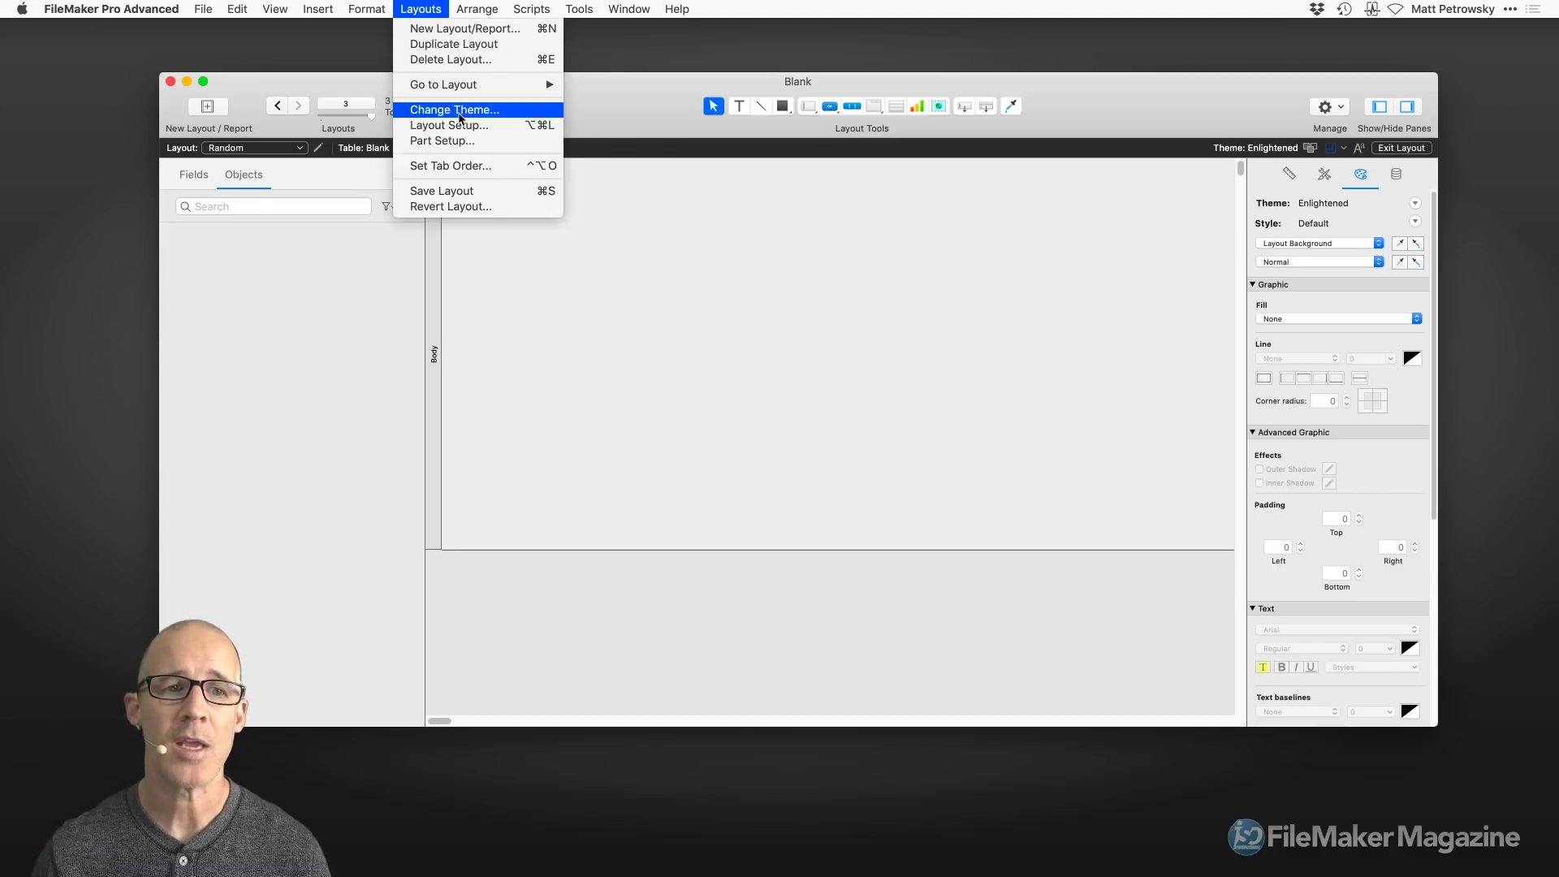
left_click(449, 125)
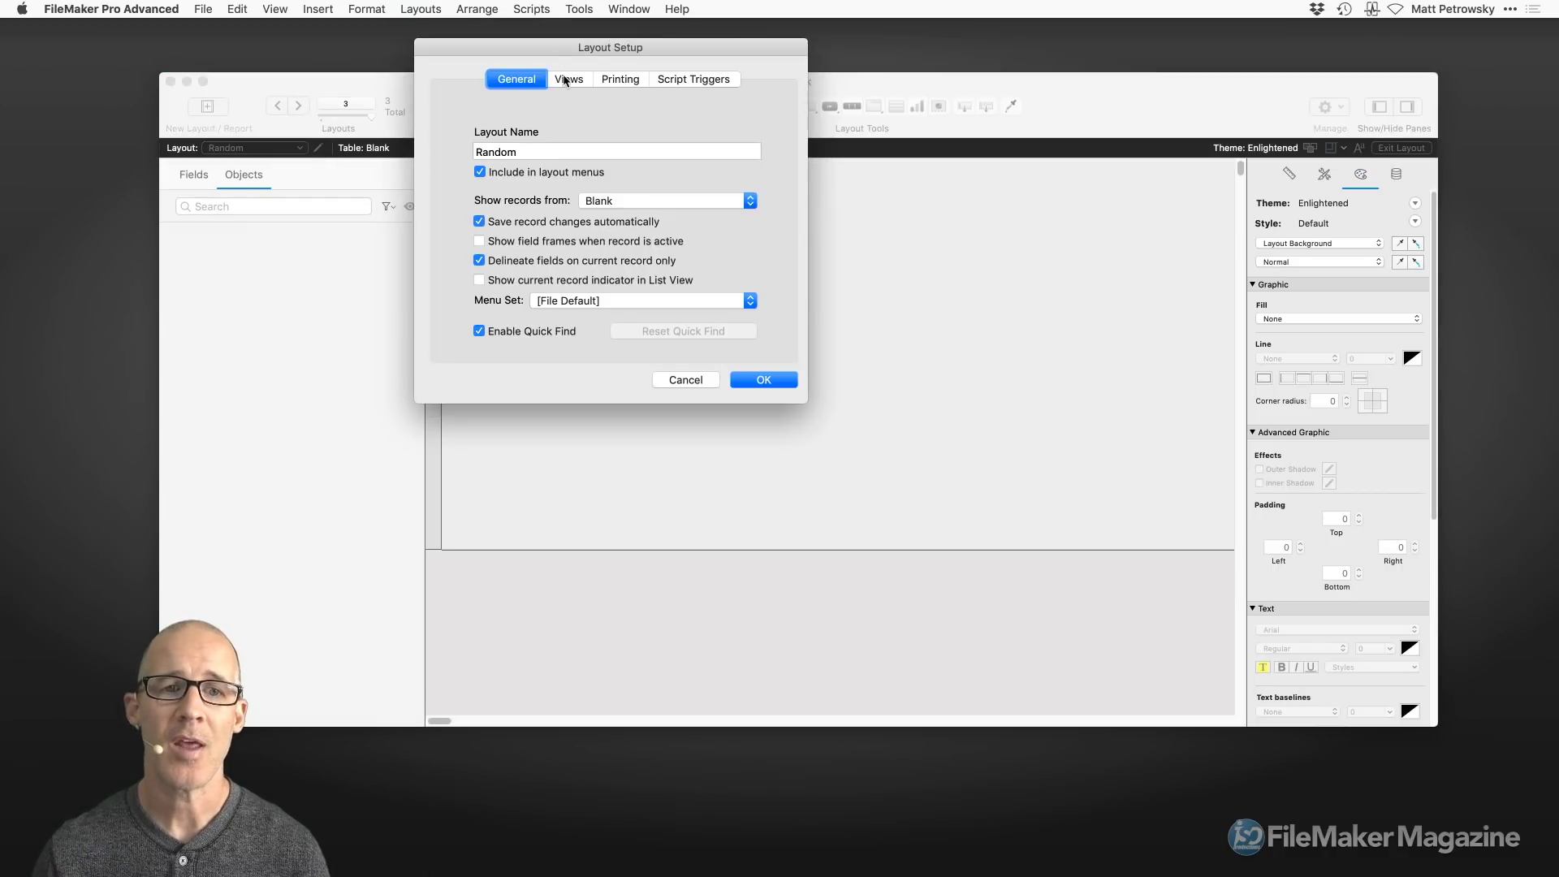
left_click(568, 79)
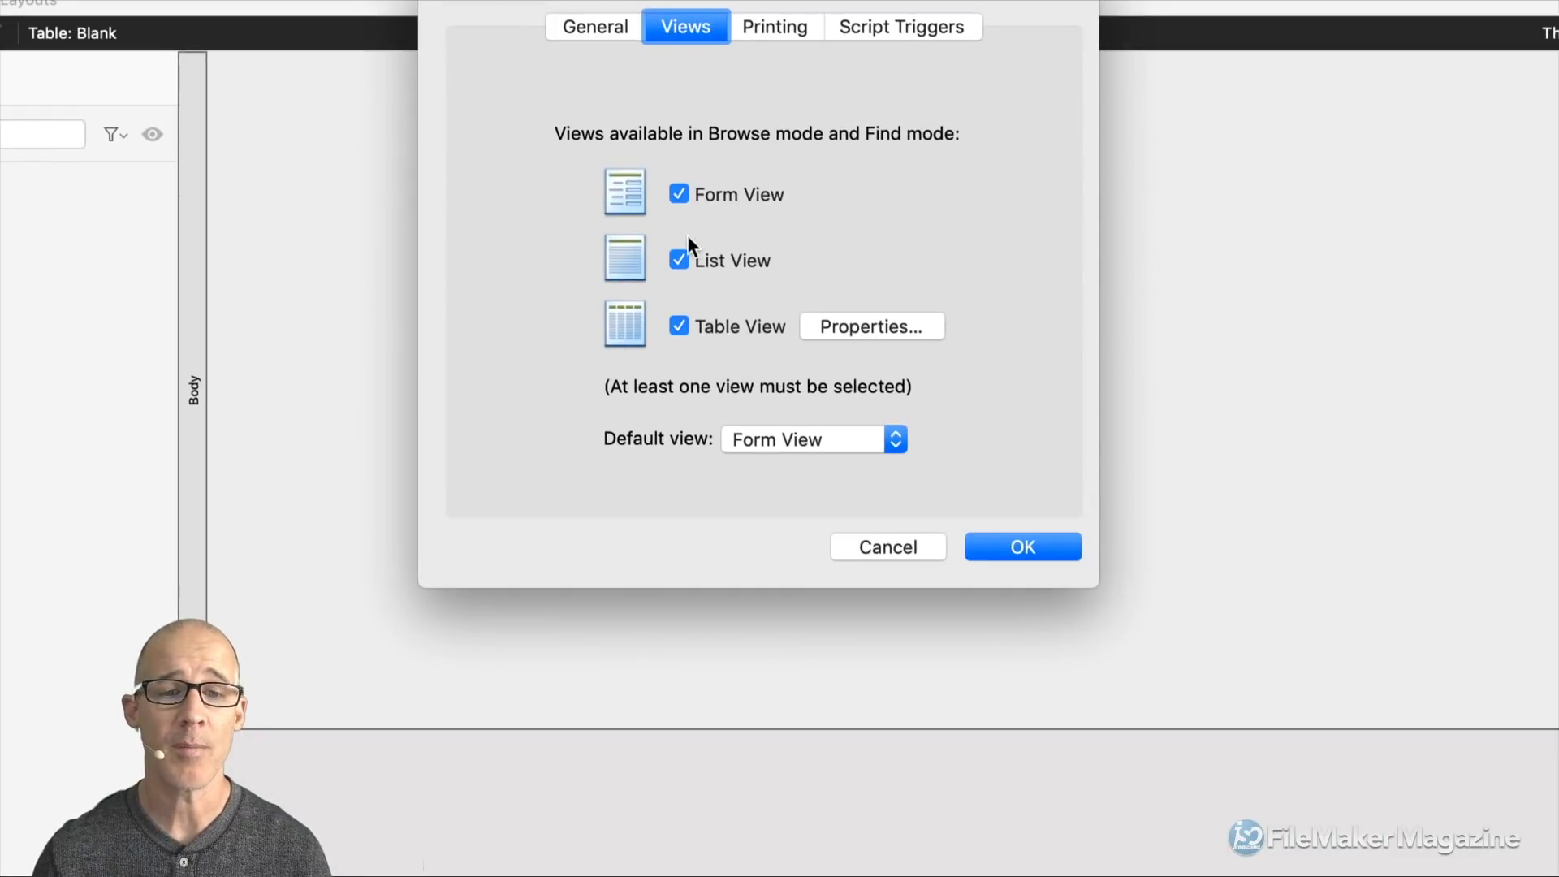
left_click(1015, 546)
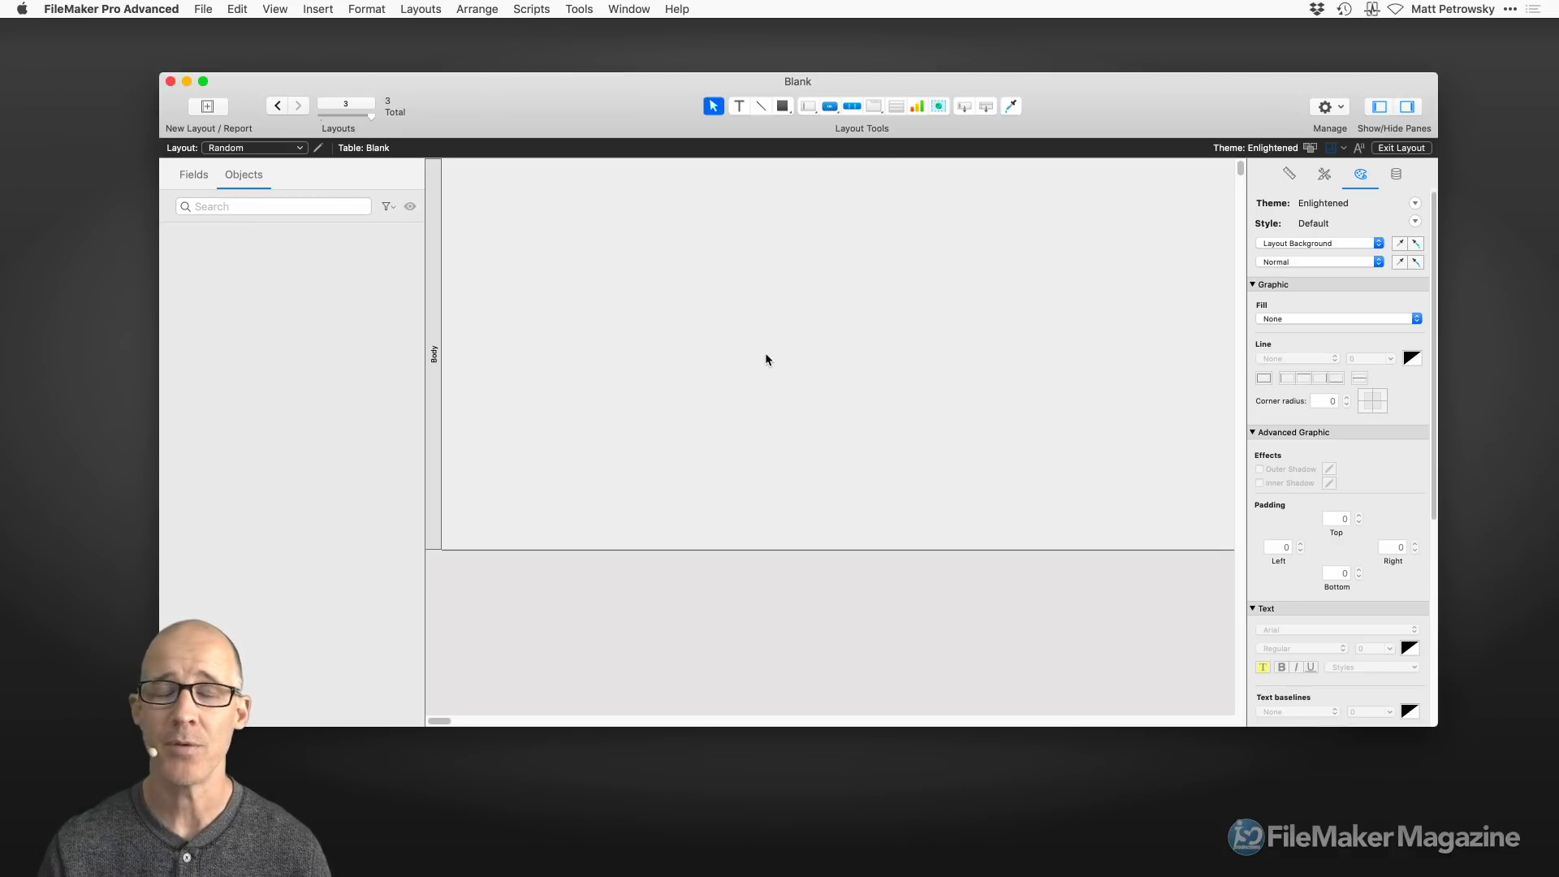
- In Manage Layouts, rename the Random layout to 'Form View'
key("super+shift+l")
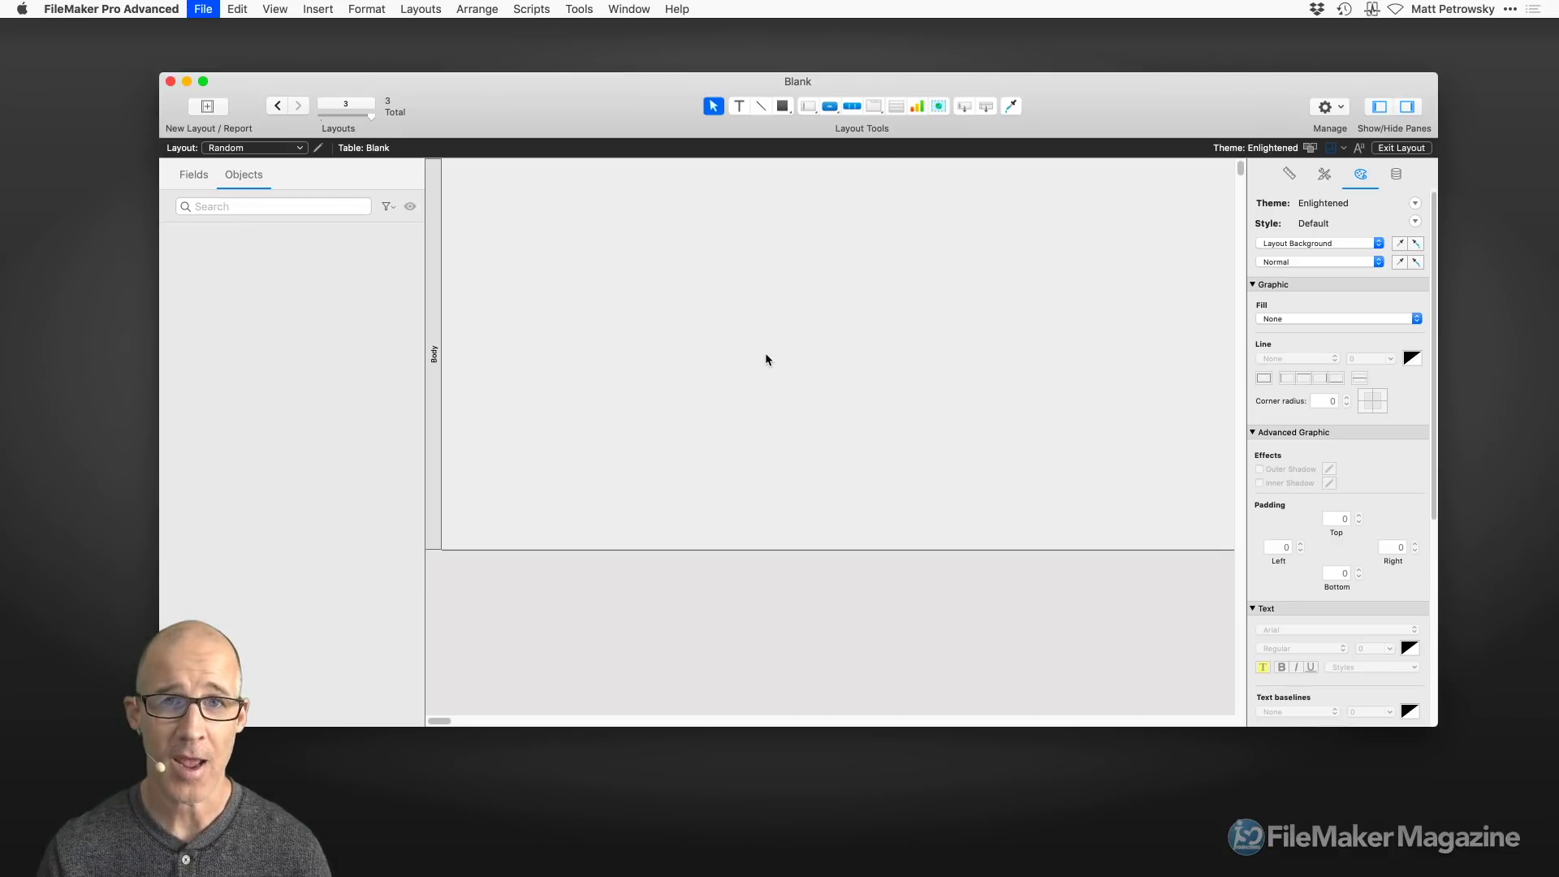
left_click_drag(458, 60, 1226, 67)
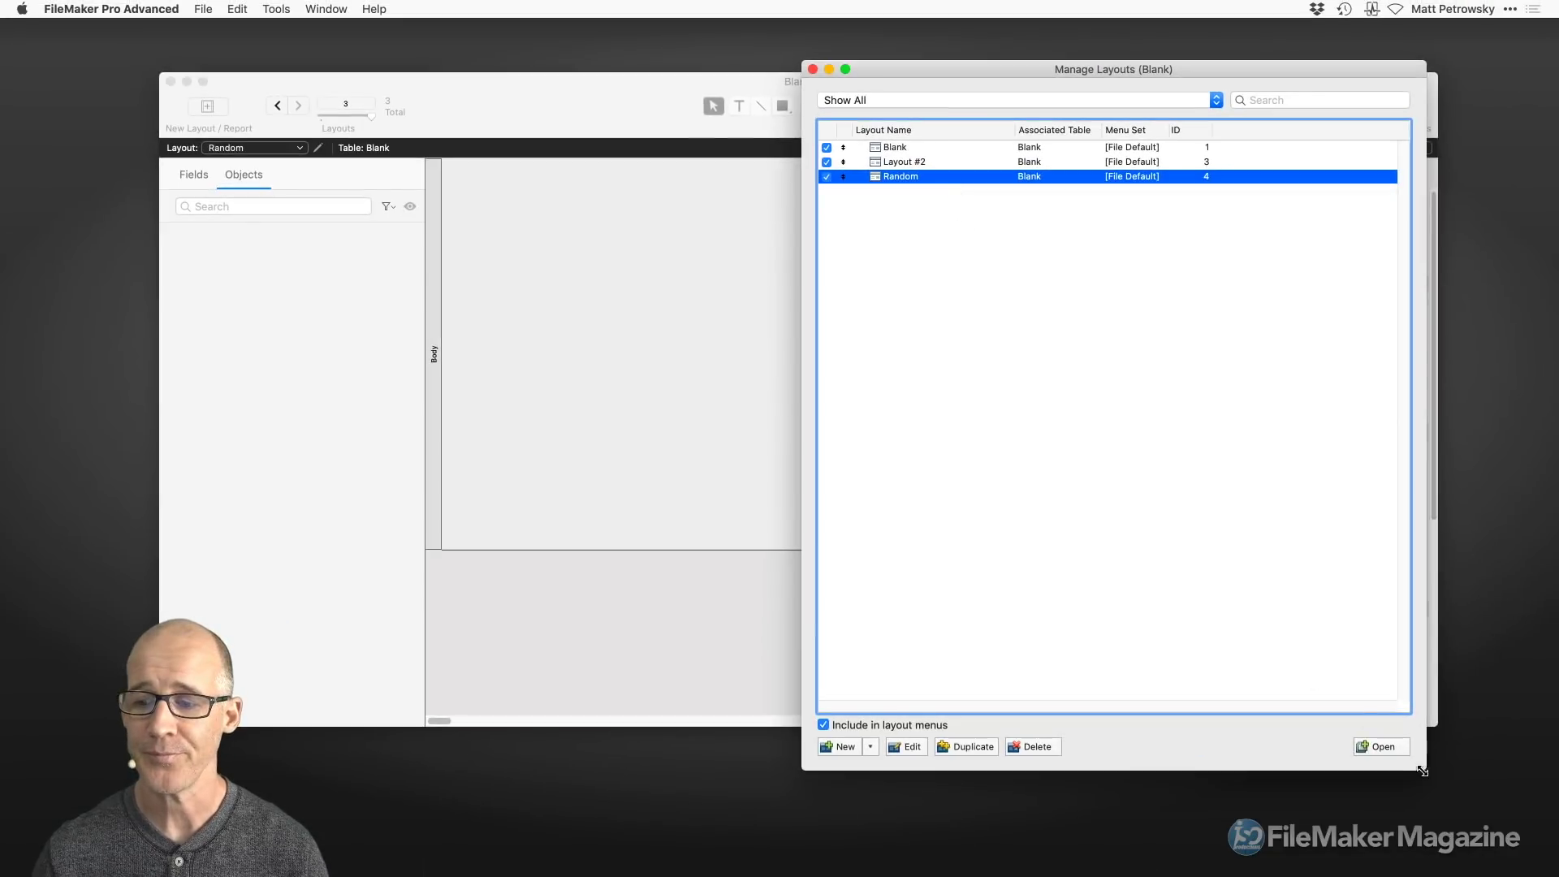
left_click_drag(1423, 770, 1320, 448)
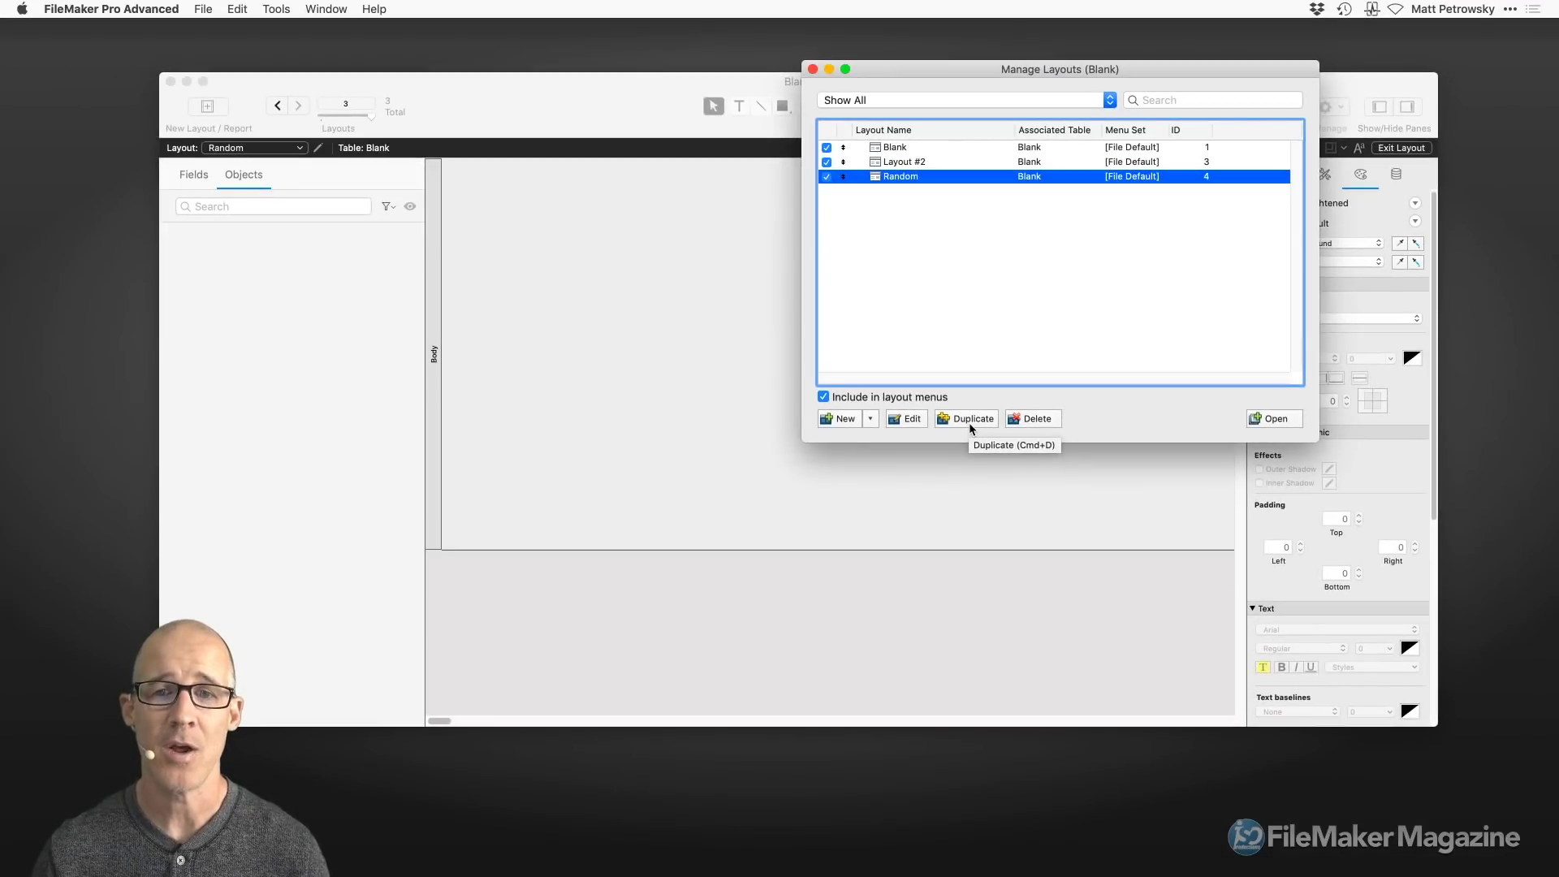
double_click(900, 182)
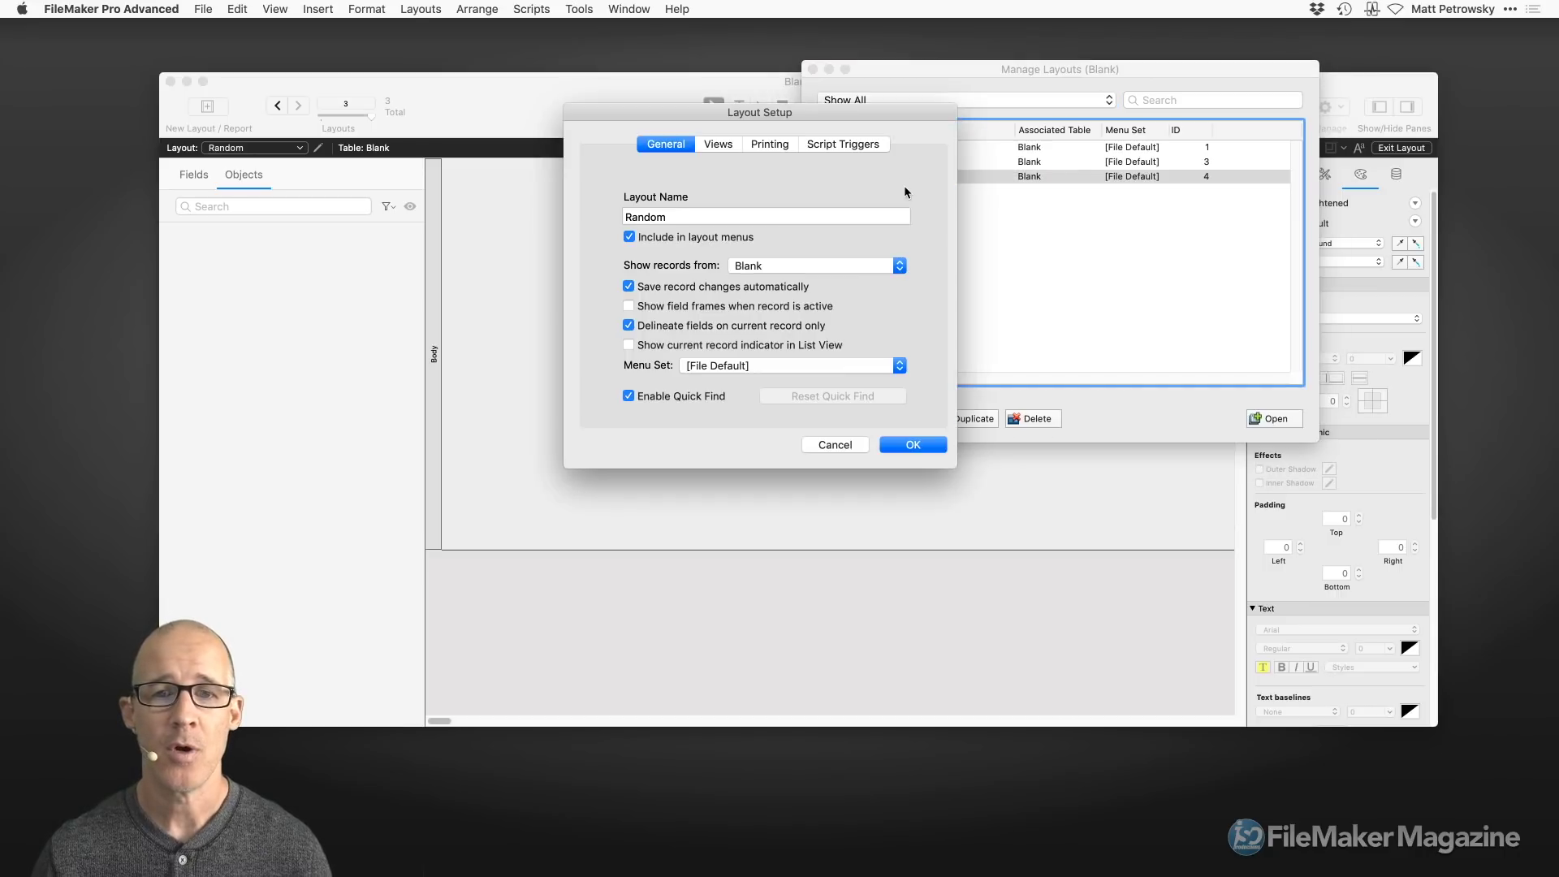
double_click(685, 215)
type("Form View")
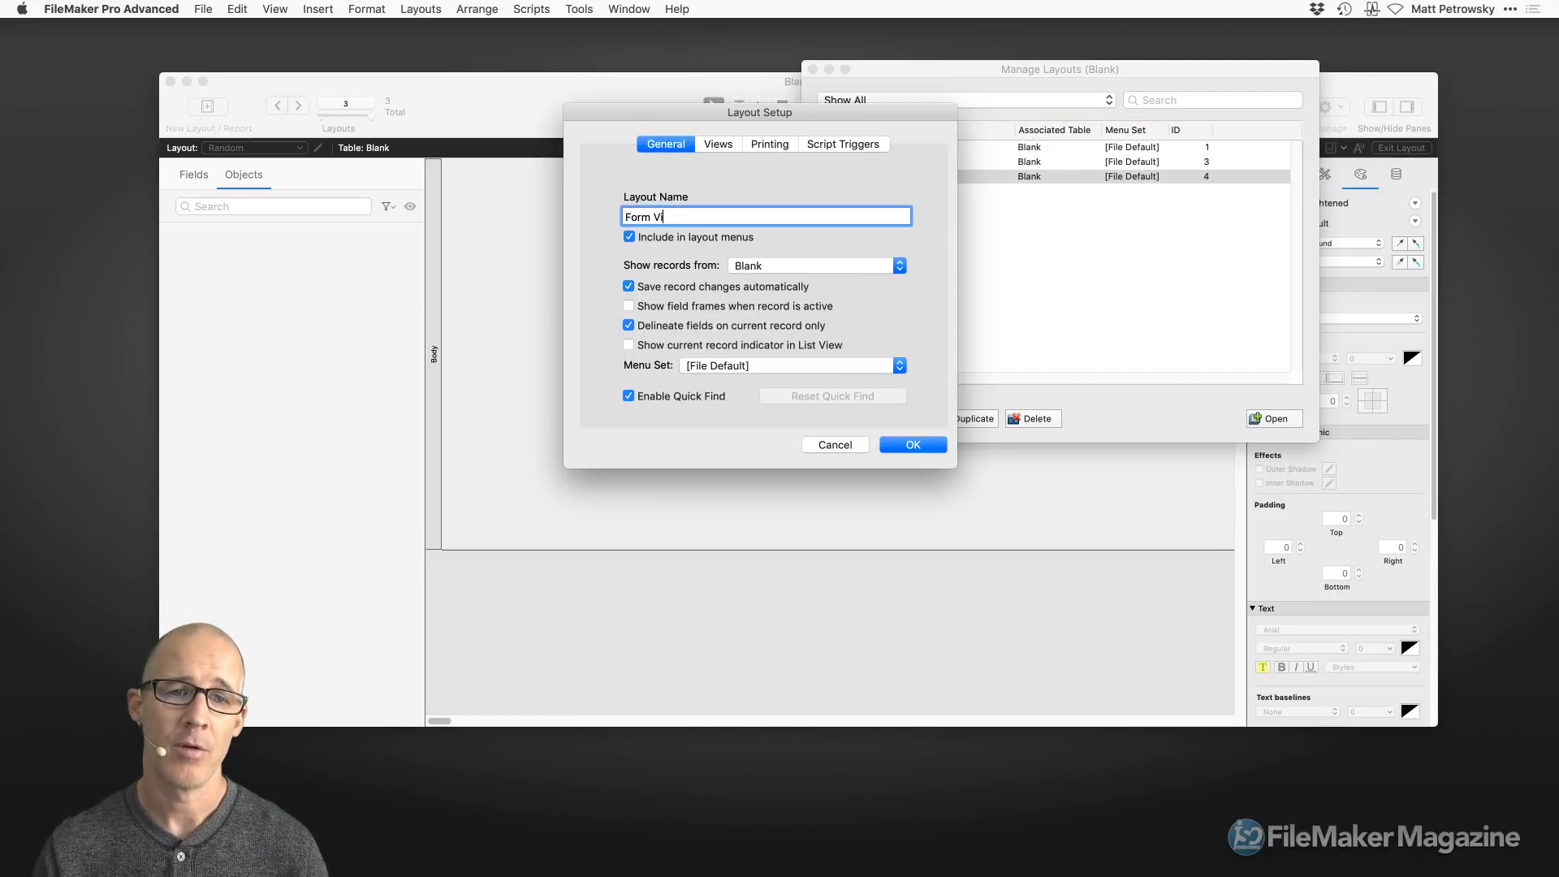
left_click(926, 448)
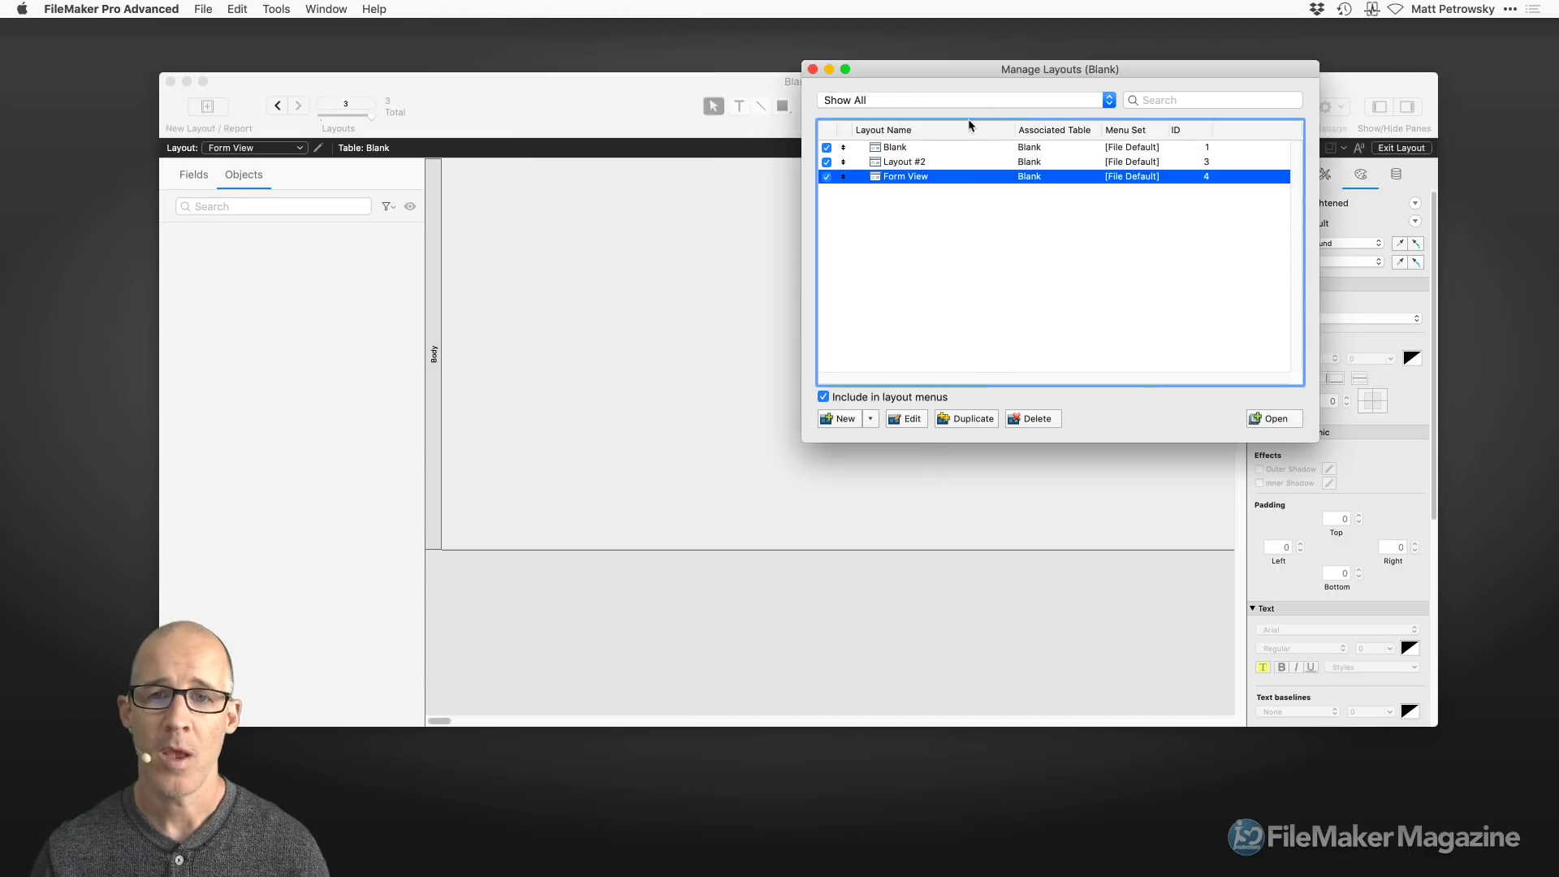
- Rename the Blank layout to 'List View' and move Form View to second place
double_click(907, 147)
double_click(656, 214)
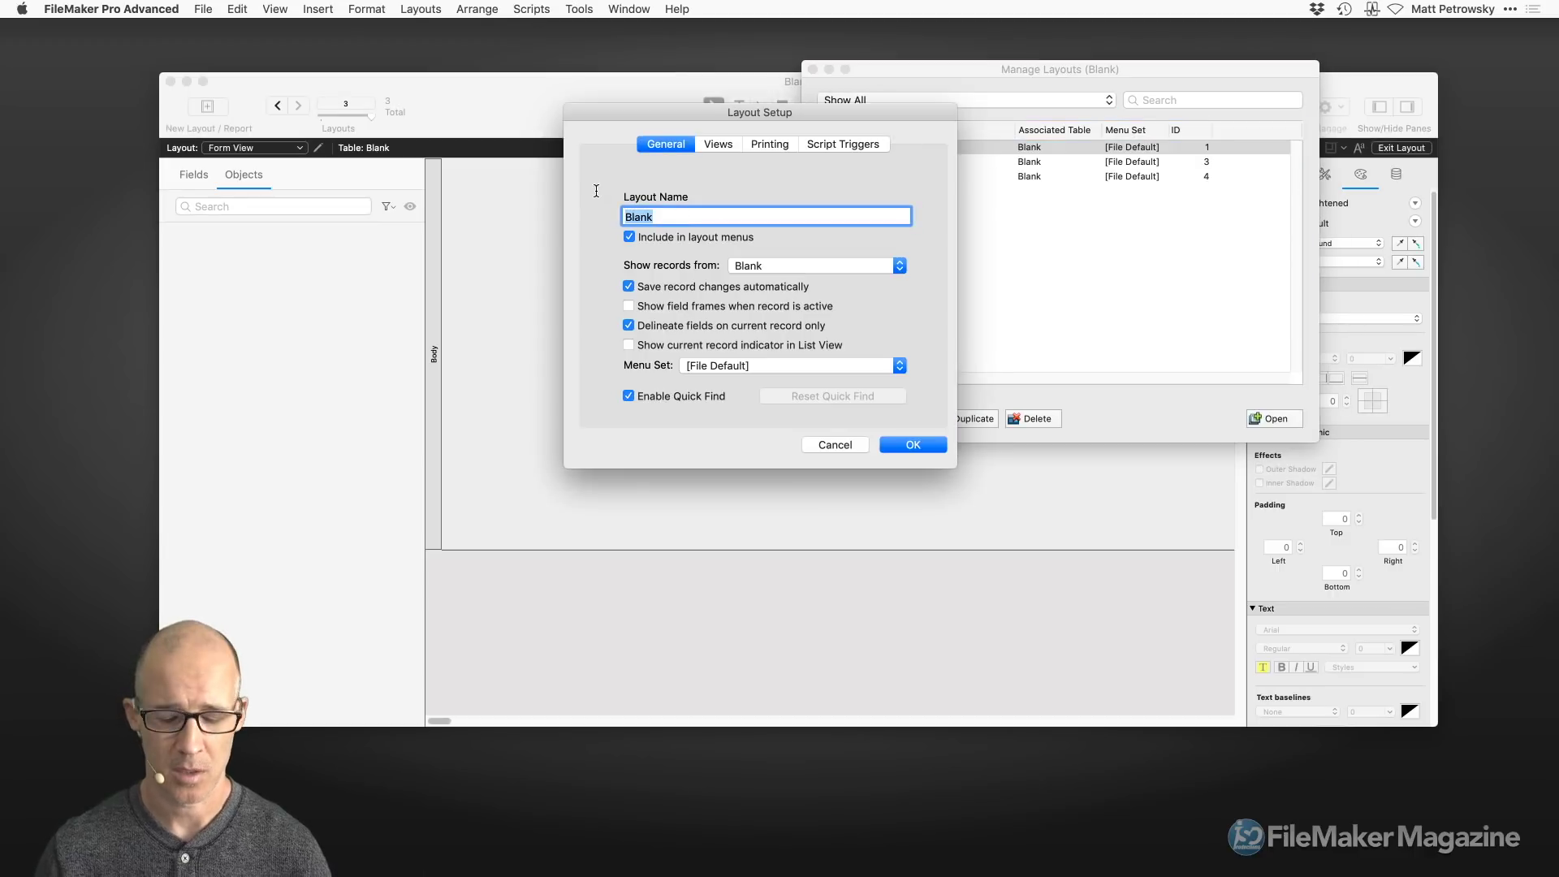
type("List View")
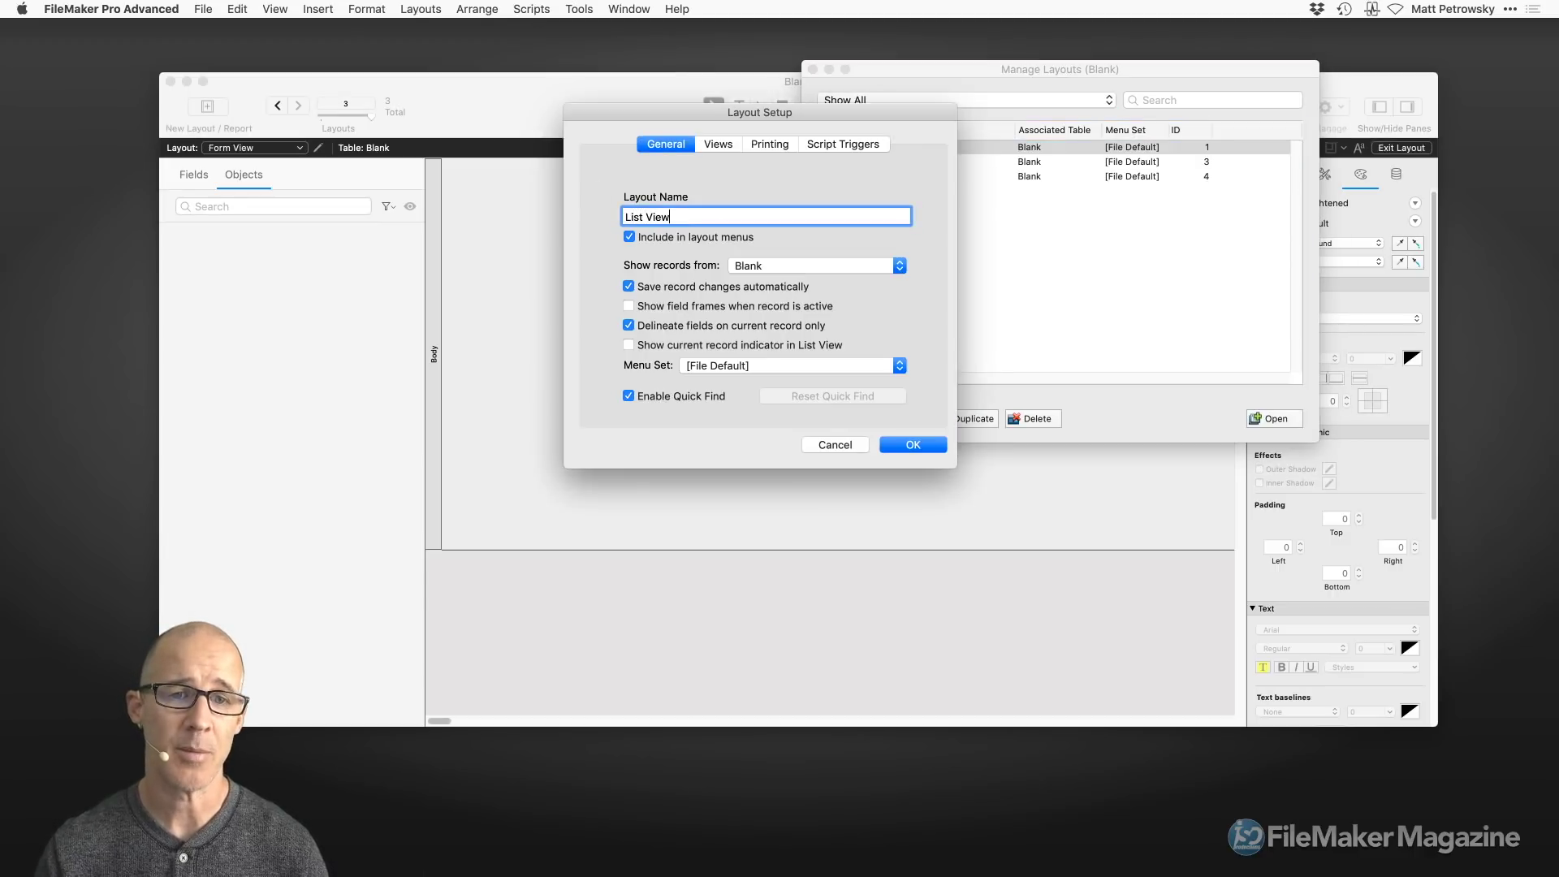
left_click(925, 445)
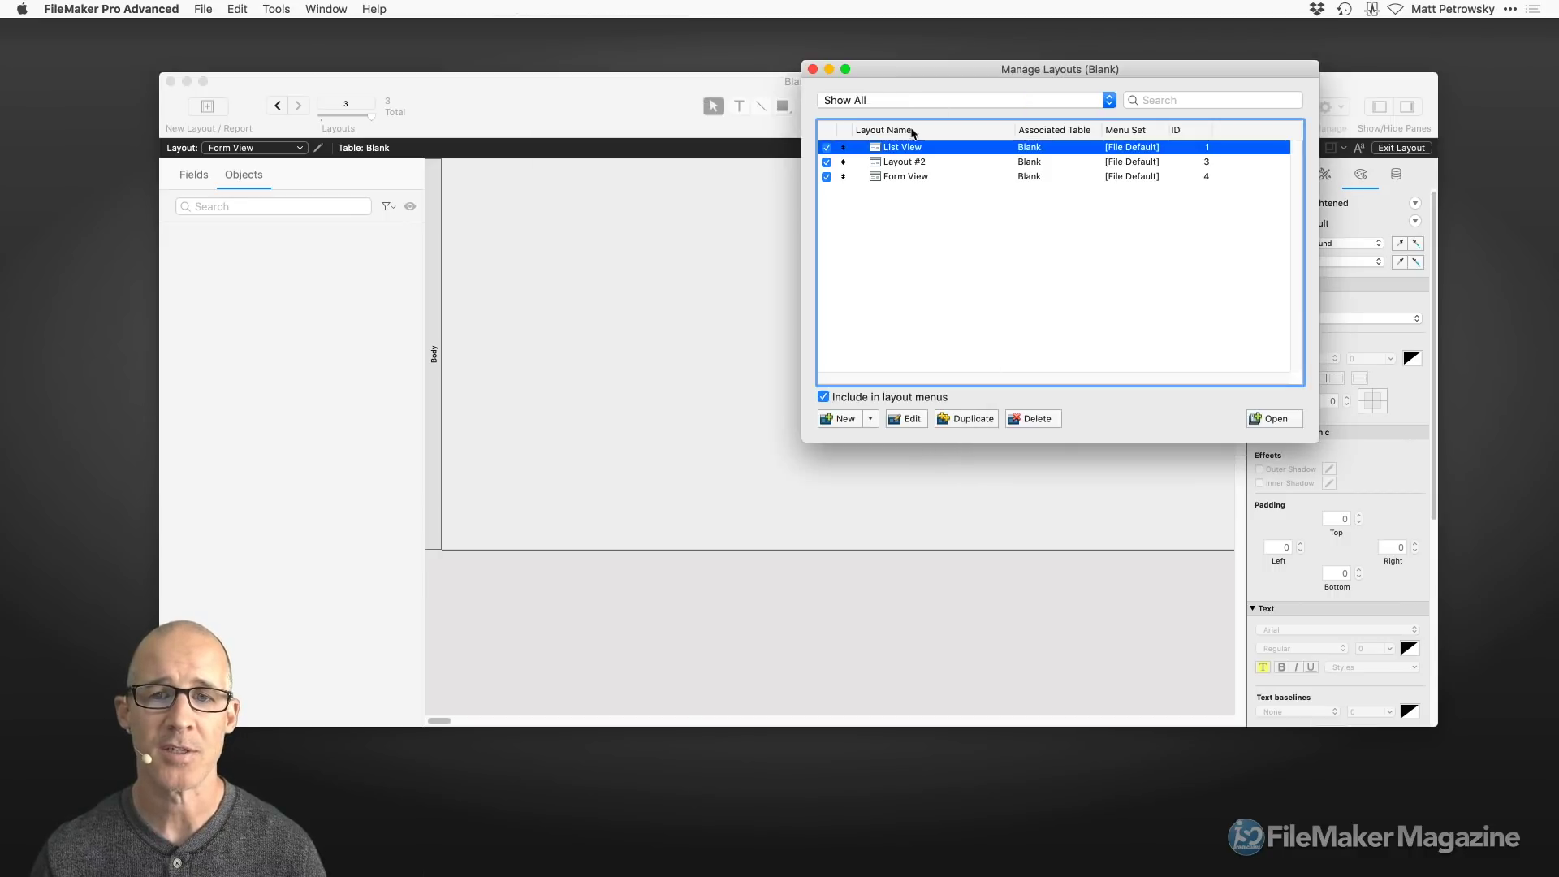
left_click_drag(893, 176, 893, 163)
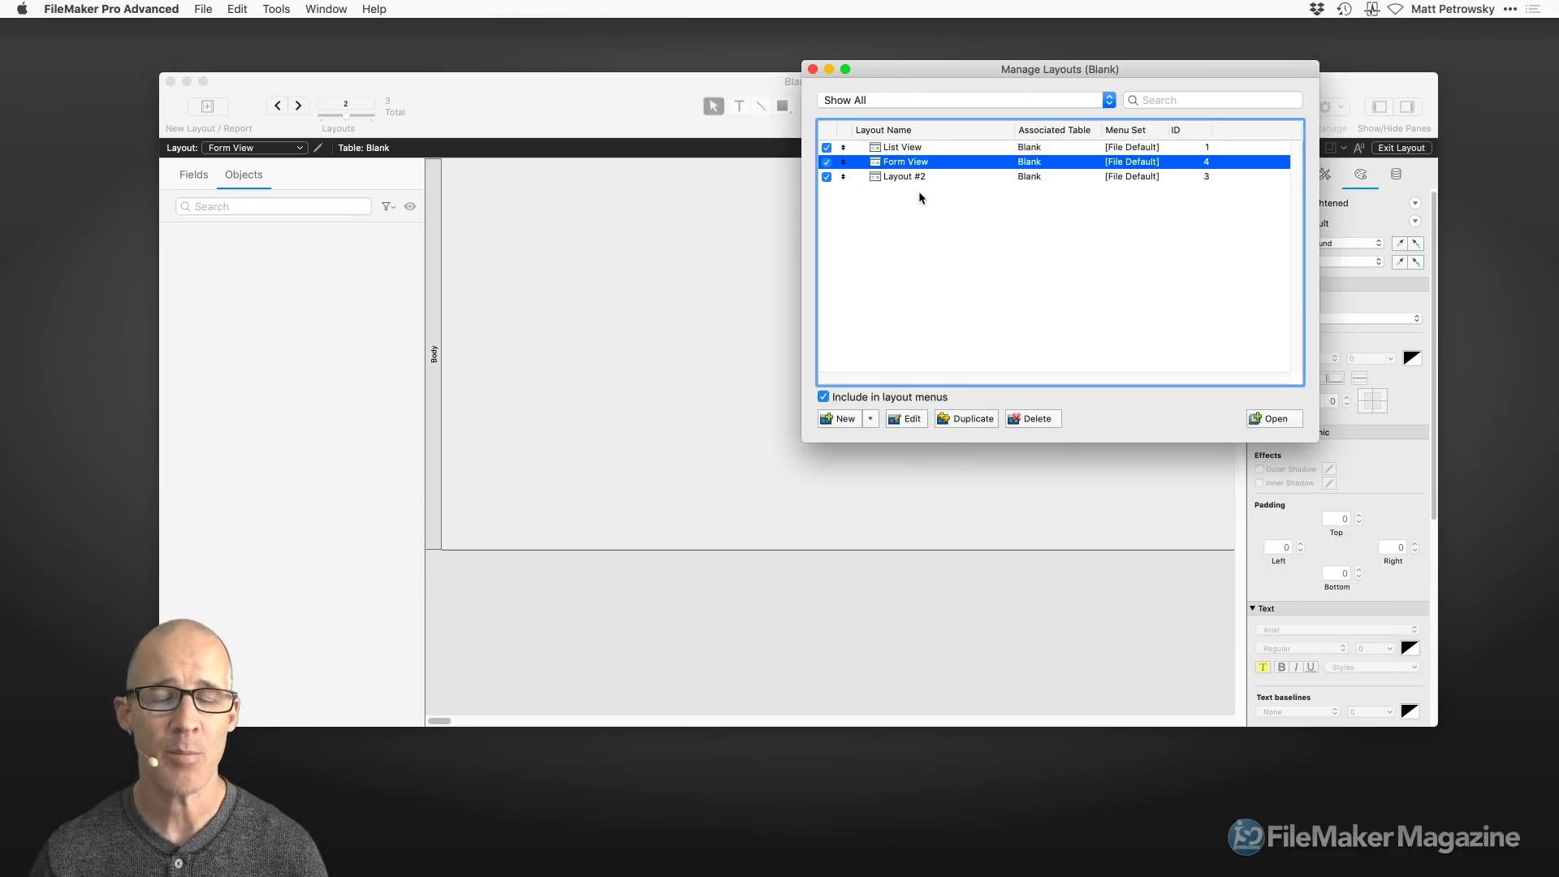
- Insert a separator below Form View, then duplicate Form View and move the copy to the bottom
left_click(870, 418)
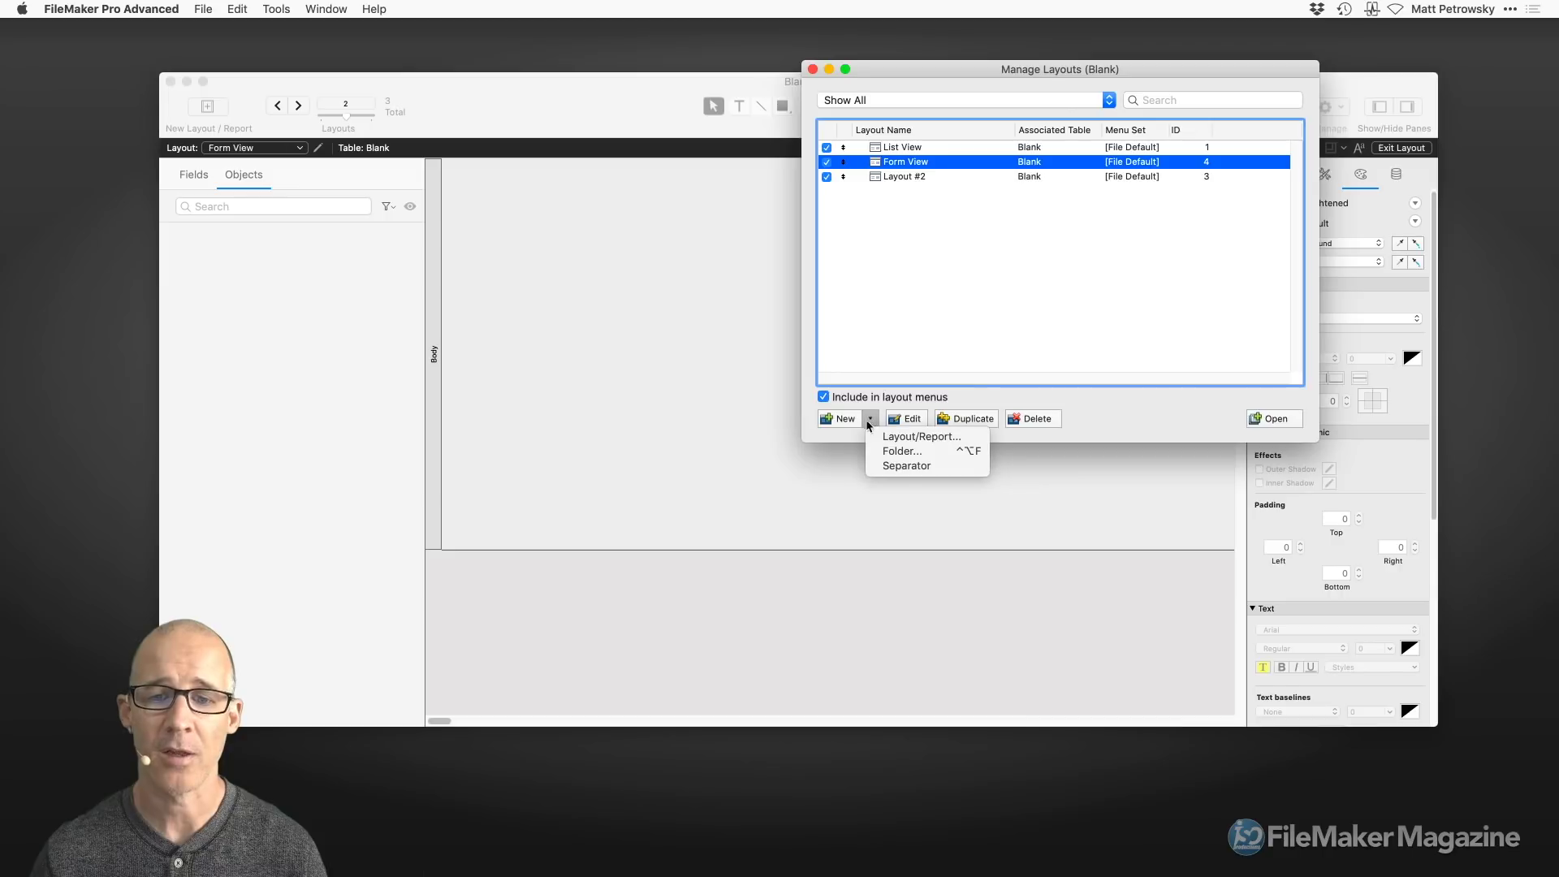
left_click(898, 466)
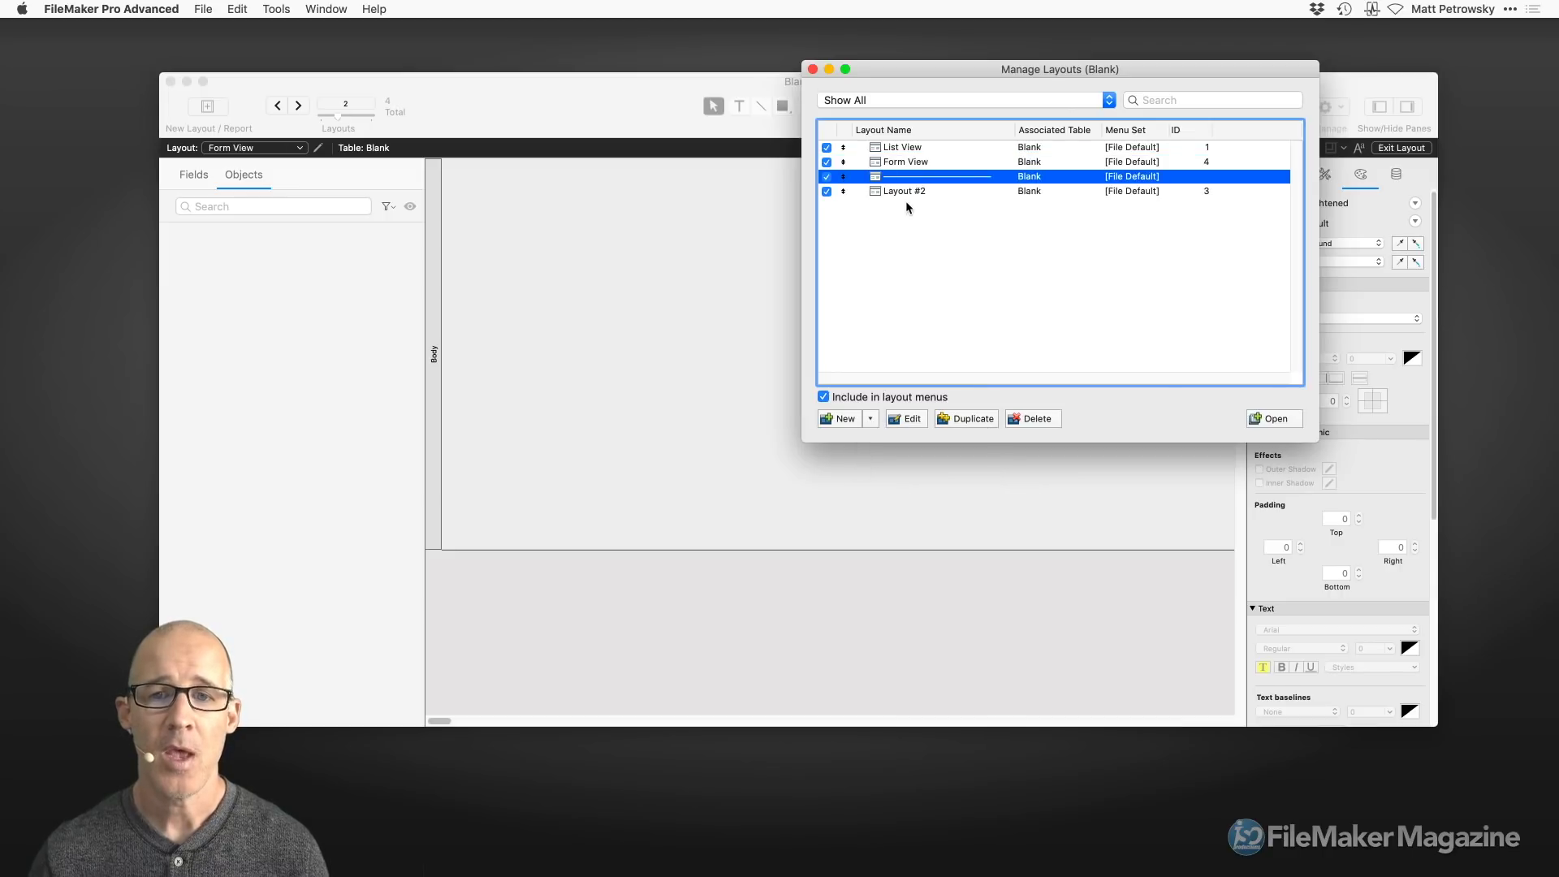
left_click(908, 164)
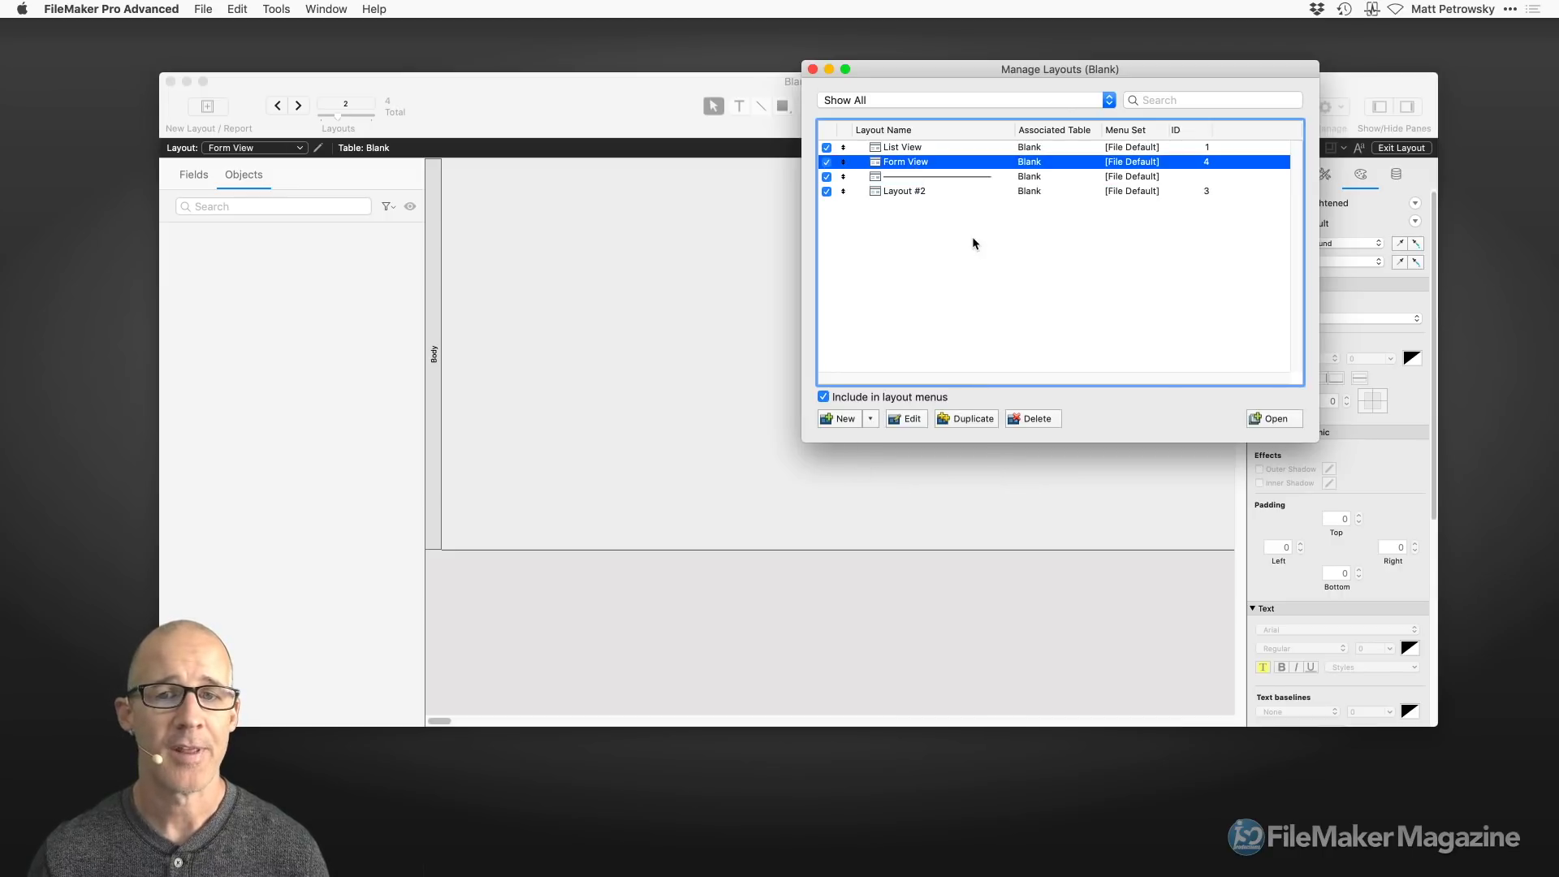
left_click(972, 424)
left_click_drag(899, 177, 921, 216)
- Review Form View Copy's layout setup, keeping Blank as its table, and cancel
double_click(918, 207)
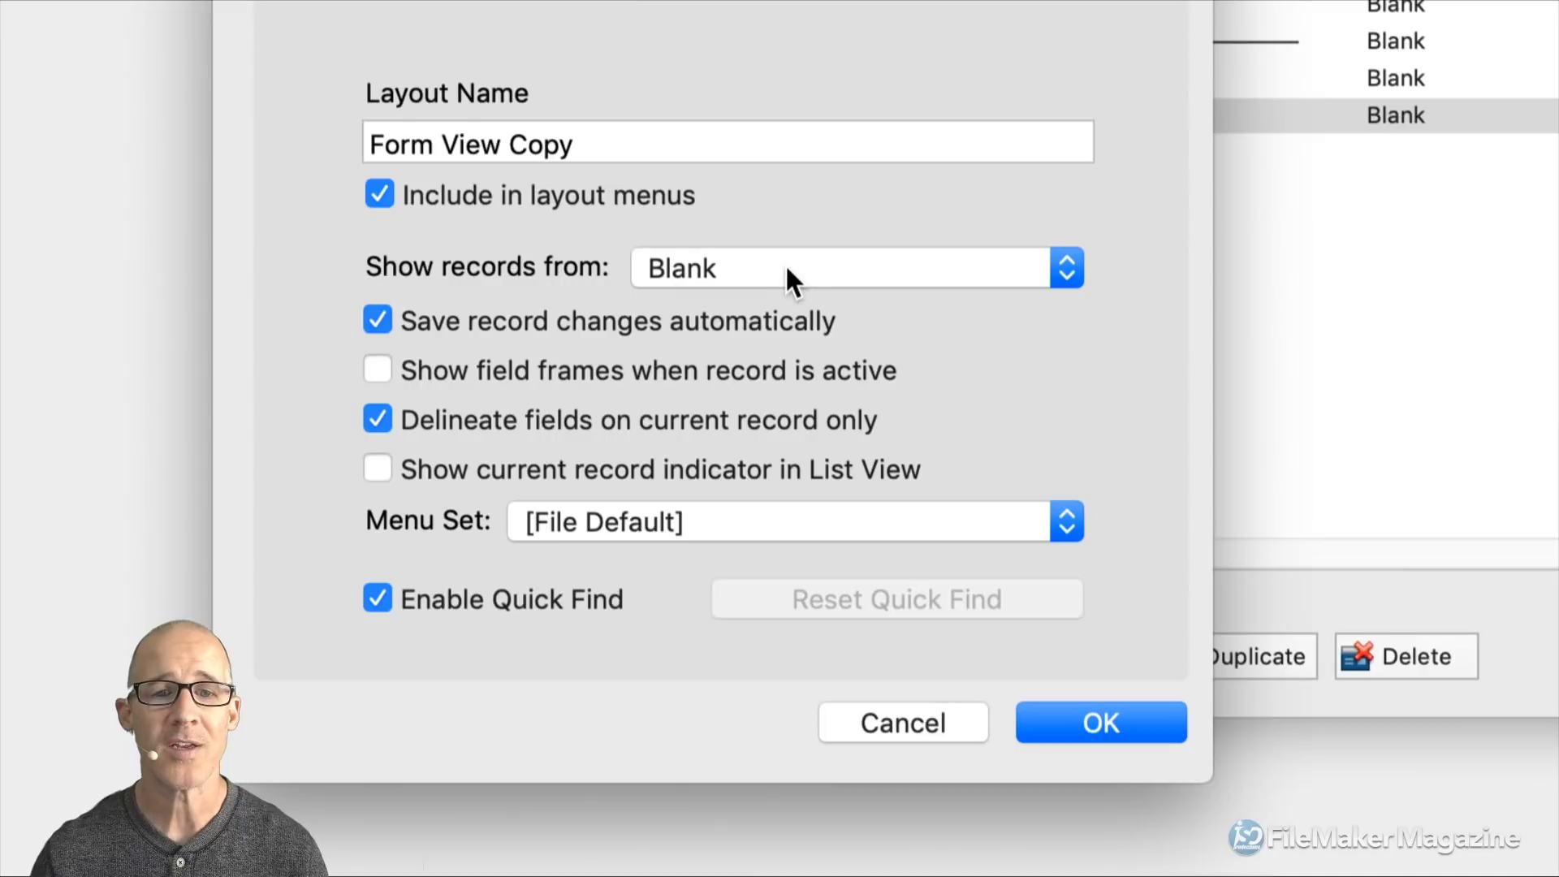
left_click(786, 267)
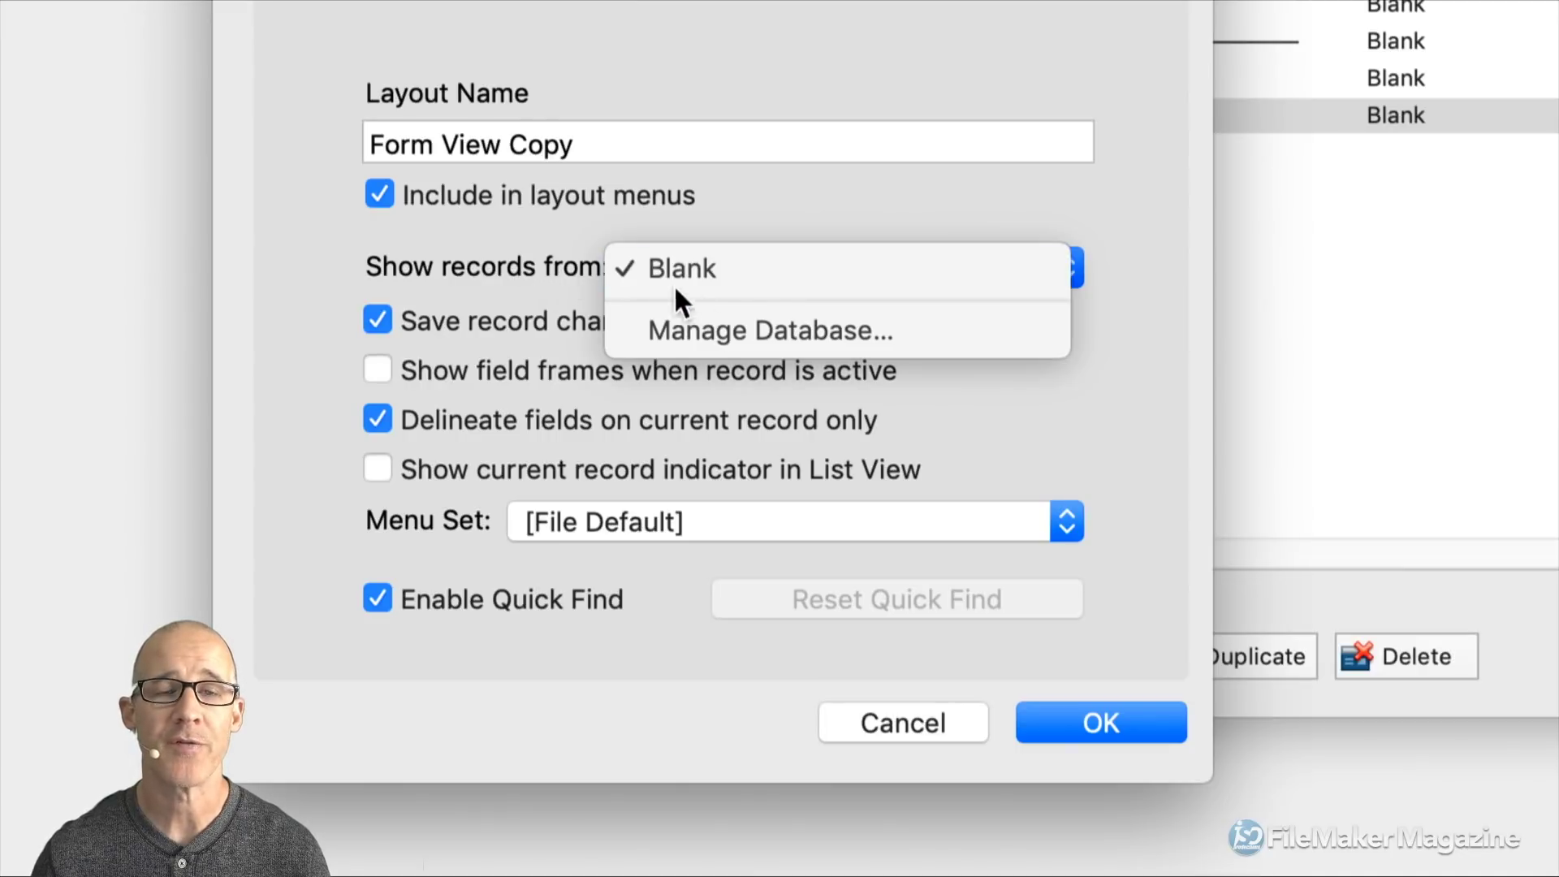
left_click(515, 273)
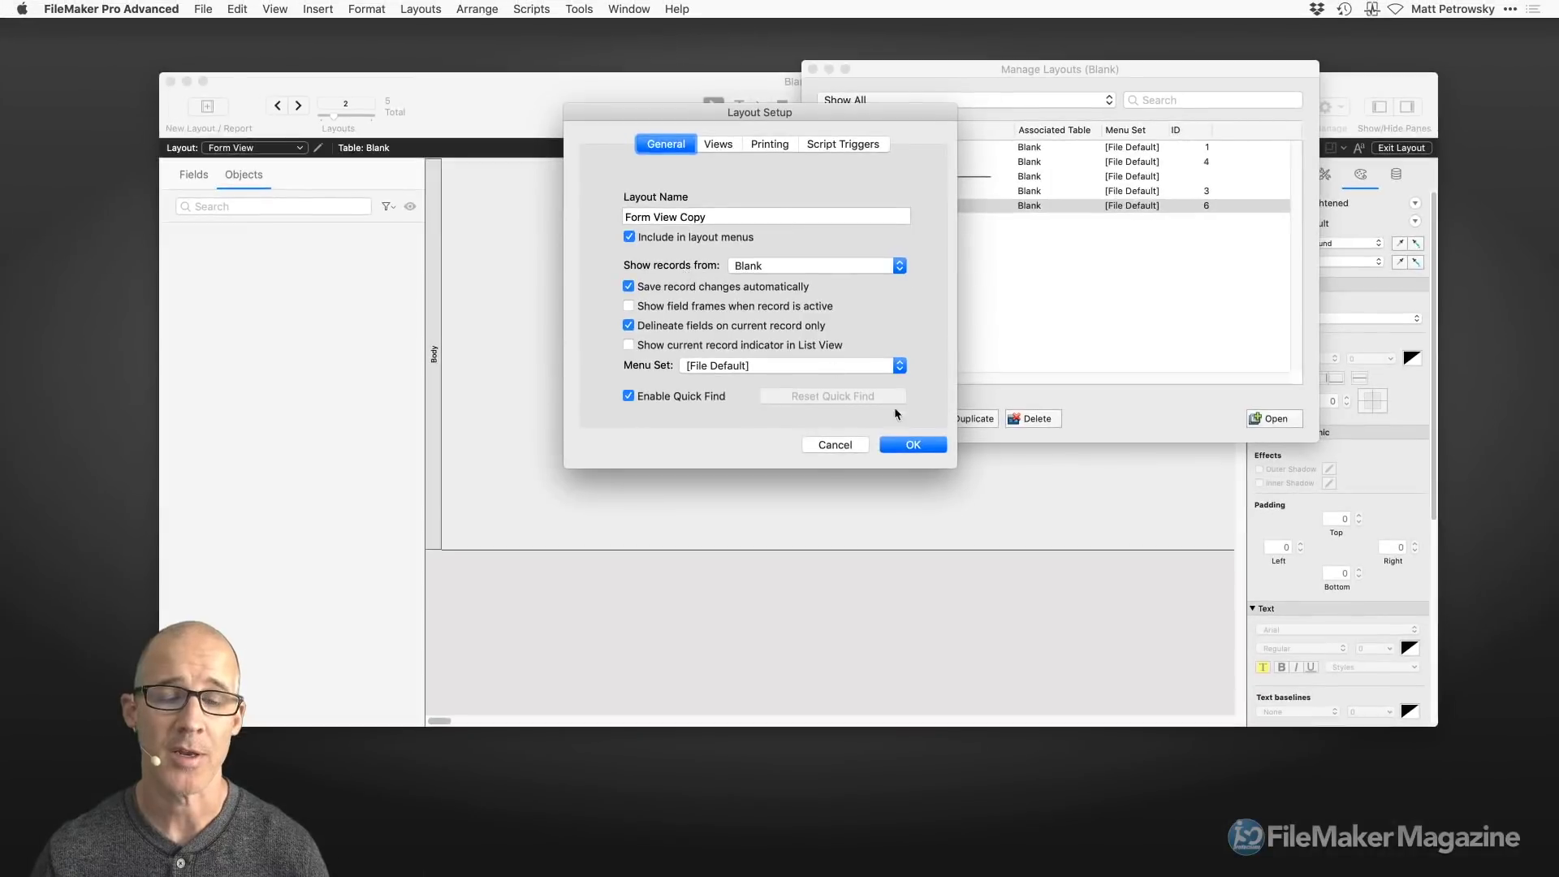
left_click(897, 723)
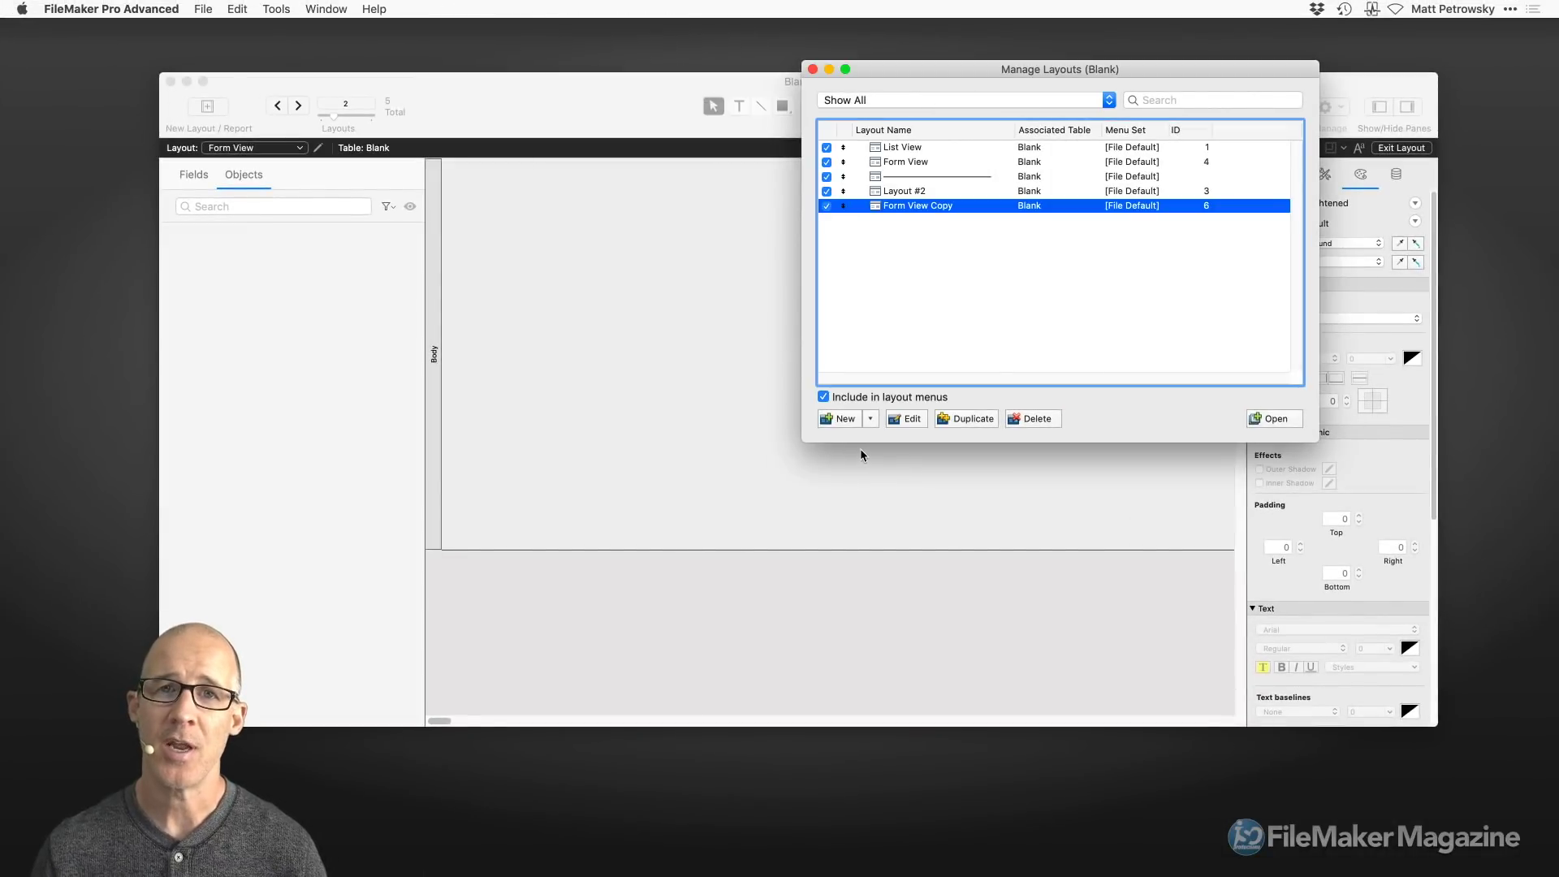